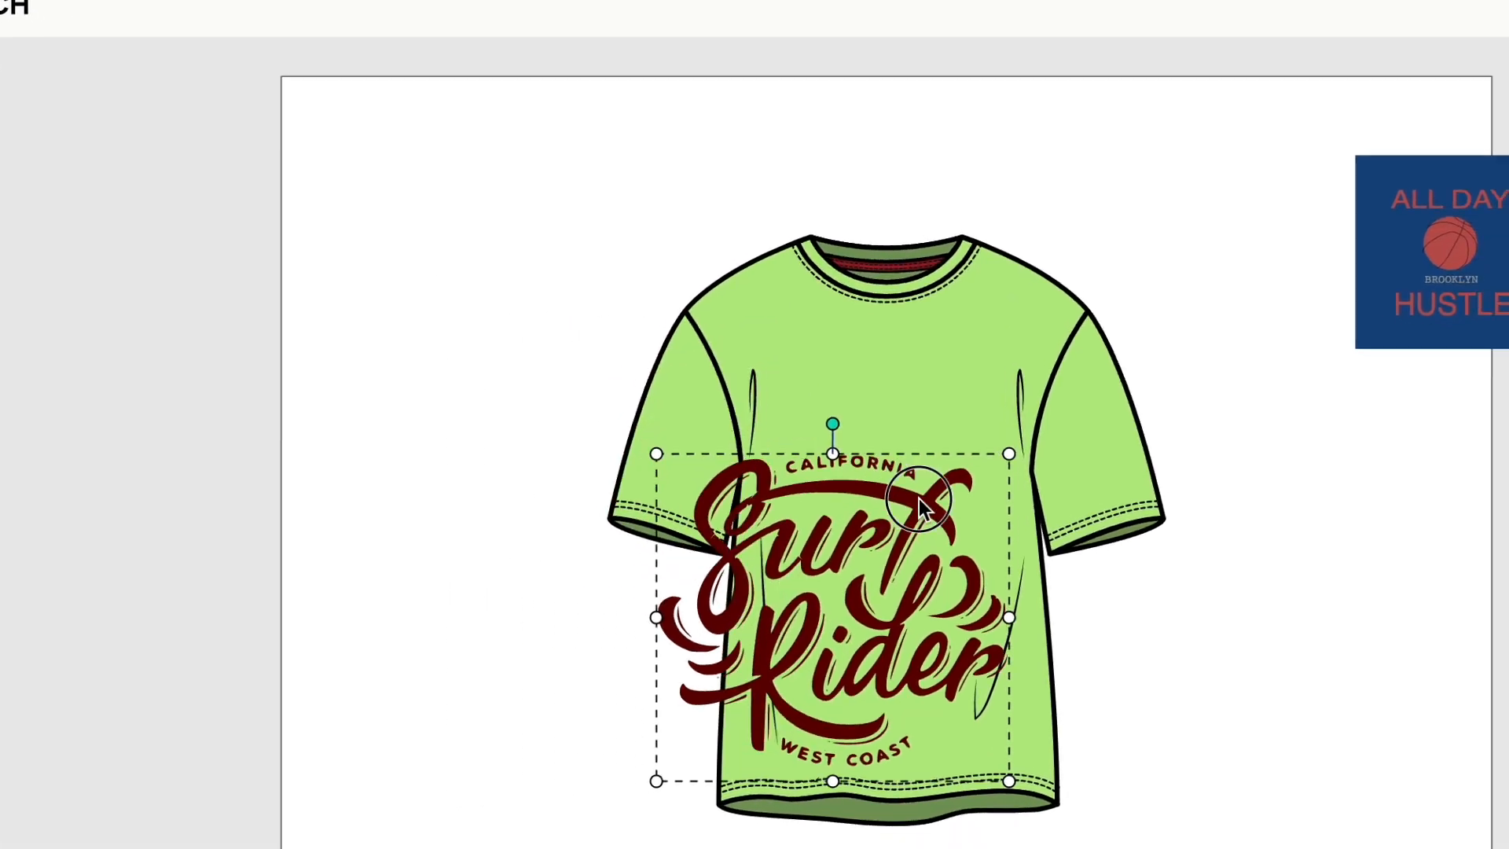
Step: Move the Surf Rider graphic up onto the chest of the green T-shirt
{"action": "left_click_drag", "start_coordinate": [800, 544], "coordinate": [780, 333]}
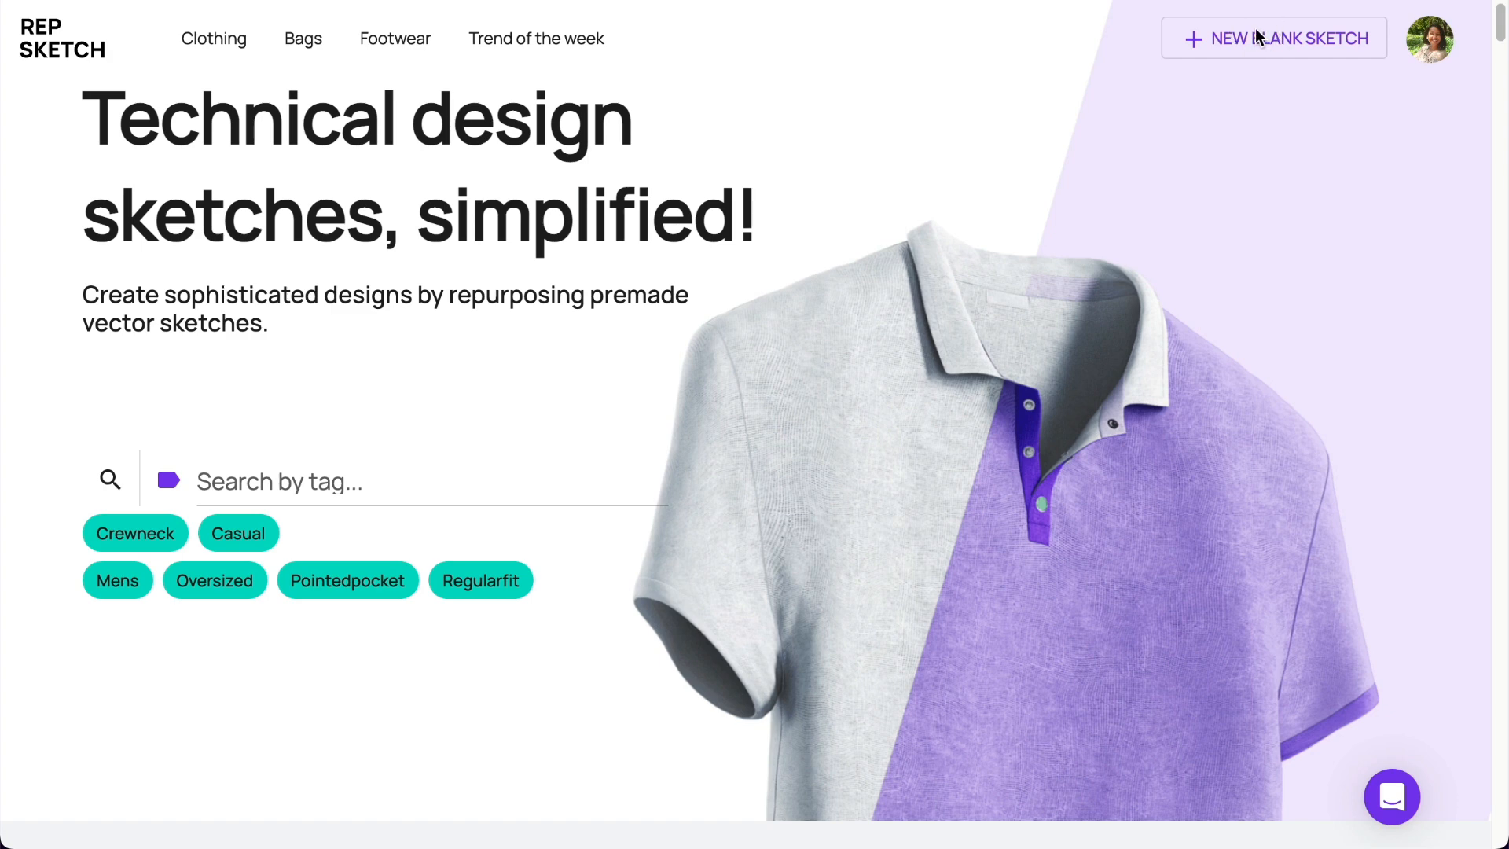
Step: Create a new blank sketch and insert the photo p1786927.jpg from the Desktop folder
{"action": "left_click", "coordinate": [1256, 33]}
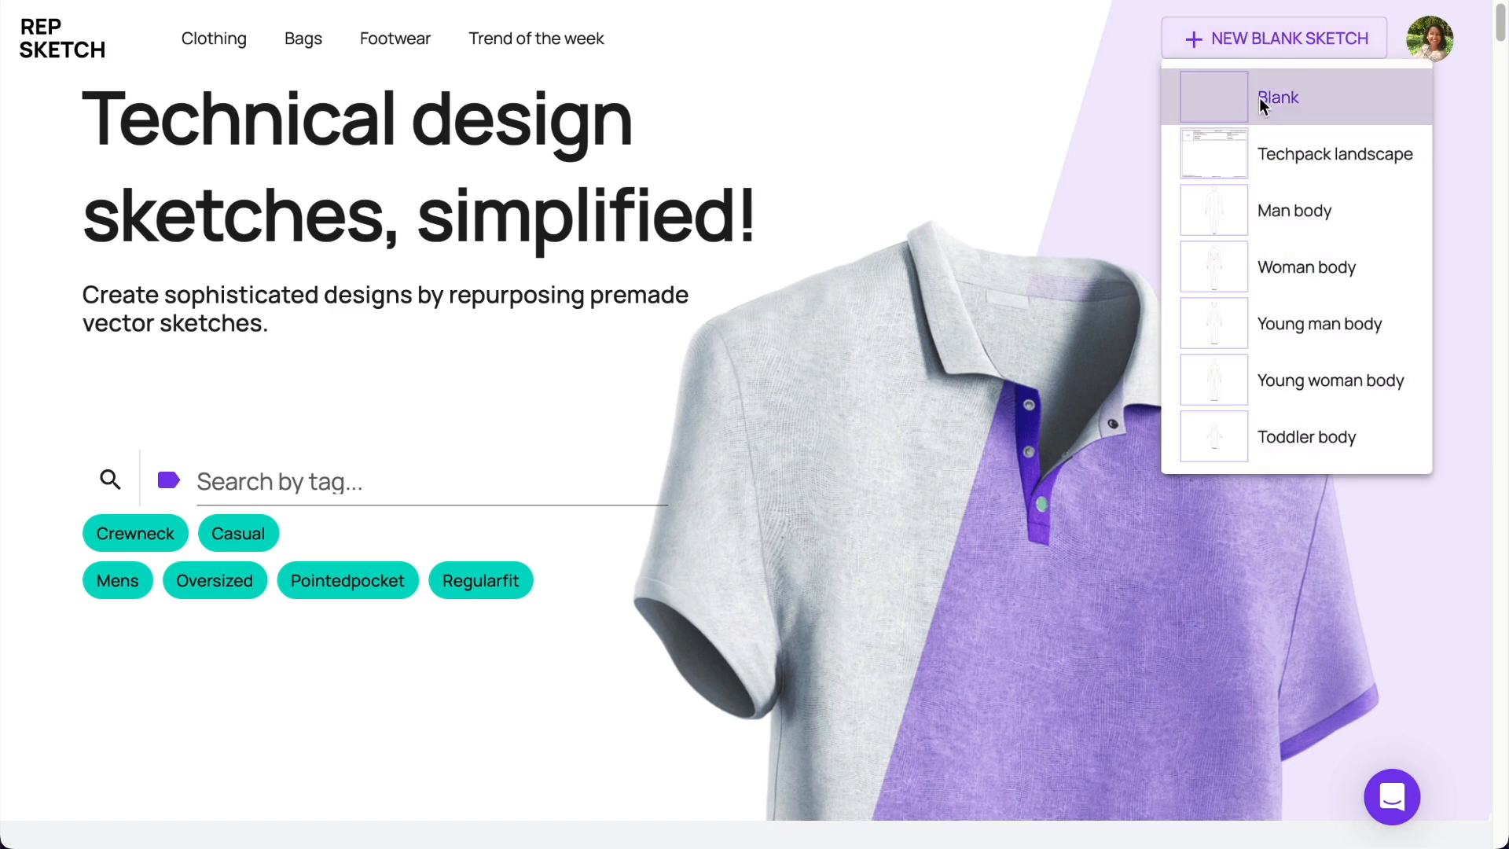
{"action": "left_click", "coordinate": [1259, 98]}
{"action": "mouse_move", "coordinate": [202, 817]}
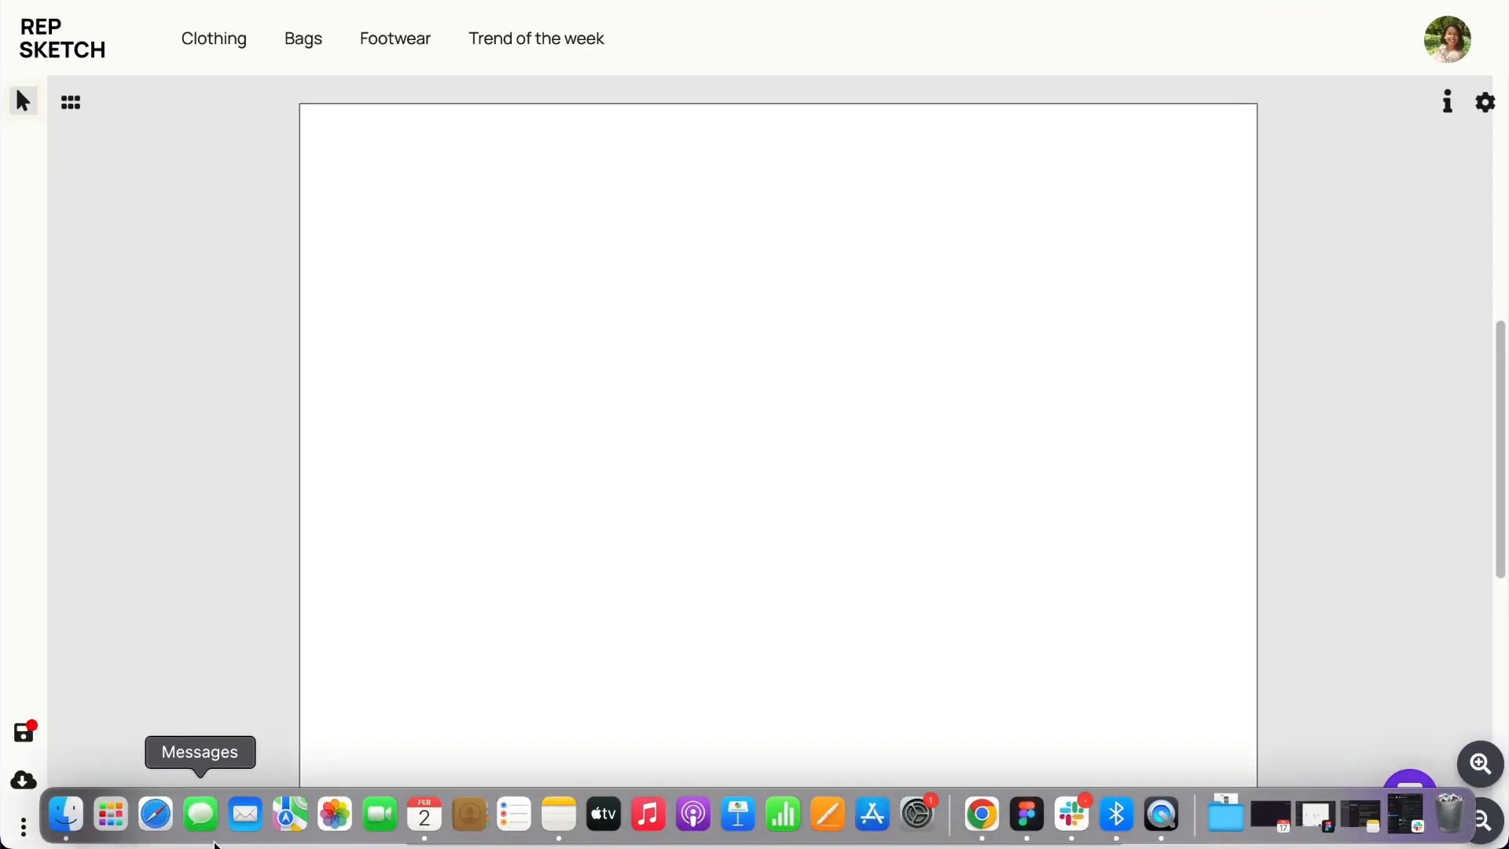
{"action": "left_click", "coordinate": [78, 820]}
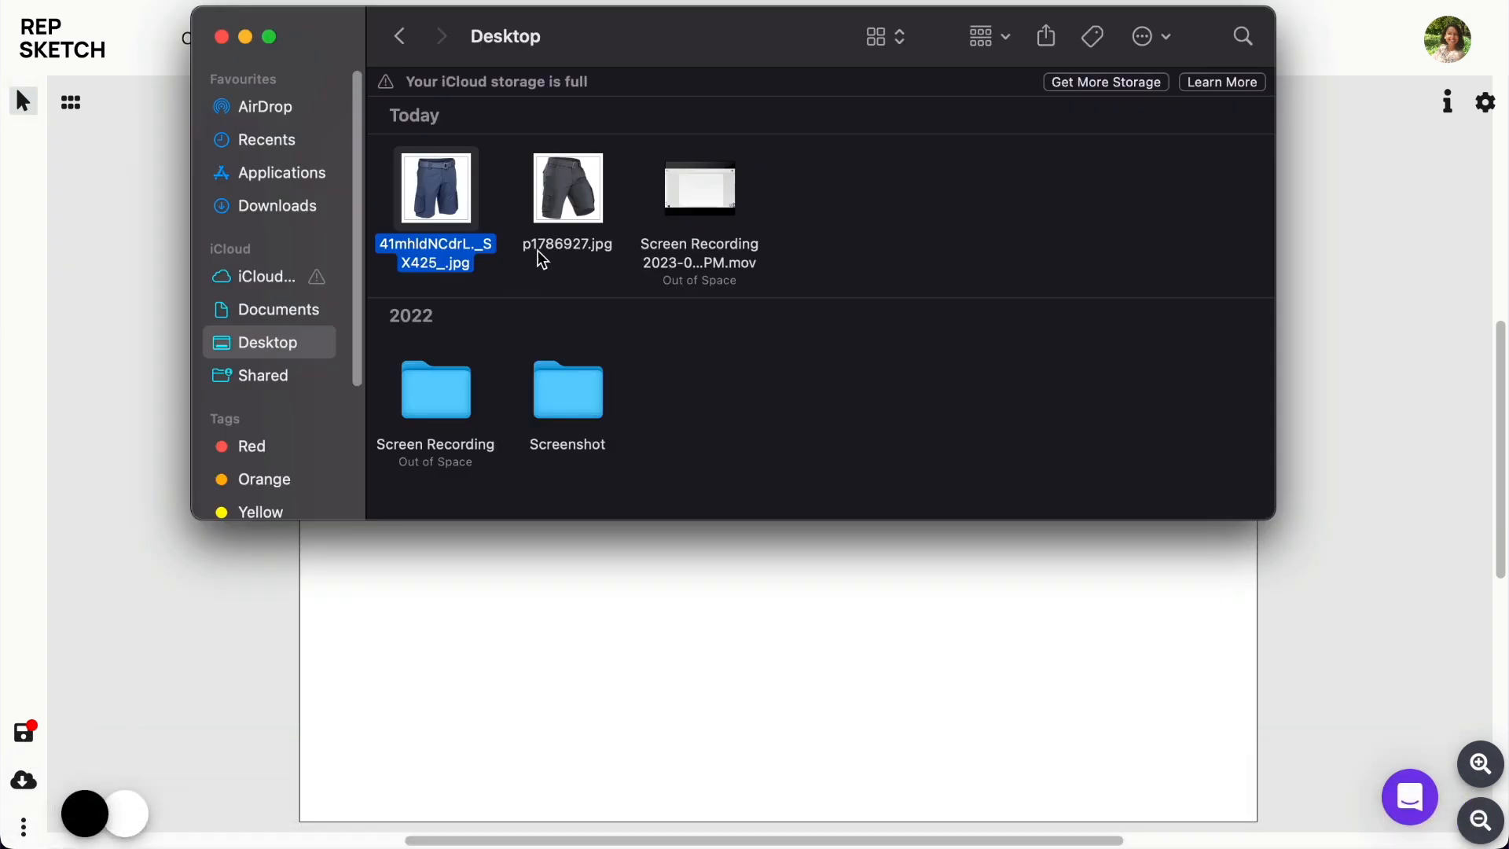
{"action": "left_click_drag", "start_coordinate": [558, 196], "coordinate": [578, 551]}
Step: Position the shorts photo just outside the artboard's left edge as a reference image
{"action": "left_click_drag", "start_coordinate": [1013, 228], "coordinate": [692, 470]}
{"action": "left_click", "coordinate": [1479, 763]}
{"action": "left_click", "coordinate": [1479, 762]}
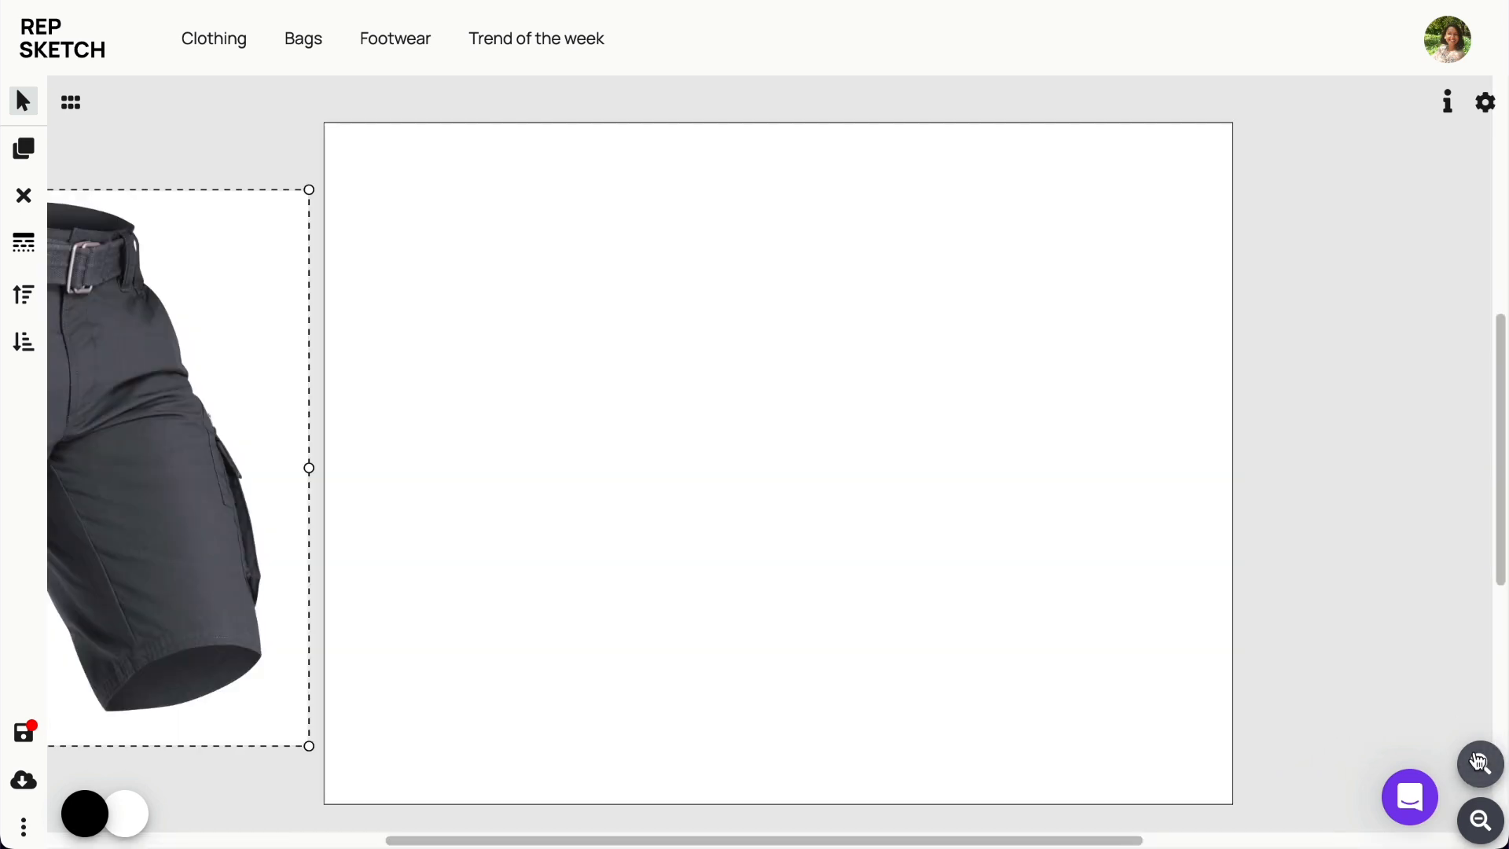
{"action": "left_click_drag", "start_coordinate": [996, 841], "coordinate": [864, 835]}
{"action": "left_click_drag", "start_coordinate": [482, 563], "coordinate": [527, 561]}
{"action": "left_click_drag", "start_coordinate": [722, 841], "coordinate": [741, 840]}
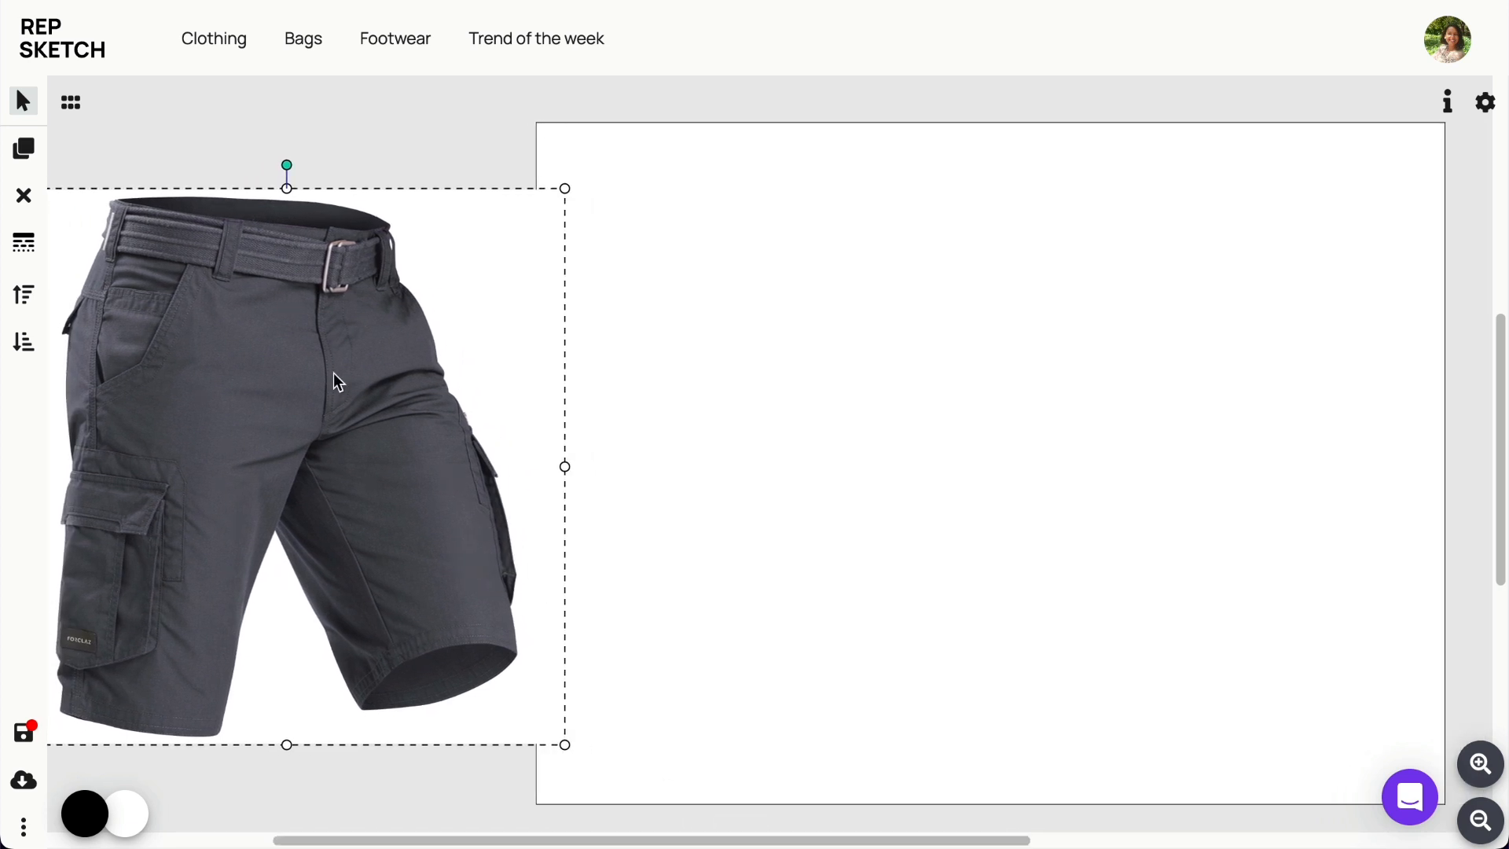
Step: Search the design library for "trouser"
{"action": "left_click", "coordinate": [69, 102]}
{"action": "left_click", "coordinate": [49, 205]}
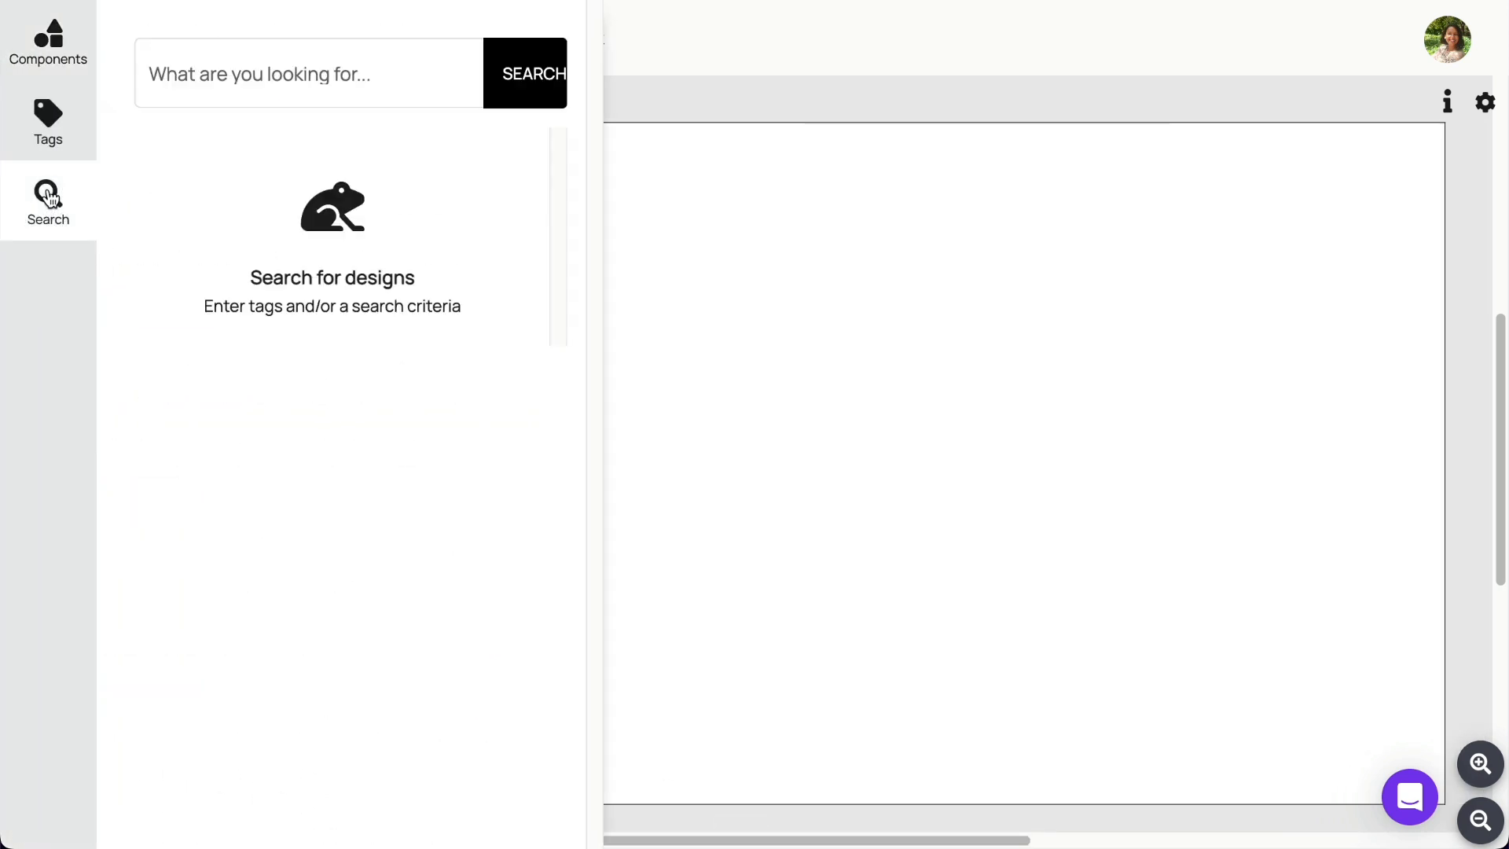
{"action": "left_click", "coordinate": [259, 71]}
{"action": "type", "text": "trouser"}
{"action": "key", "text": "Return"}
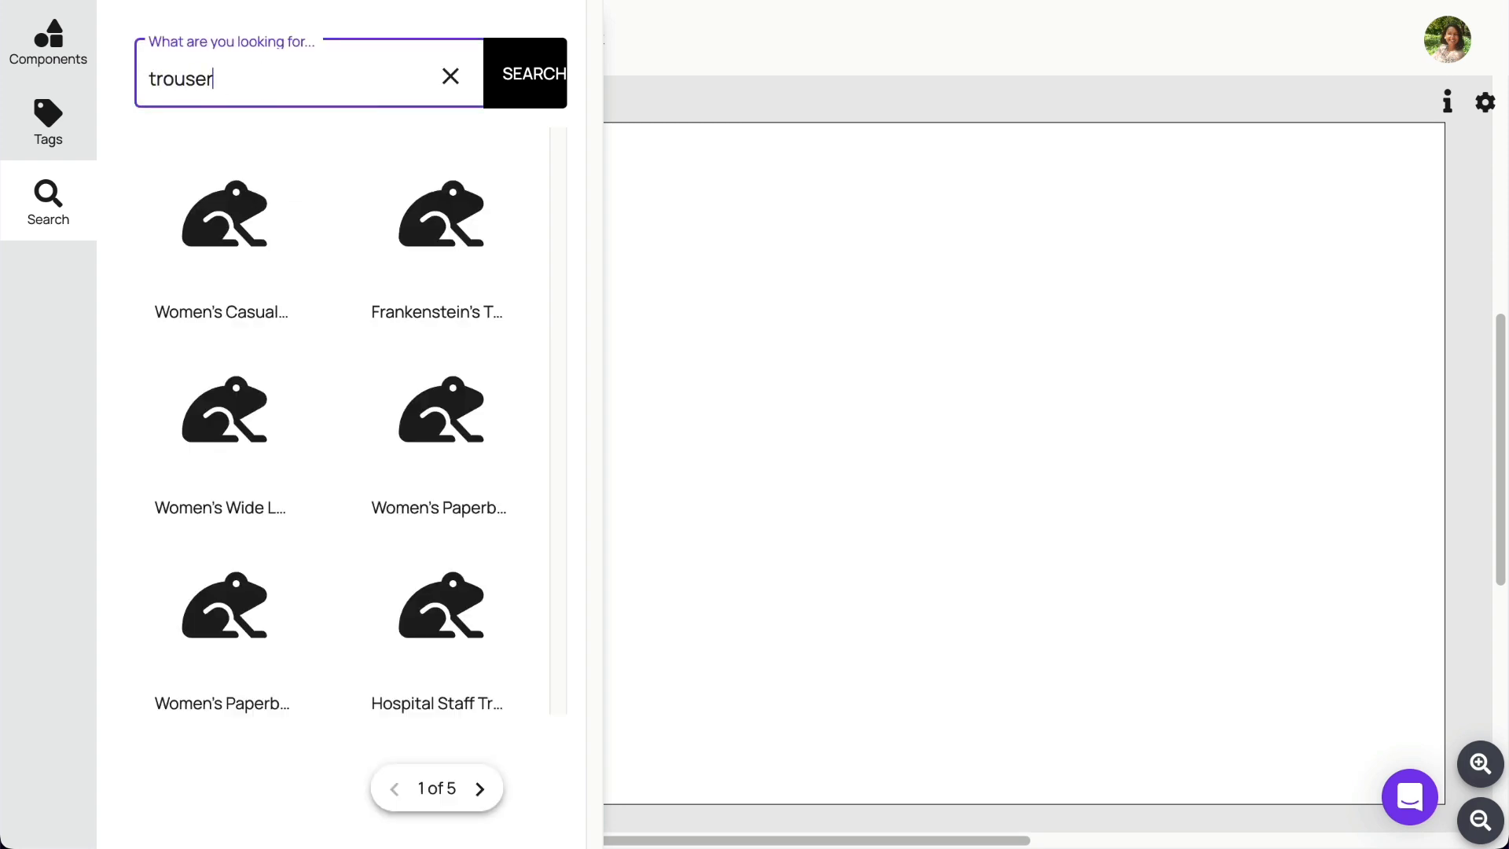
Step: Insert the blue Men's Cargo trouser design from the fourth page of results onto the artboard
{"action": "left_click", "coordinate": [482, 789]}
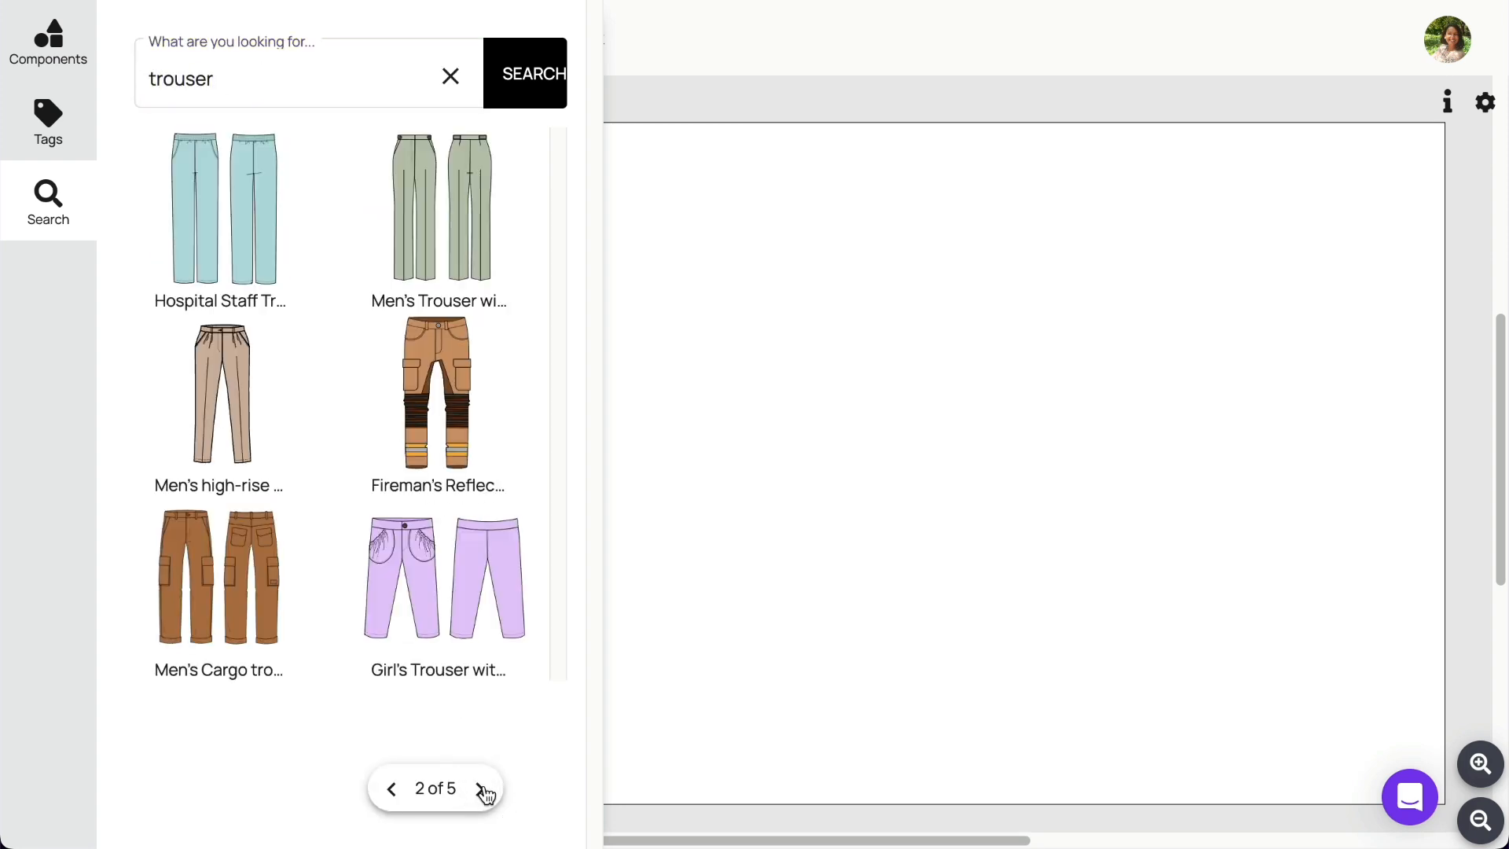
{"action": "left_click", "coordinate": [482, 789]}
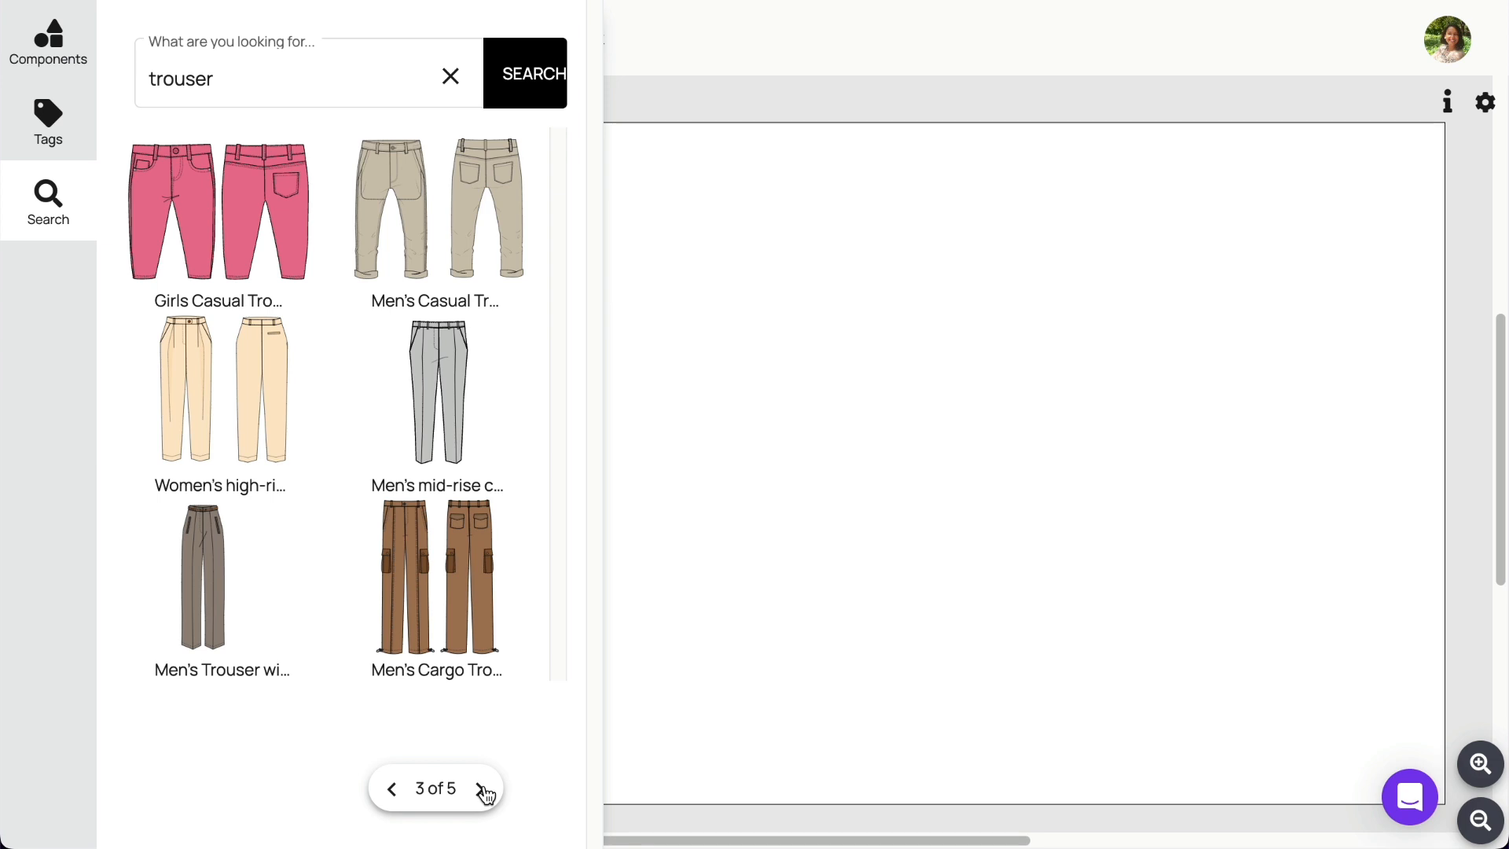
{"action": "left_click", "coordinate": [482, 789]}
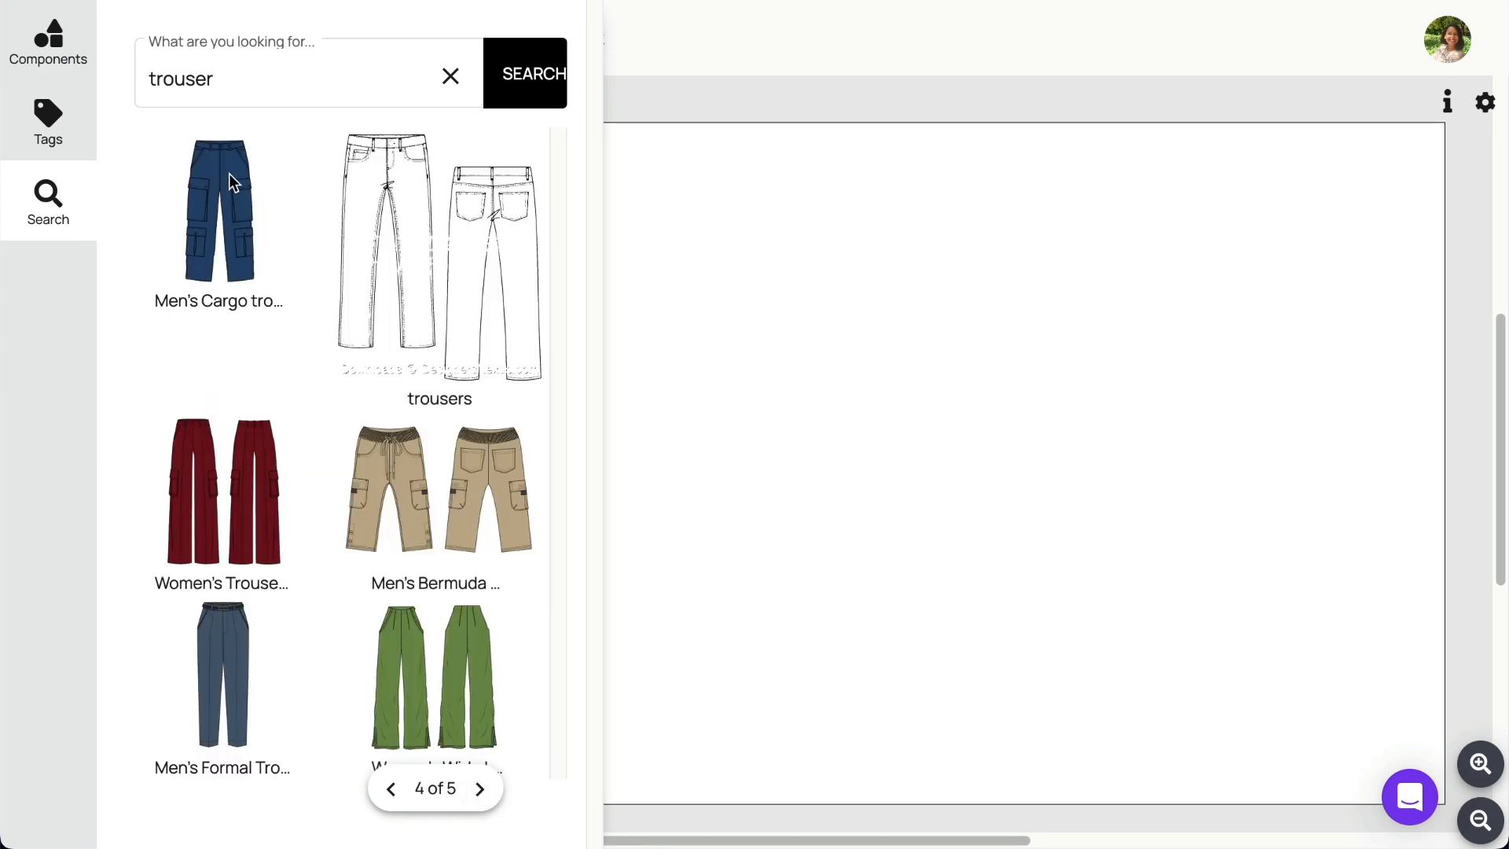
{"action": "left_click_drag", "start_coordinate": [228, 173], "coordinate": [765, 375]}
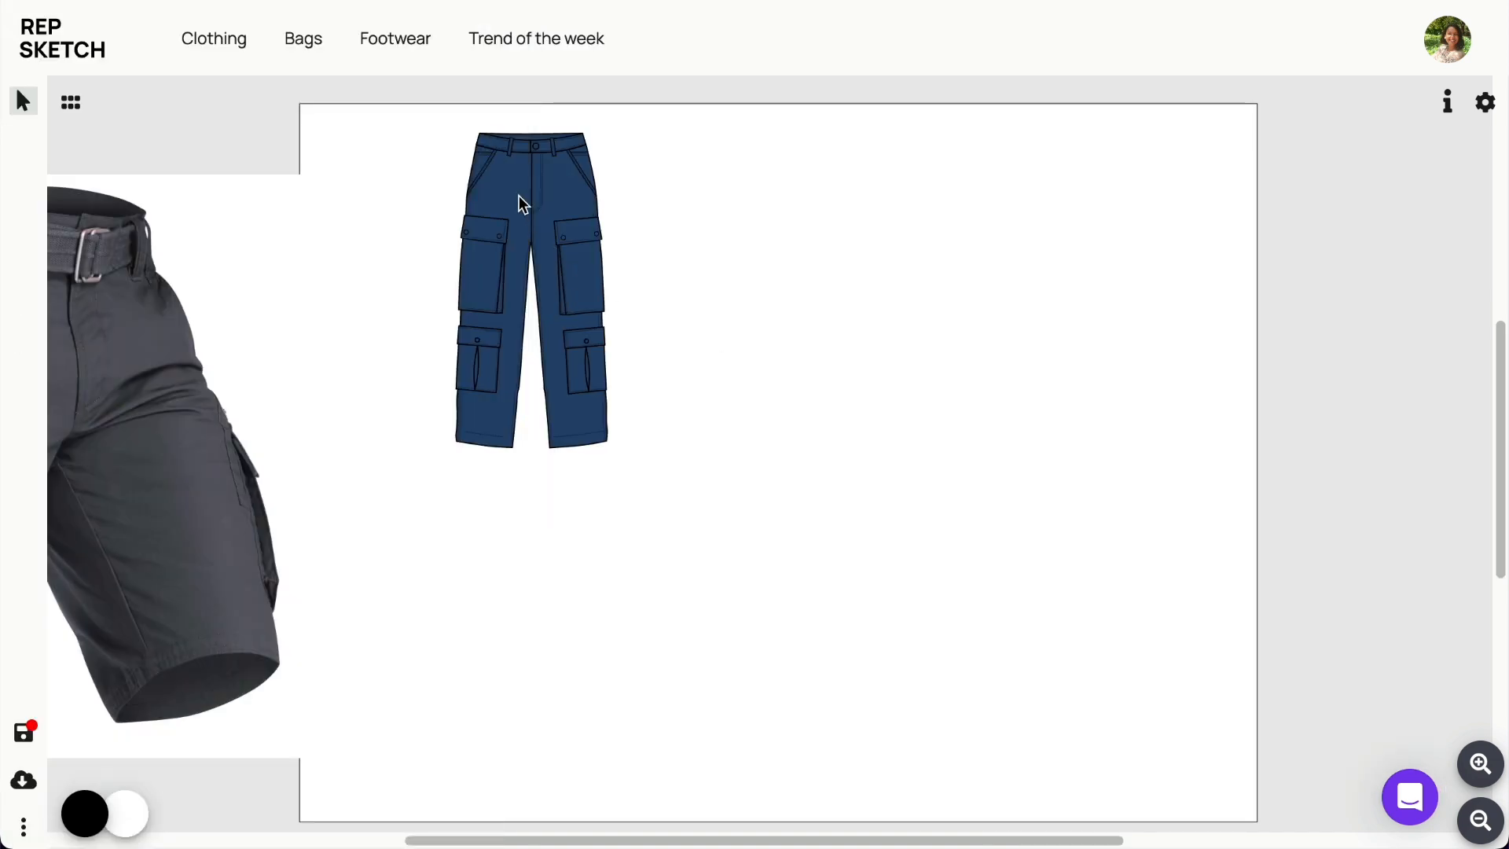
Step: Enlarge the blue cargo trousers proportionally until they nearly fill the artboard's height beside the reference photo
{"action": "left_click_drag", "start_coordinate": [625, 841], "coordinate": [451, 835]}
{"action": "left_click", "coordinate": [836, 196]}
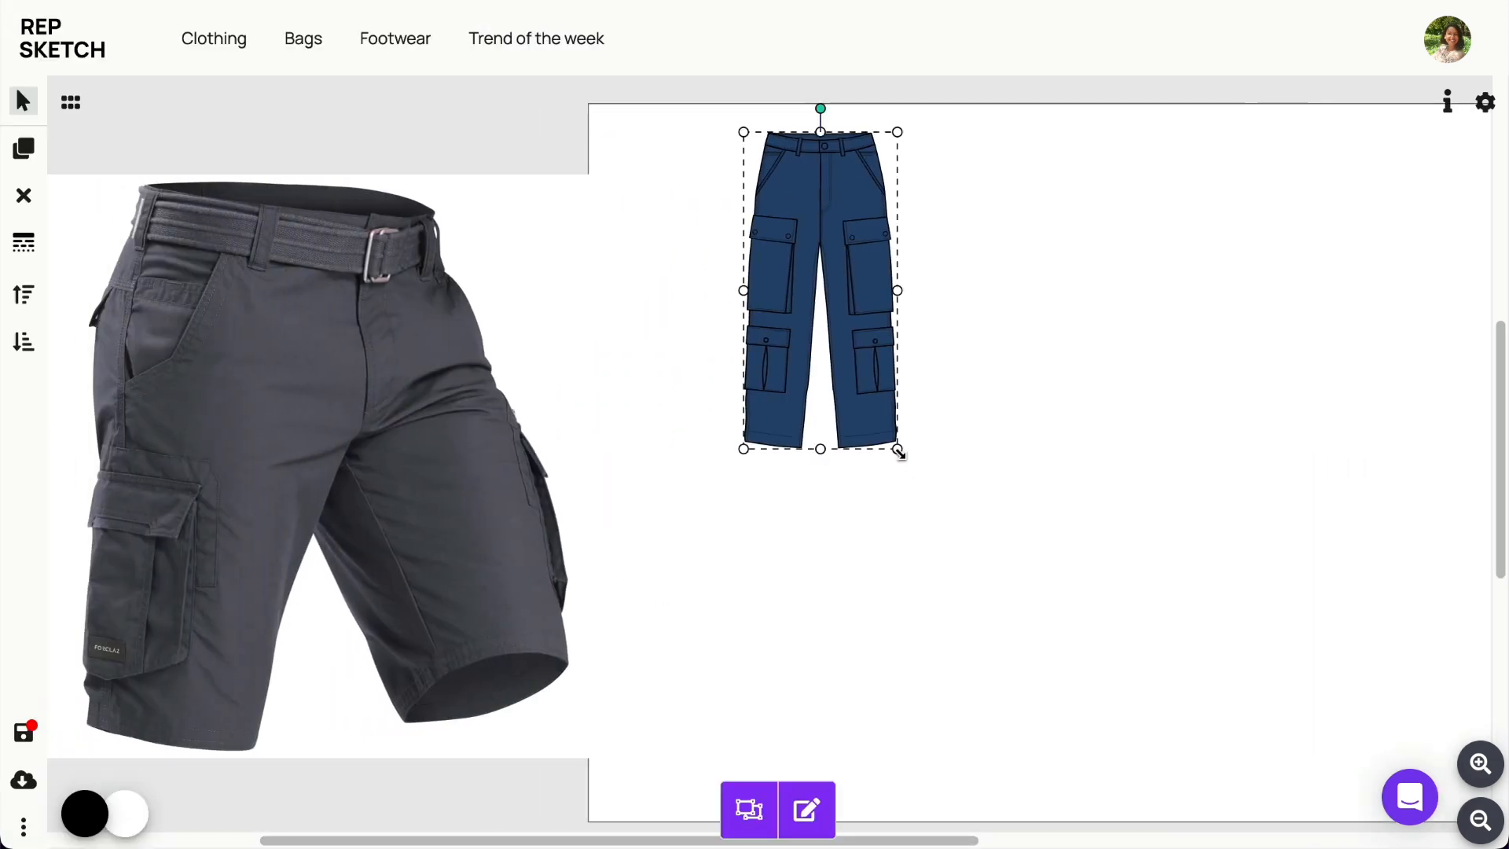
{"action": "left_click_drag", "start_coordinate": [896, 447], "coordinate": [1098, 789]}
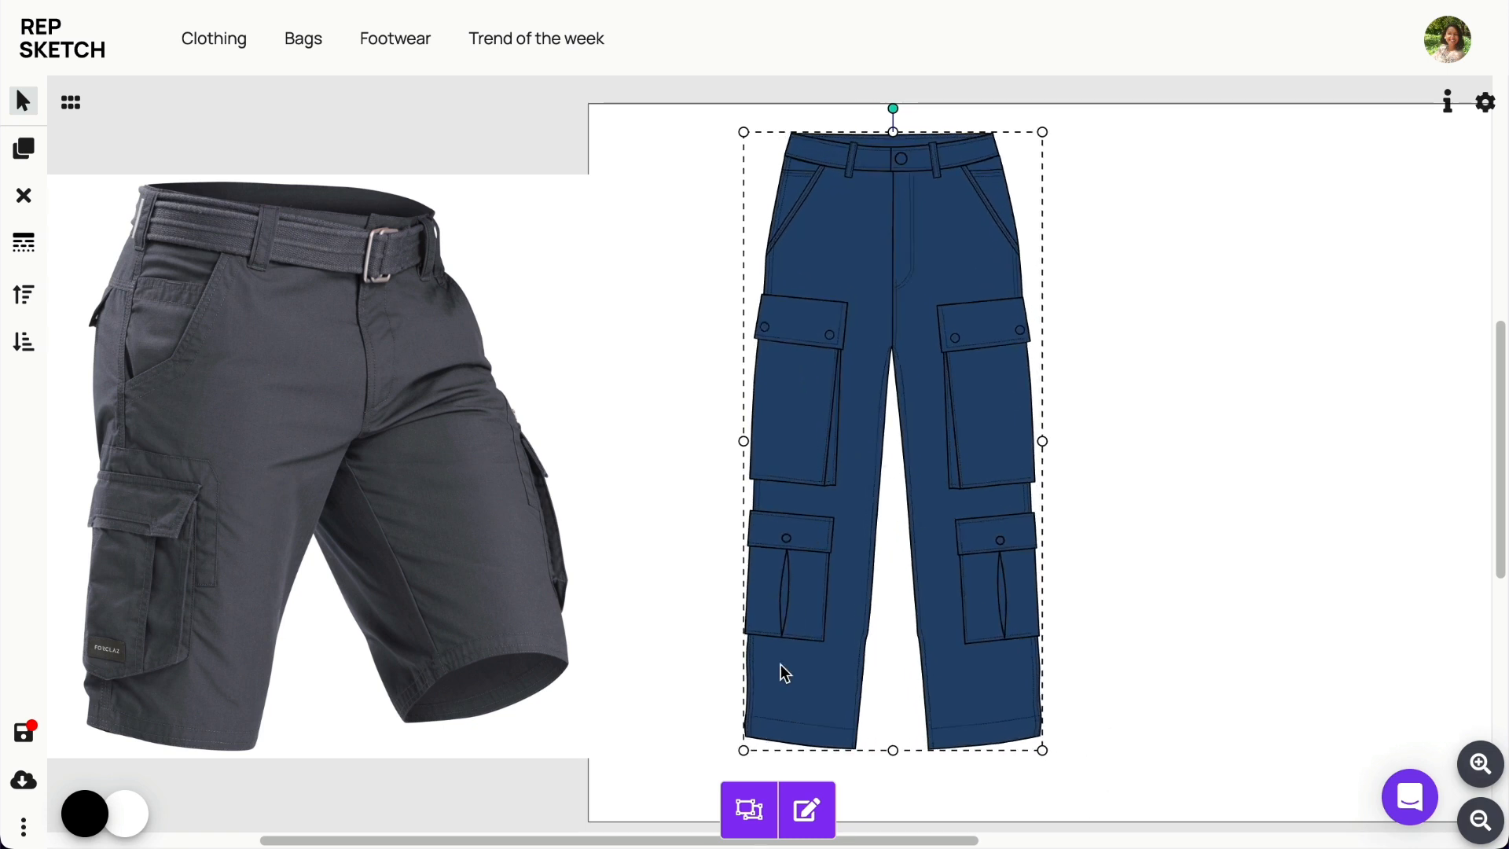
Step: Open the trouser group for editing and delete the two large upper cargo pockets
{"action": "left_click", "coordinate": [805, 811]}
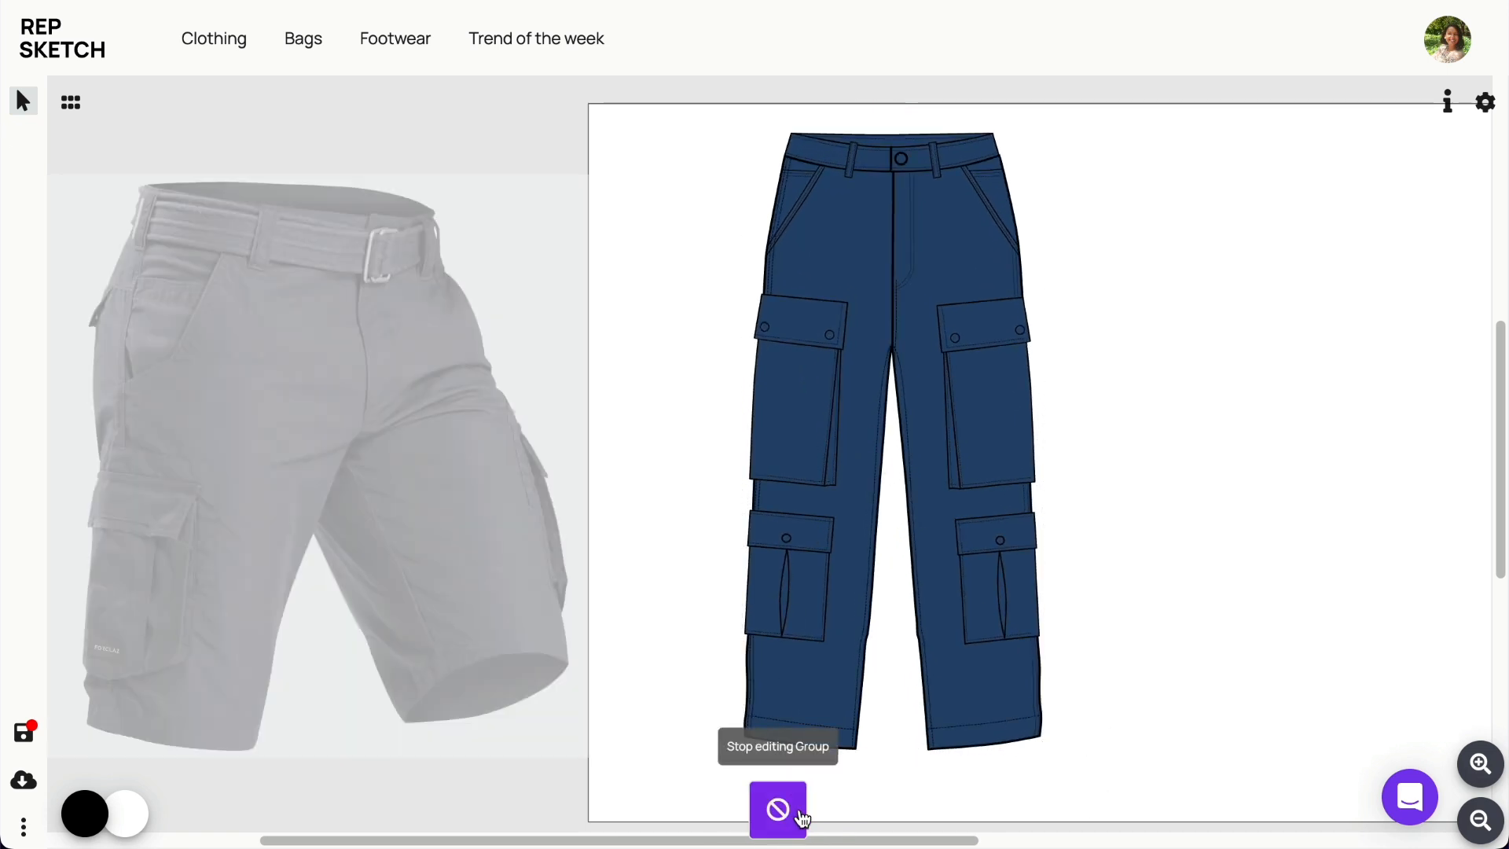
{"action": "left_click", "coordinate": [812, 668]}
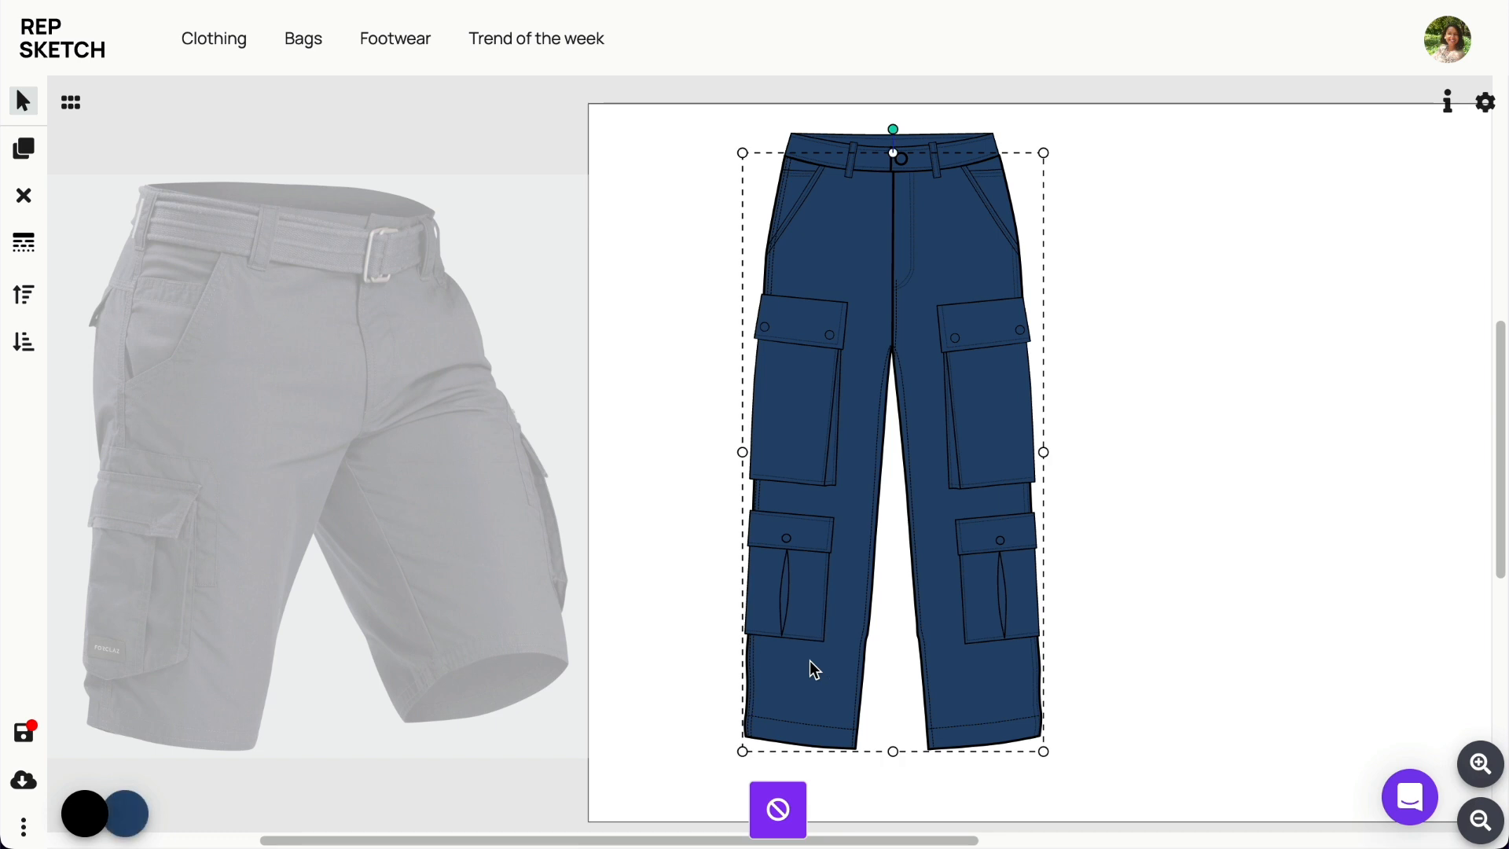
{"action": "left_click", "coordinate": [809, 396]}
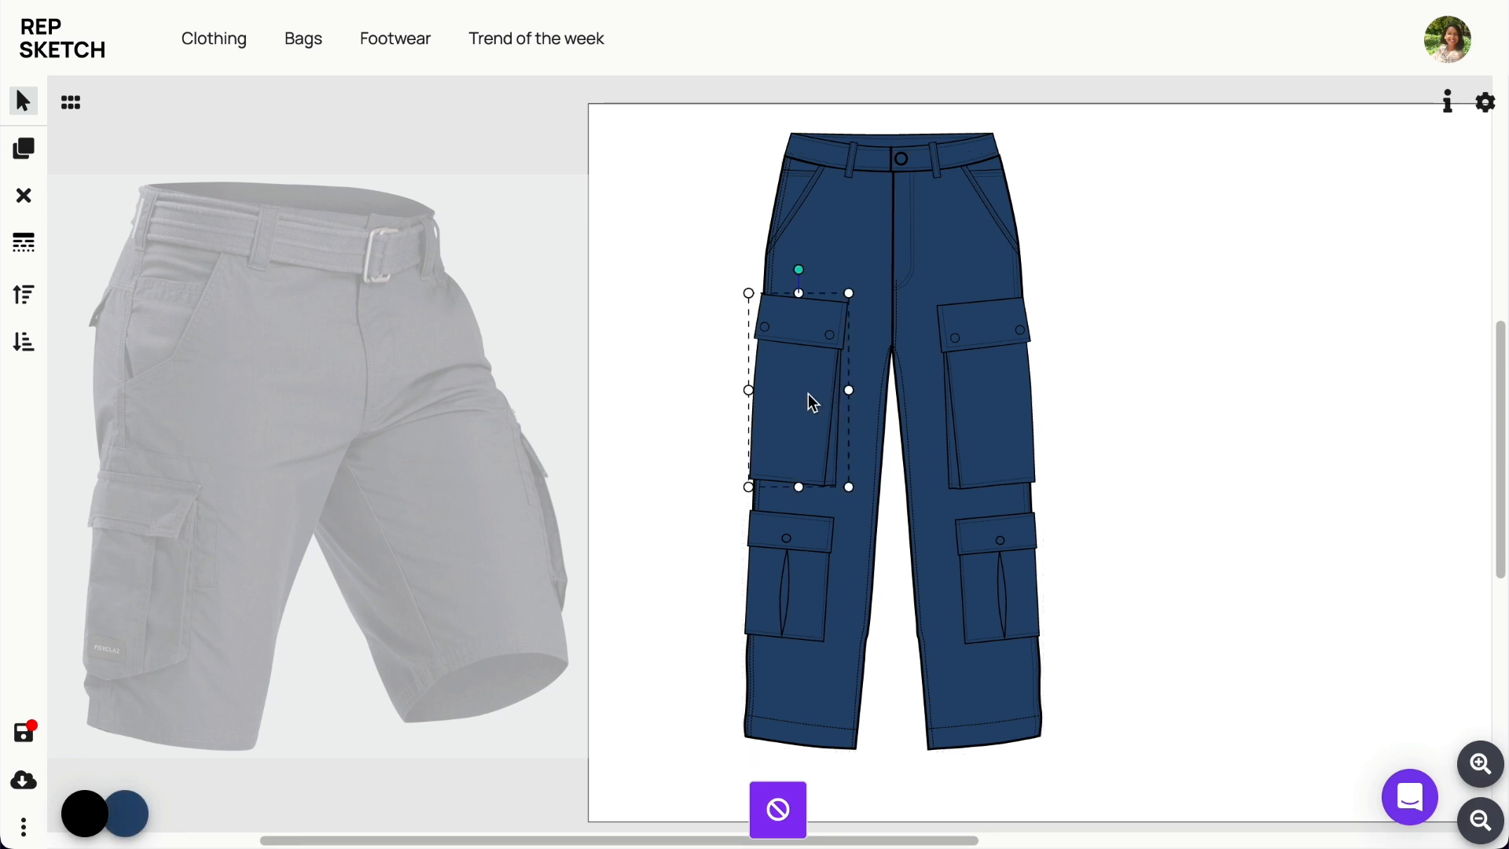
{"action": "left_click", "coordinate": [982, 410], "text": "shift"}
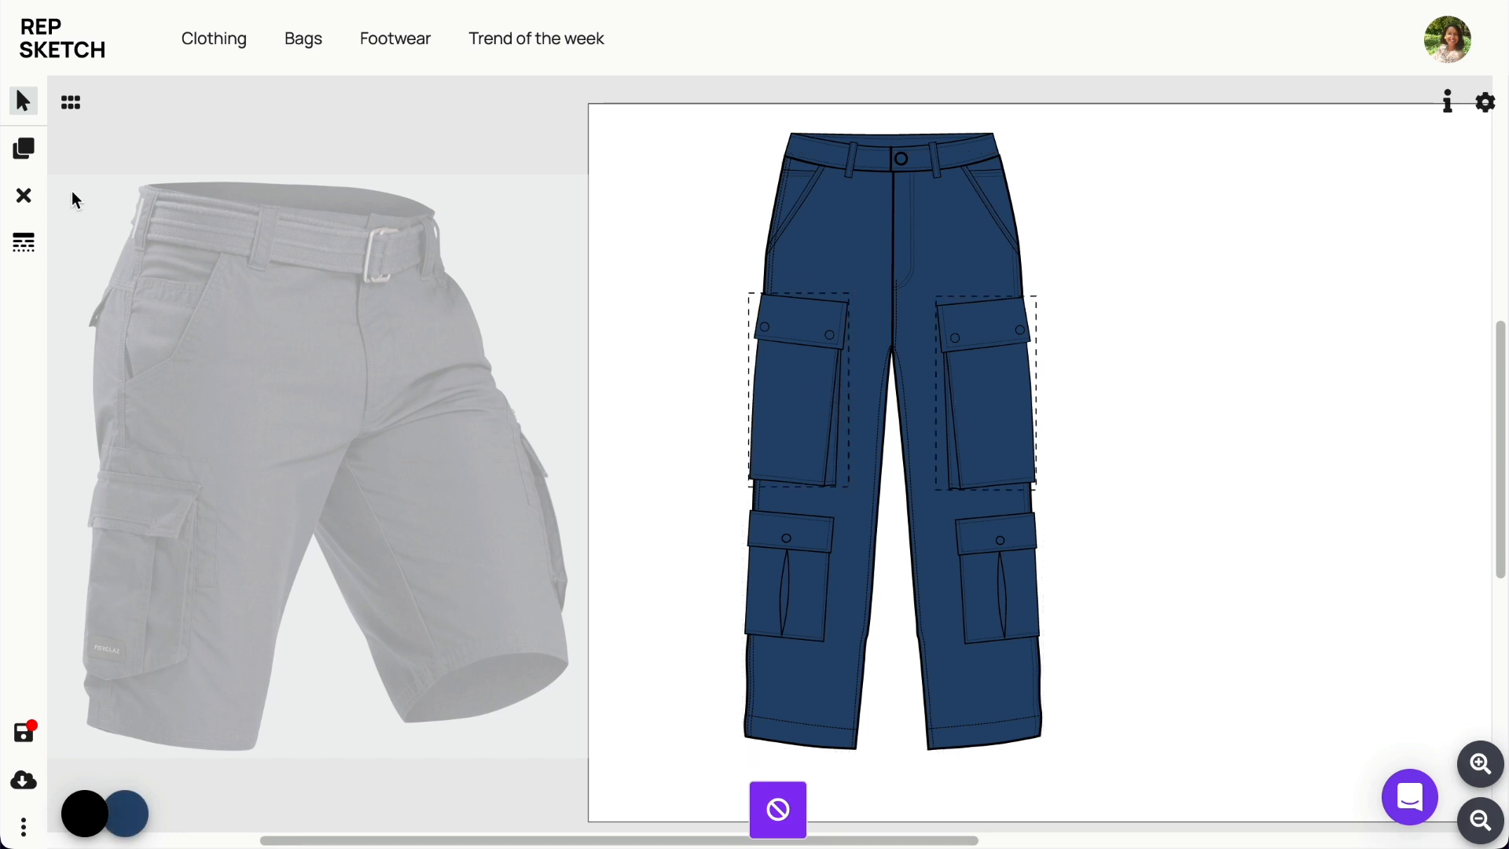
{"action": "left_click", "coordinate": [23, 195]}
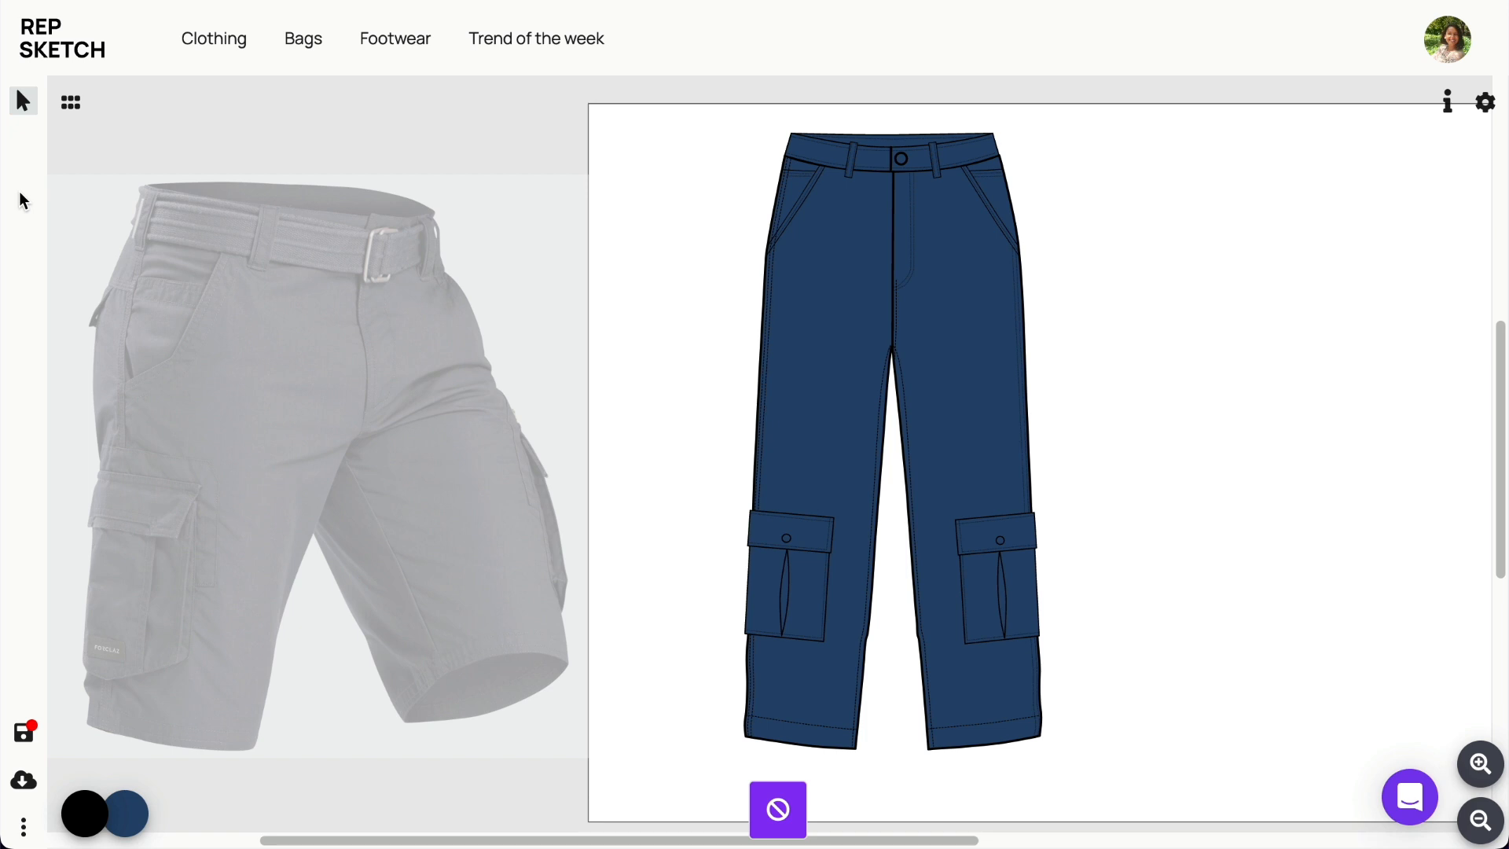
Step: Edit the trouser body outline and remove the intermediate nodes along both sides of the left leg
{"action": "double_click", "coordinate": [796, 426]}
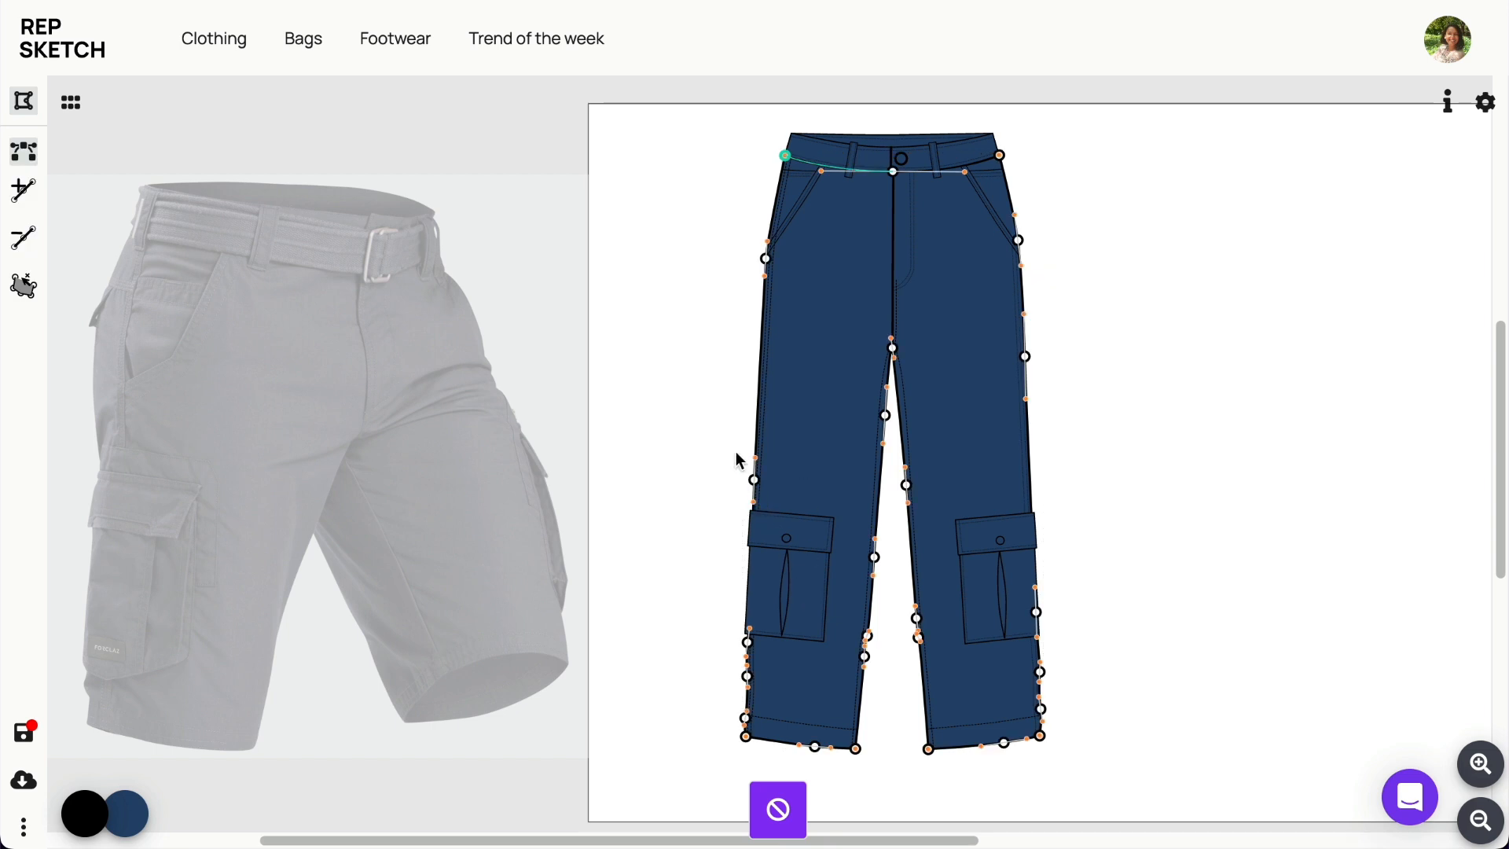
{"action": "left_click_drag", "start_coordinate": [736, 451], "coordinate": [889, 727]}
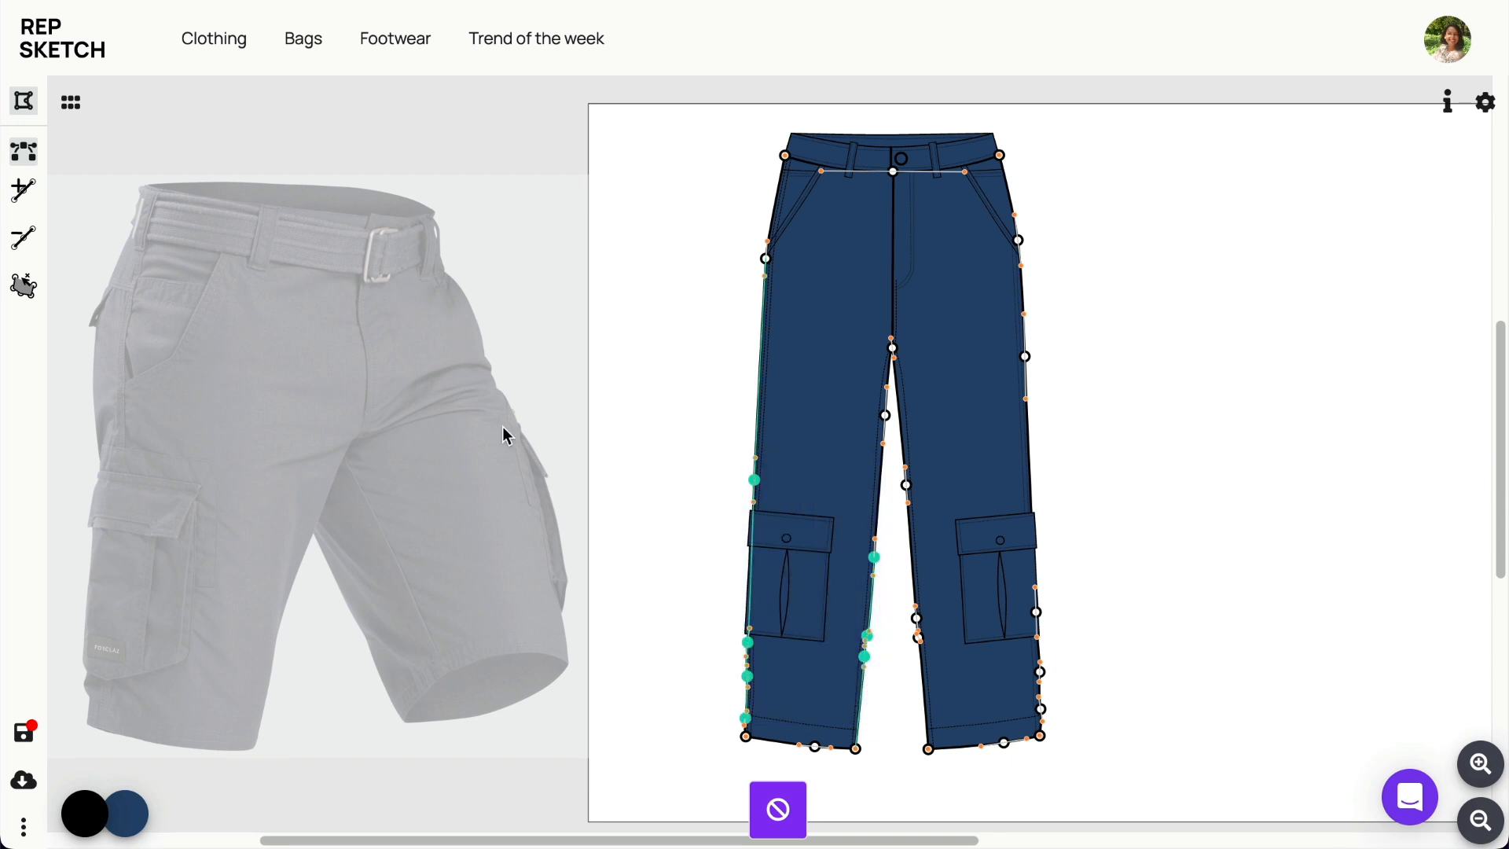
{"action": "left_click", "coordinate": [23, 238]}
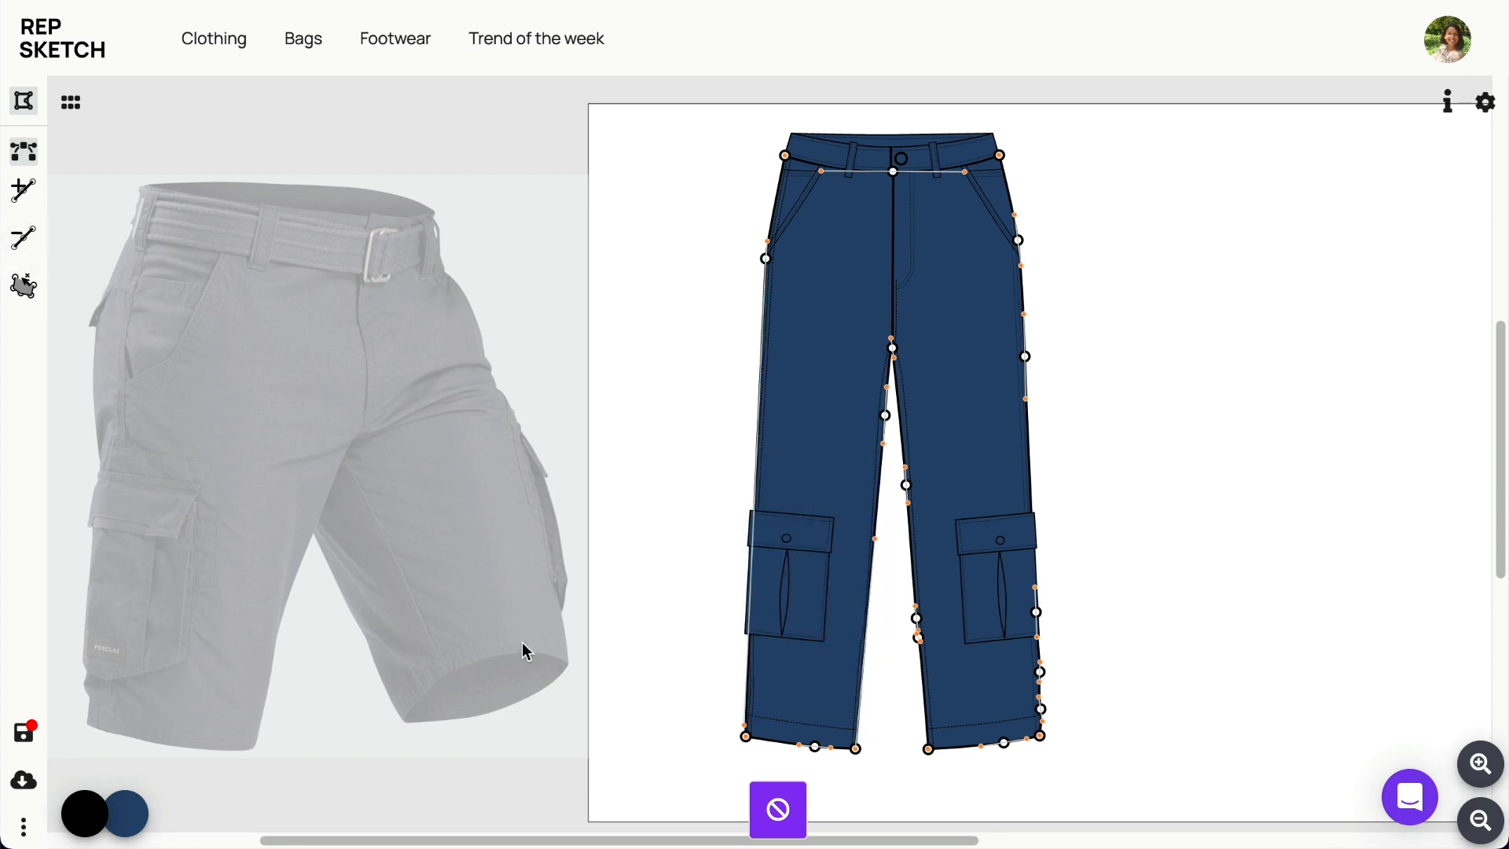
Step: Raise the left leg's hem nodes to shorts length and adjust the corner and curve handles to smooth the outline
{"action": "left_click_drag", "start_coordinate": [735, 719], "coordinate": [869, 415]}
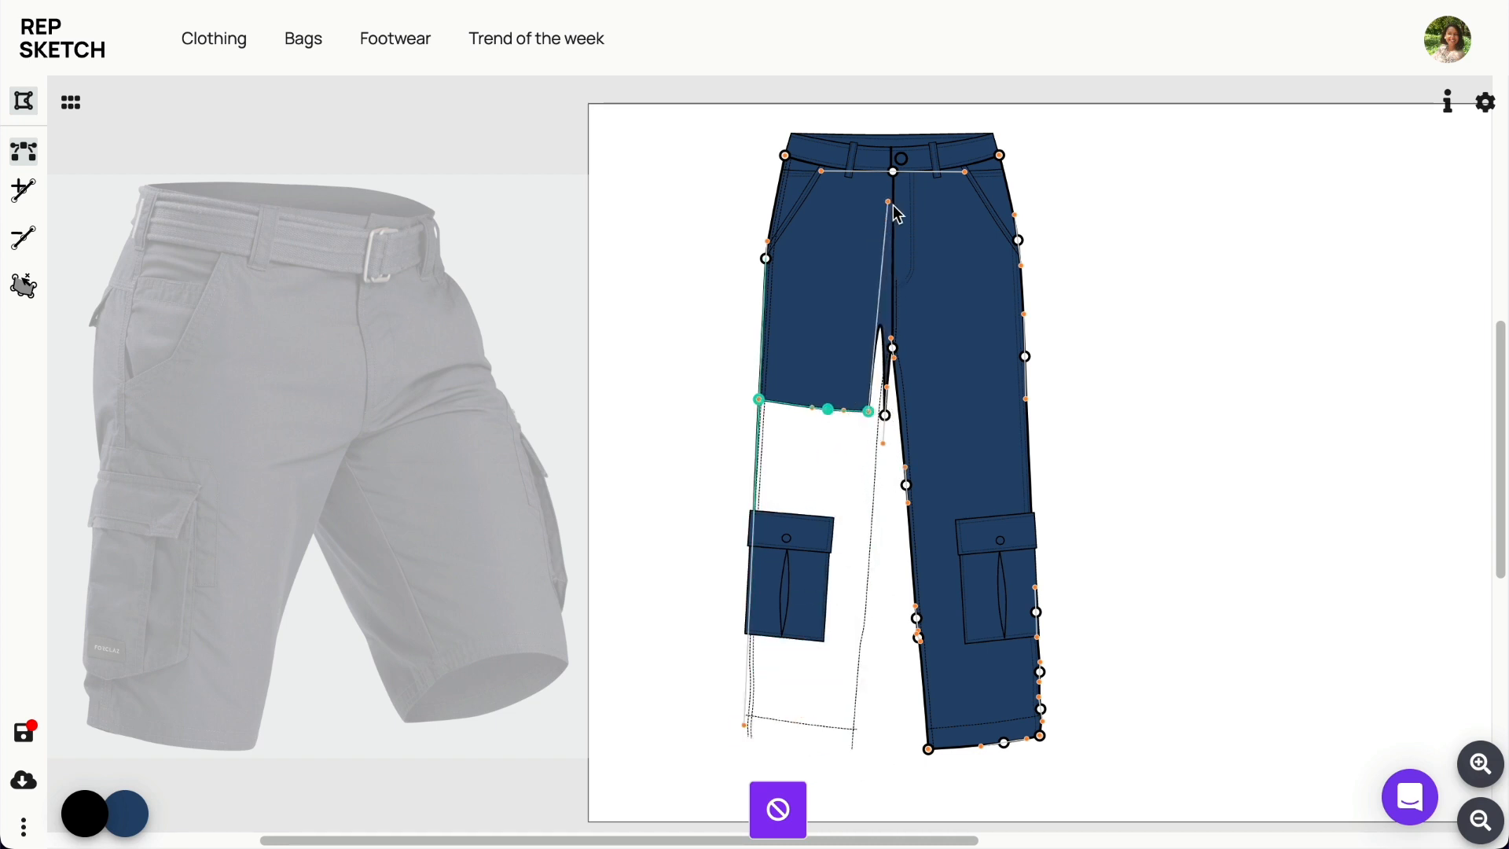
{"action": "left_click", "coordinate": [864, 430]}
{"action": "double_click", "coordinate": [867, 413]}
{"action": "mouse_move", "coordinate": [886, 416]}
{"action": "left_mouse_down"}
{"action": "mouse_move", "coordinate": [885, 397]}
{"action": "mouse_move", "coordinate": [882, 416]}
{"action": "left_mouse_up"}
{"action": "left_click_drag", "start_coordinate": [885, 397], "coordinate": [884, 416]}
{"action": "left_click_drag", "start_coordinate": [744, 726], "coordinate": [763, 312]}
{"action": "left_click", "coordinate": [707, 430]}
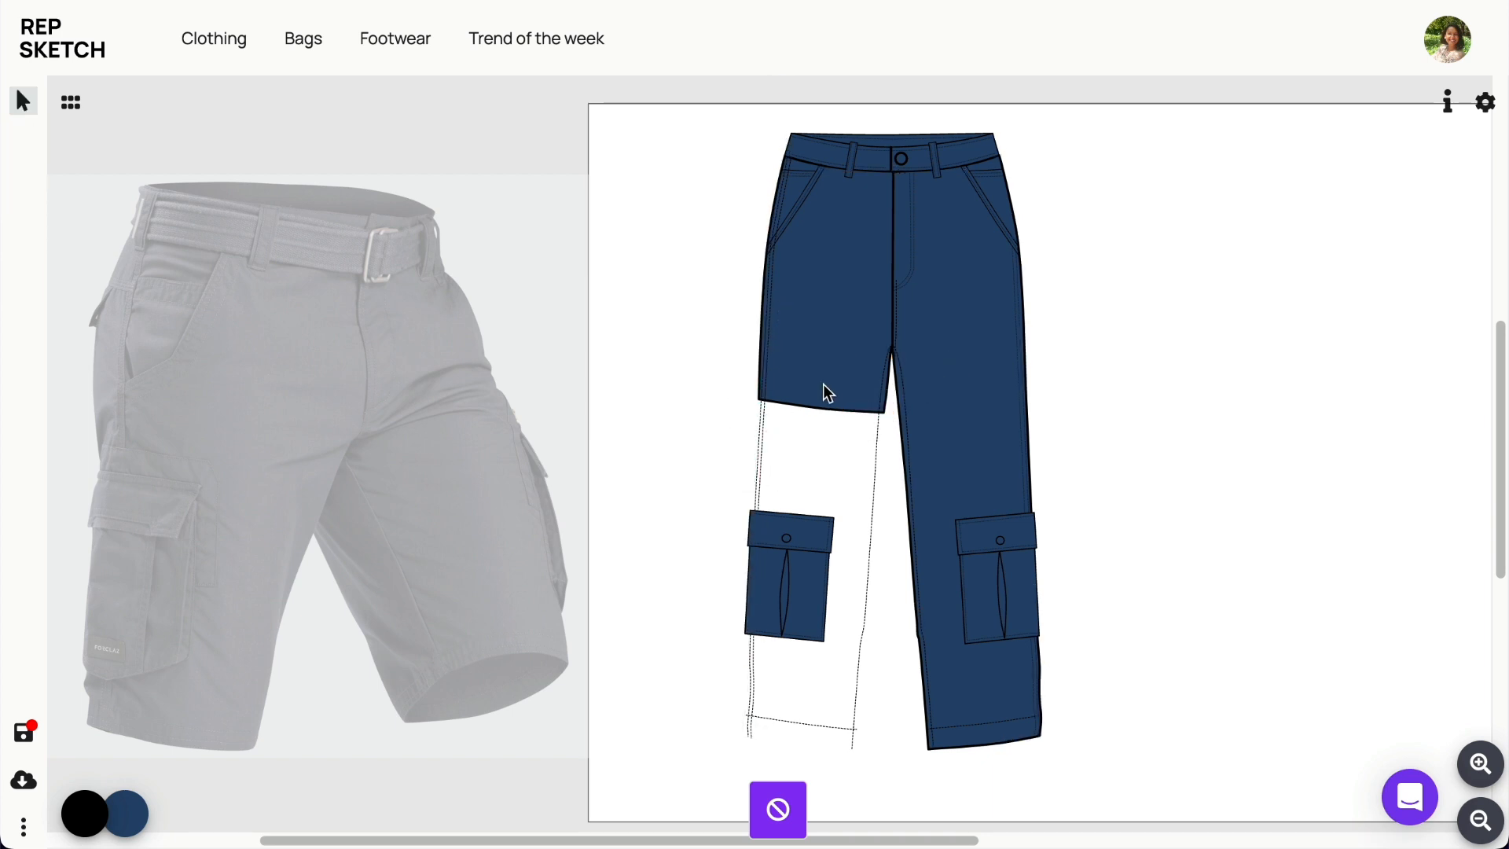
Step: Move the left hem stitch line and the left cargo pocket up onto the shortened leg
{"action": "left_click", "coordinate": [821, 724]}
{"action": "left_click_drag", "start_coordinate": [820, 724], "coordinate": [886, 393]}
{"action": "left_click", "coordinate": [709, 400]}
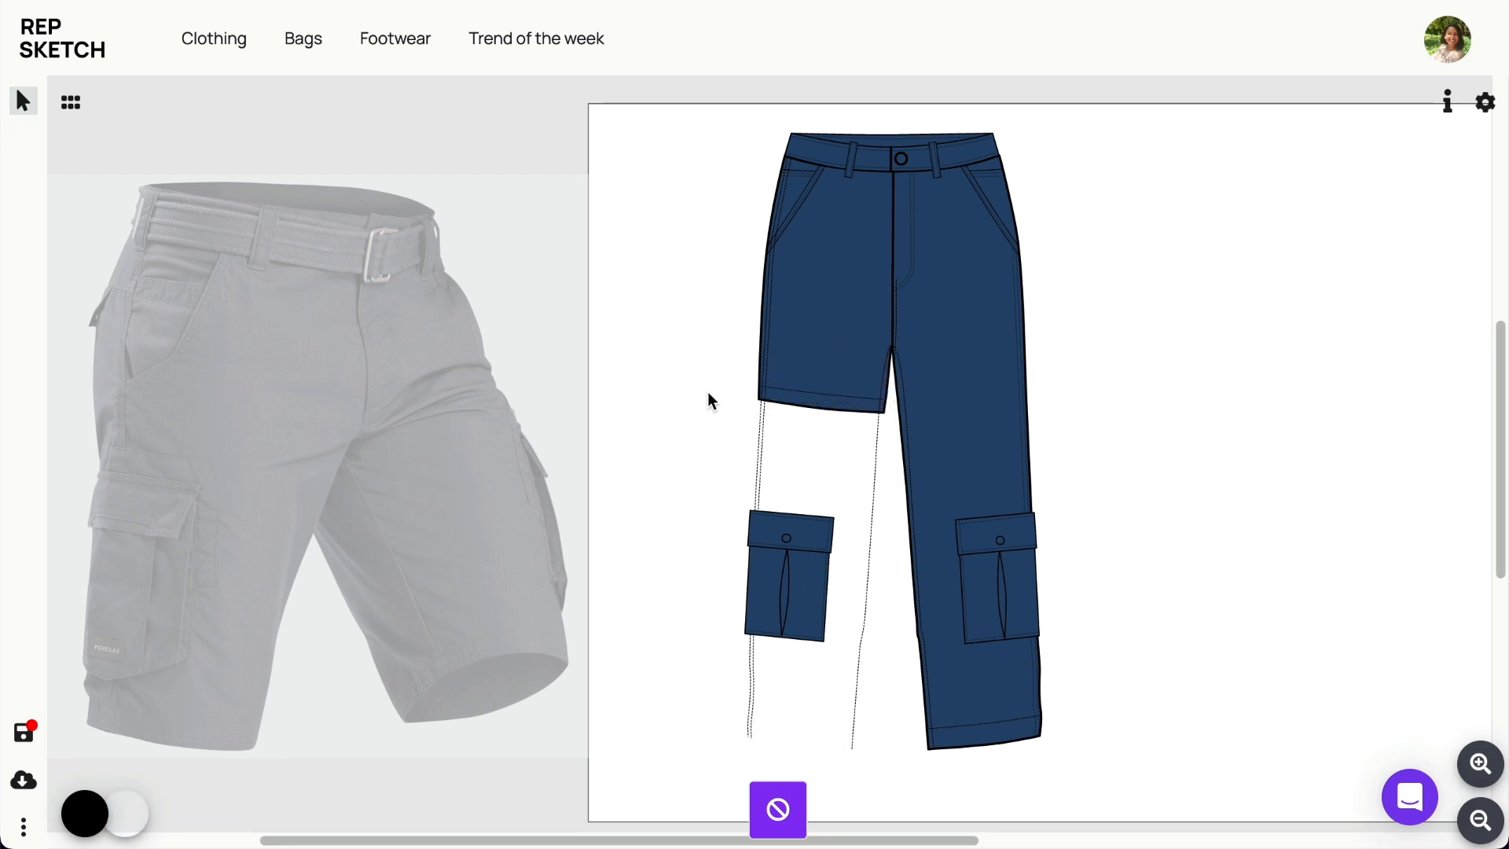
{"action": "left_click", "coordinate": [789, 587]}
{"action": "left_click_drag", "start_coordinate": [789, 587], "coordinate": [804, 337]}
{"action": "left_click", "coordinate": [675, 644]}
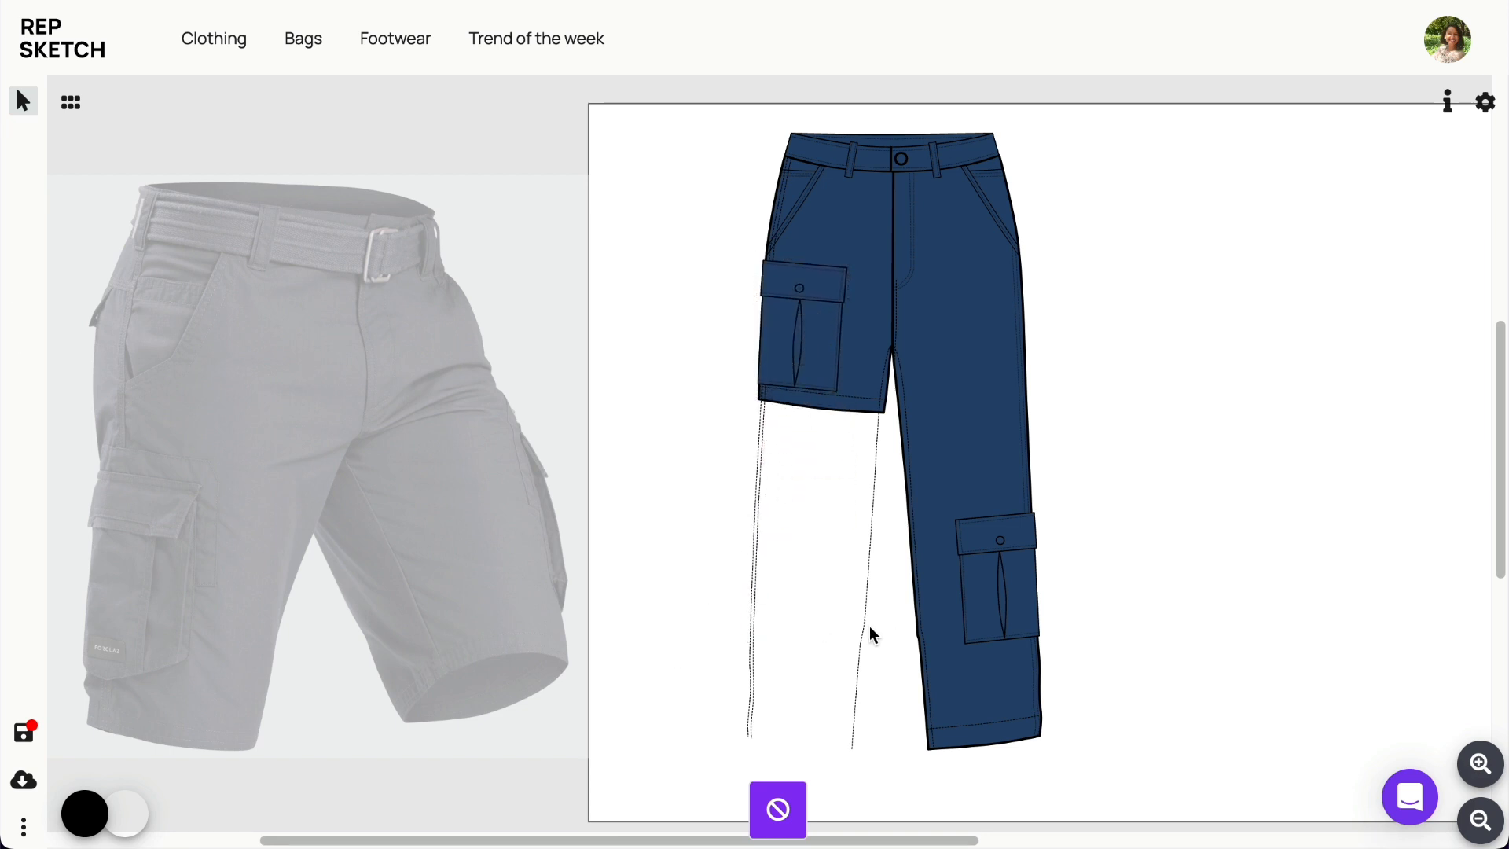
Step: Shorten the left inseam stitch line by removing its lower nodes and moving its end up to the new hem
{"action": "left_click", "coordinate": [866, 602]}
{"action": "left_click", "coordinate": [866, 602]}
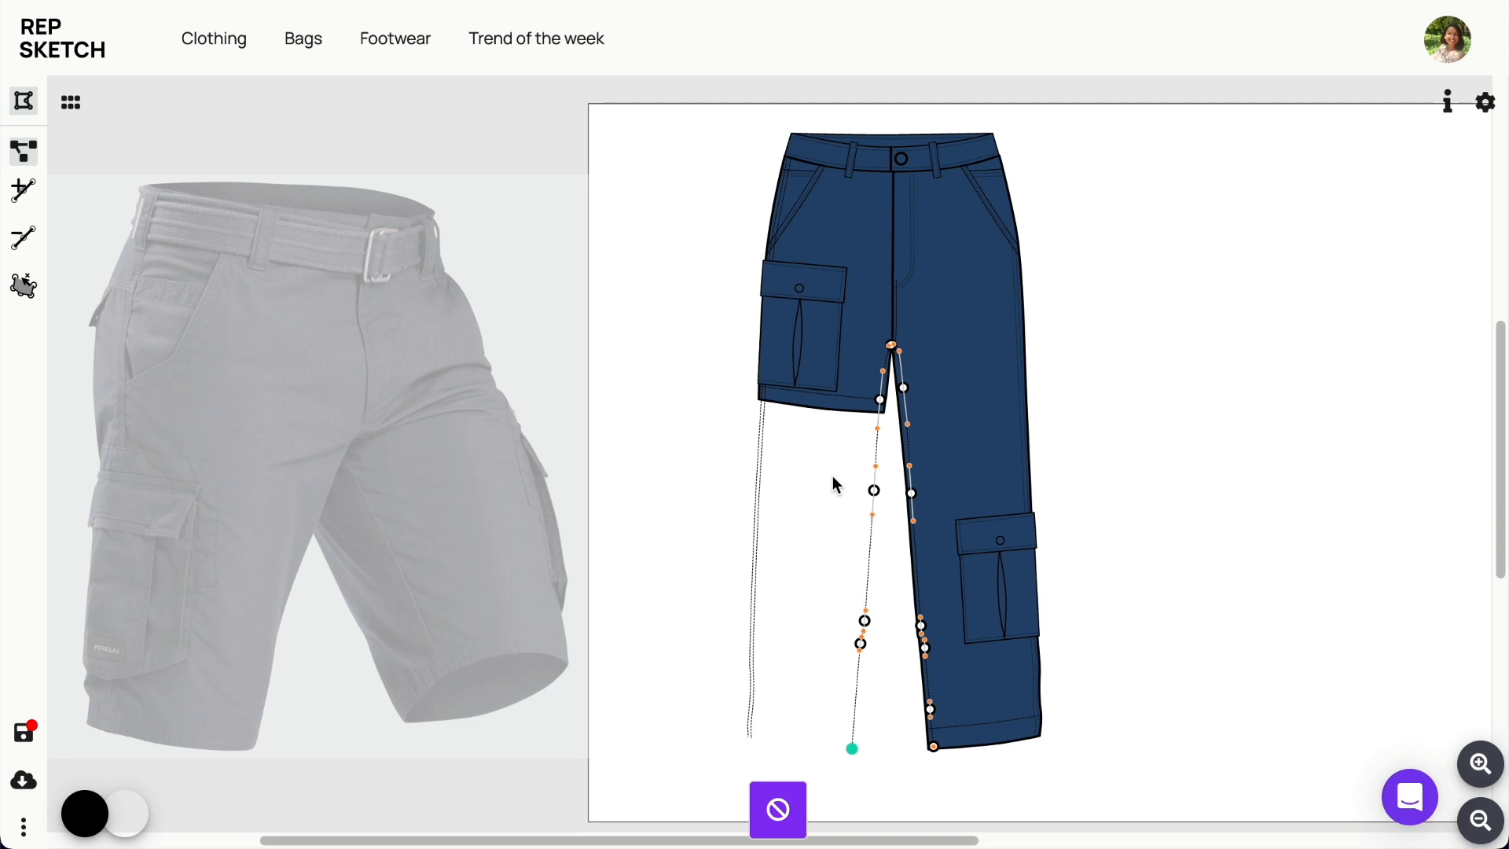
{"action": "left_click_drag", "start_coordinate": [832, 475], "coordinate": [899, 790]}
{"action": "left_click", "coordinate": [24, 237]}
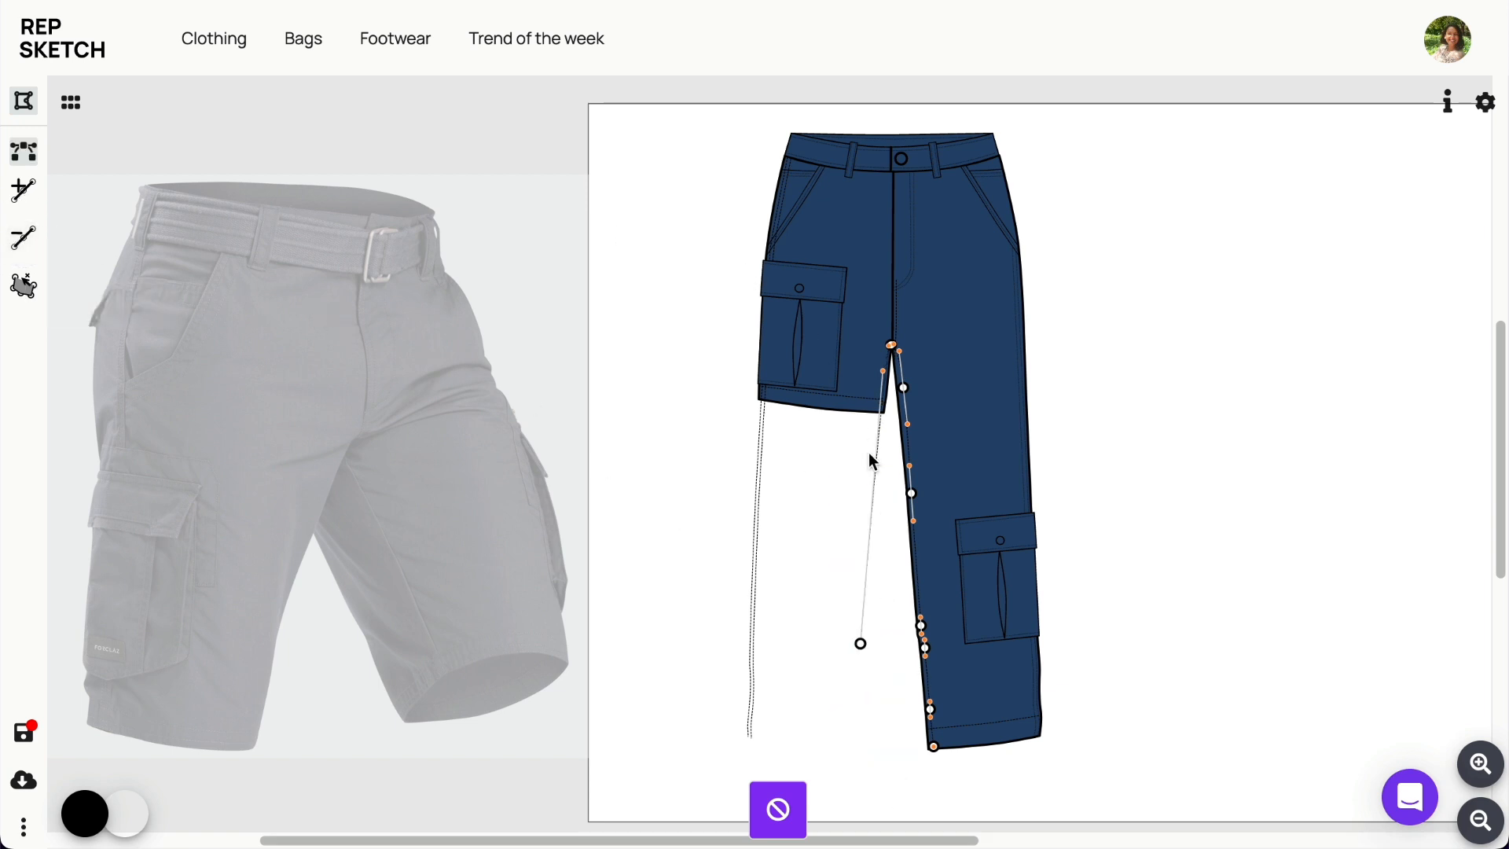
{"action": "left_click_drag", "start_coordinate": [860, 643], "coordinate": [881, 418]}
{"action": "left_click", "coordinate": [719, 609]}
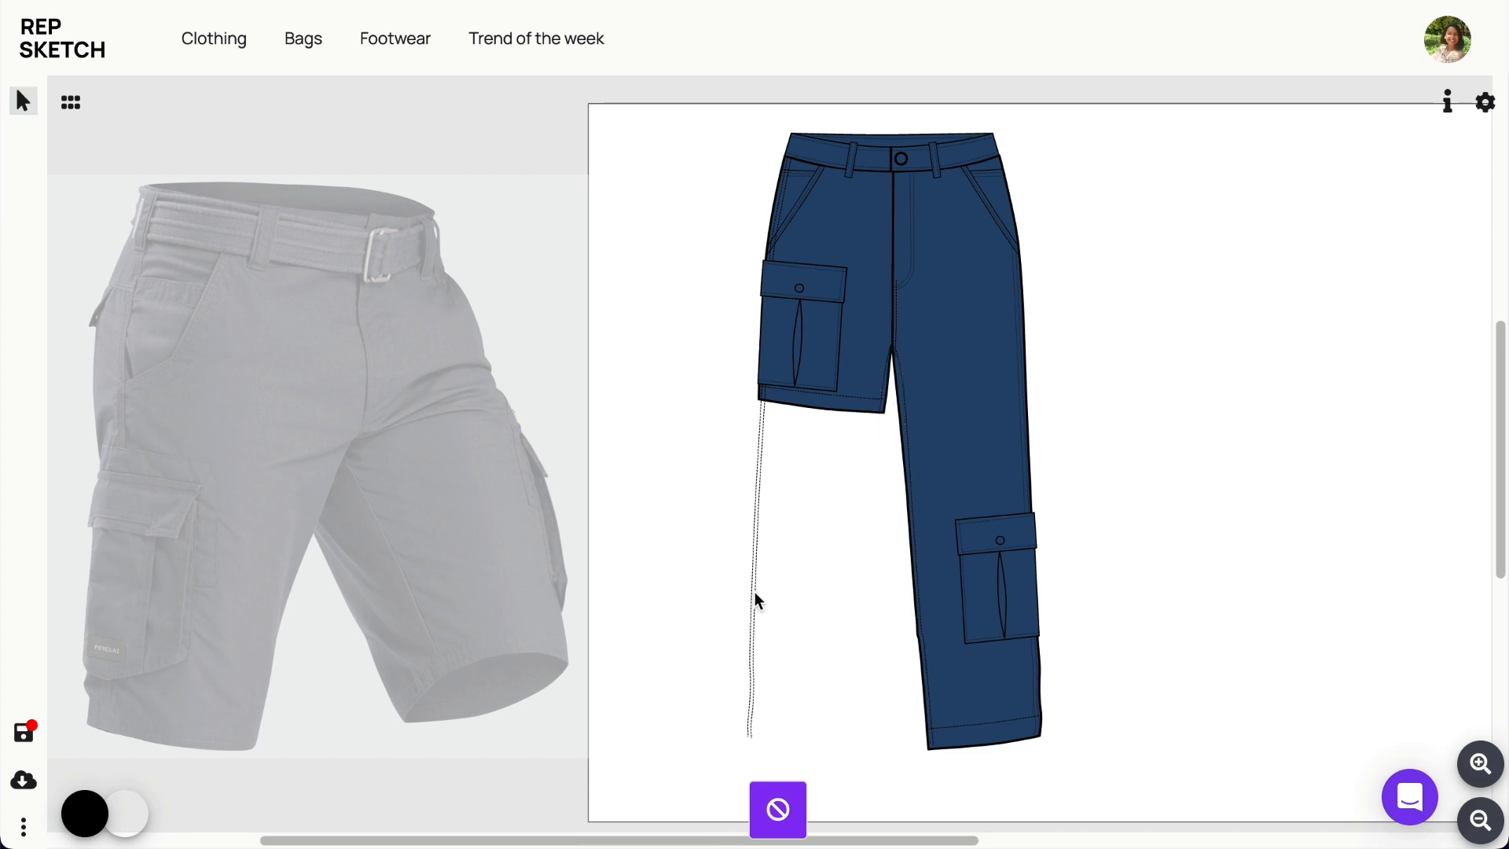
Step: Delete the dotted side-seam stitch lines that extend below the shortened left leg
{"action": "left_click", "coordinate": [754, 593]}
{"action": "left_click", "coordinate": [753, 592]}
{"action": "left_click", "coordinate": [755, 591]}
{"action": "key", "text": "Delete"}
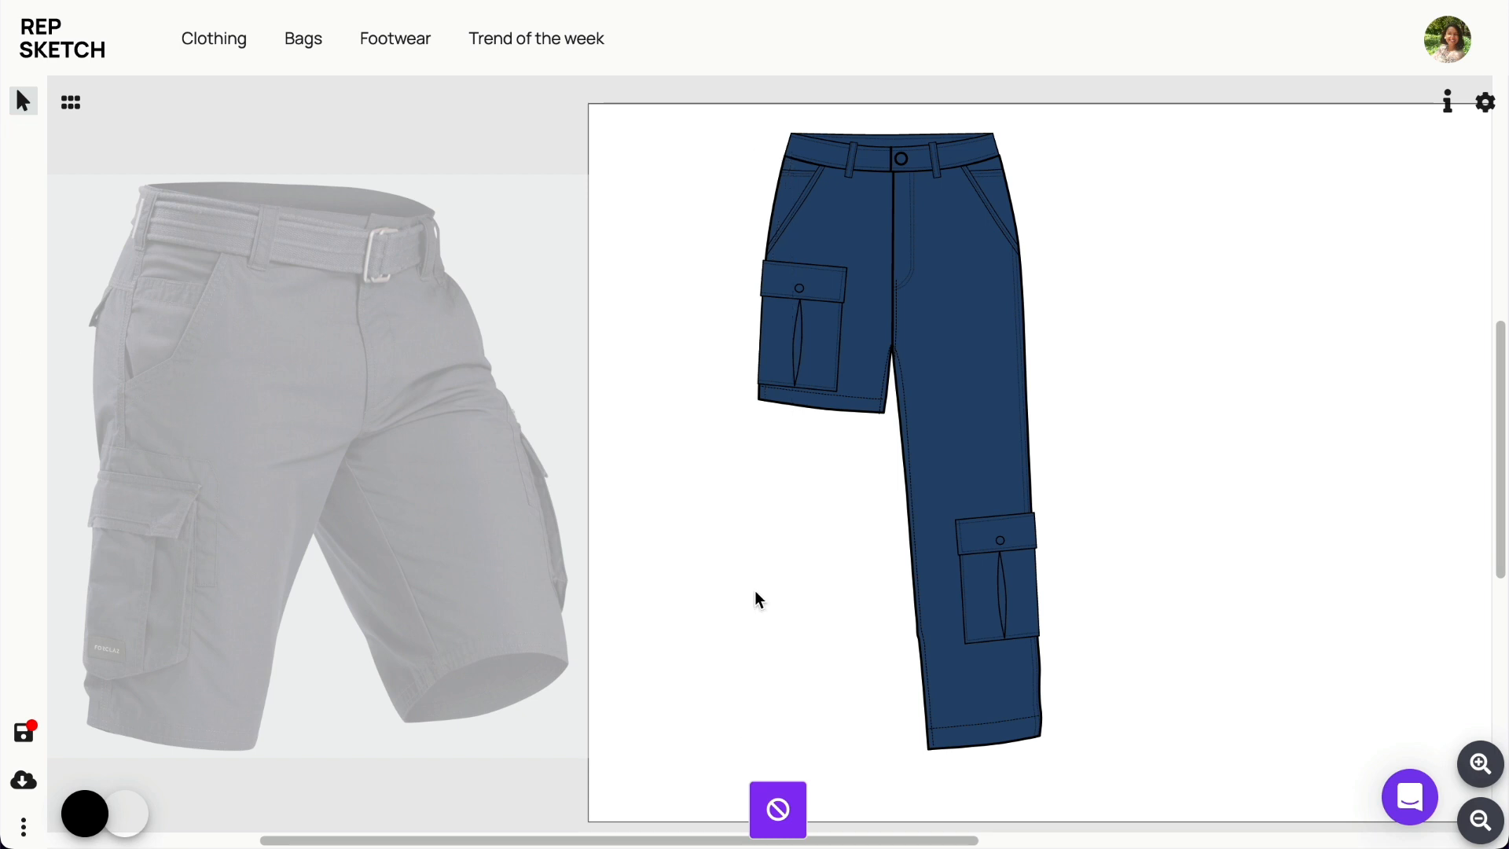
Step: Edit the trouser body outline and remove the intermediate nodes along both sides of the right leg
{"action": "left_click", "coordinate": [977, 465]}
{"action": "double_click", "coordinate": [977, 464]}
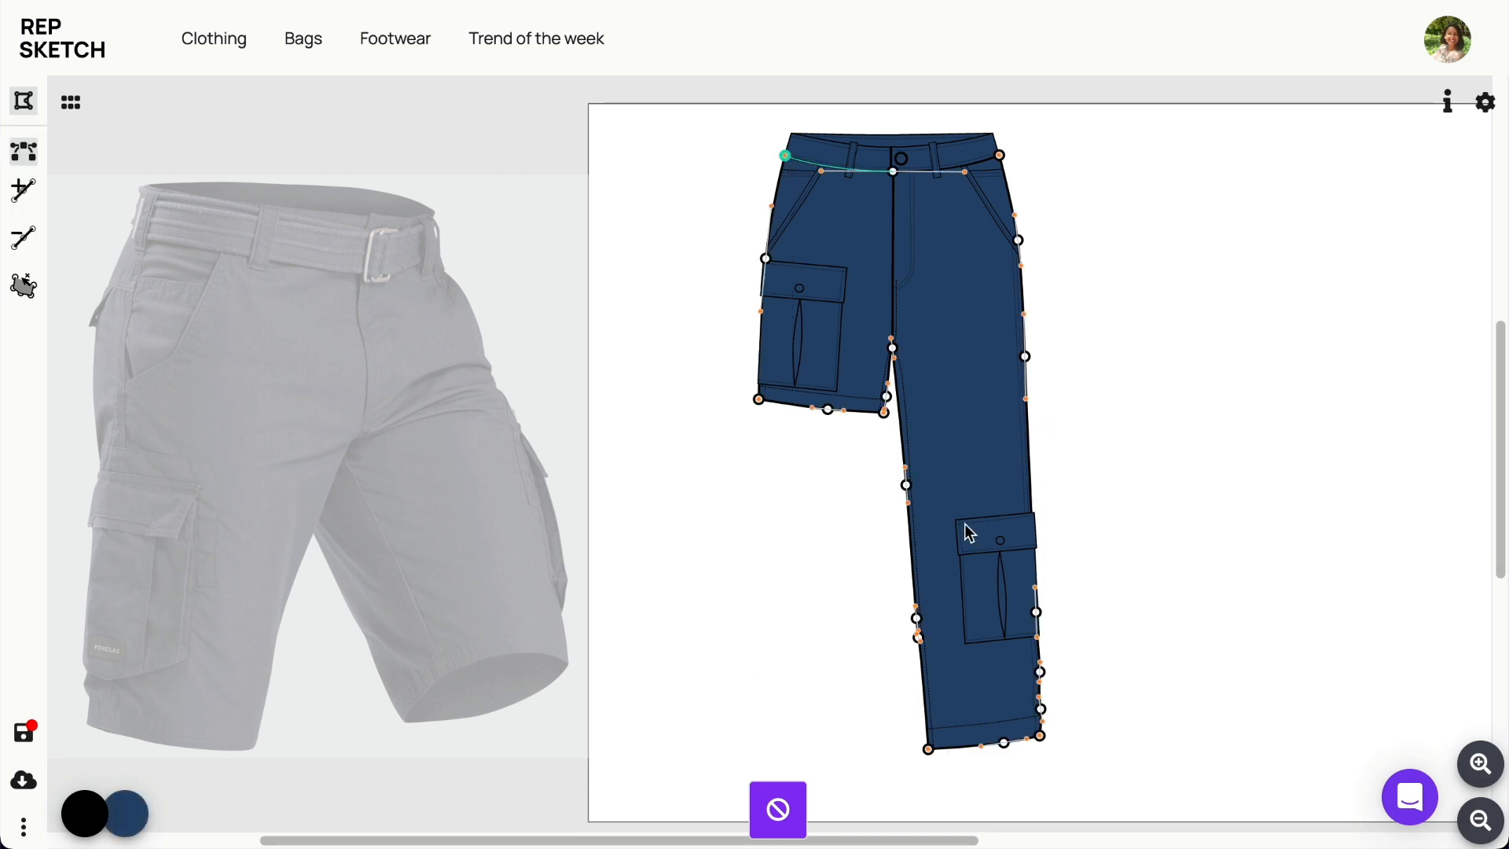
{"action": "left_click_drag", "start_coordinate": [890, 462], "coordinate": [1054, 715]}
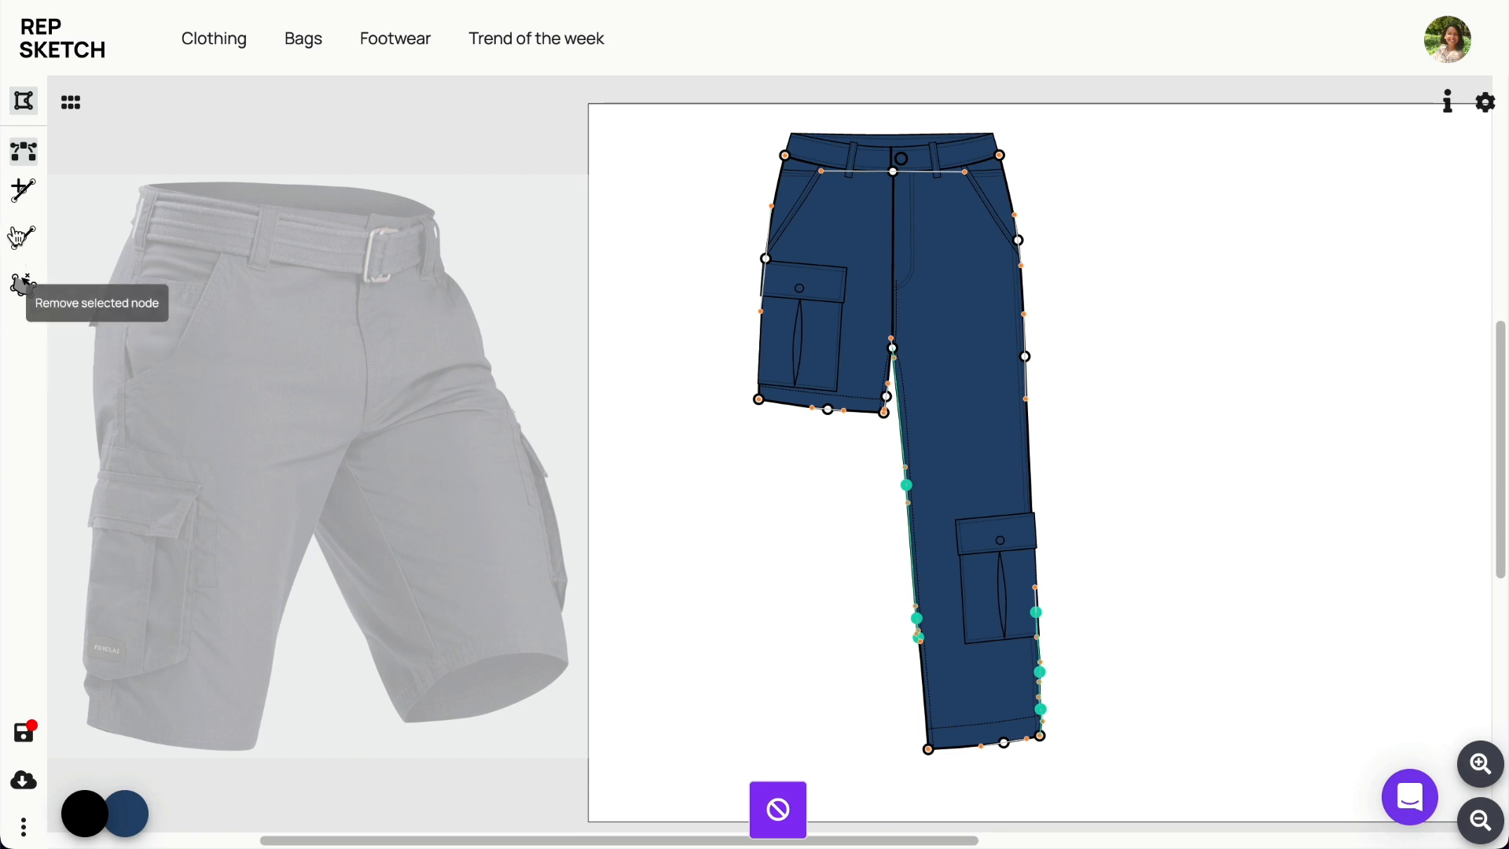
{"action": "left_click", "coordinate": [24, 285]}
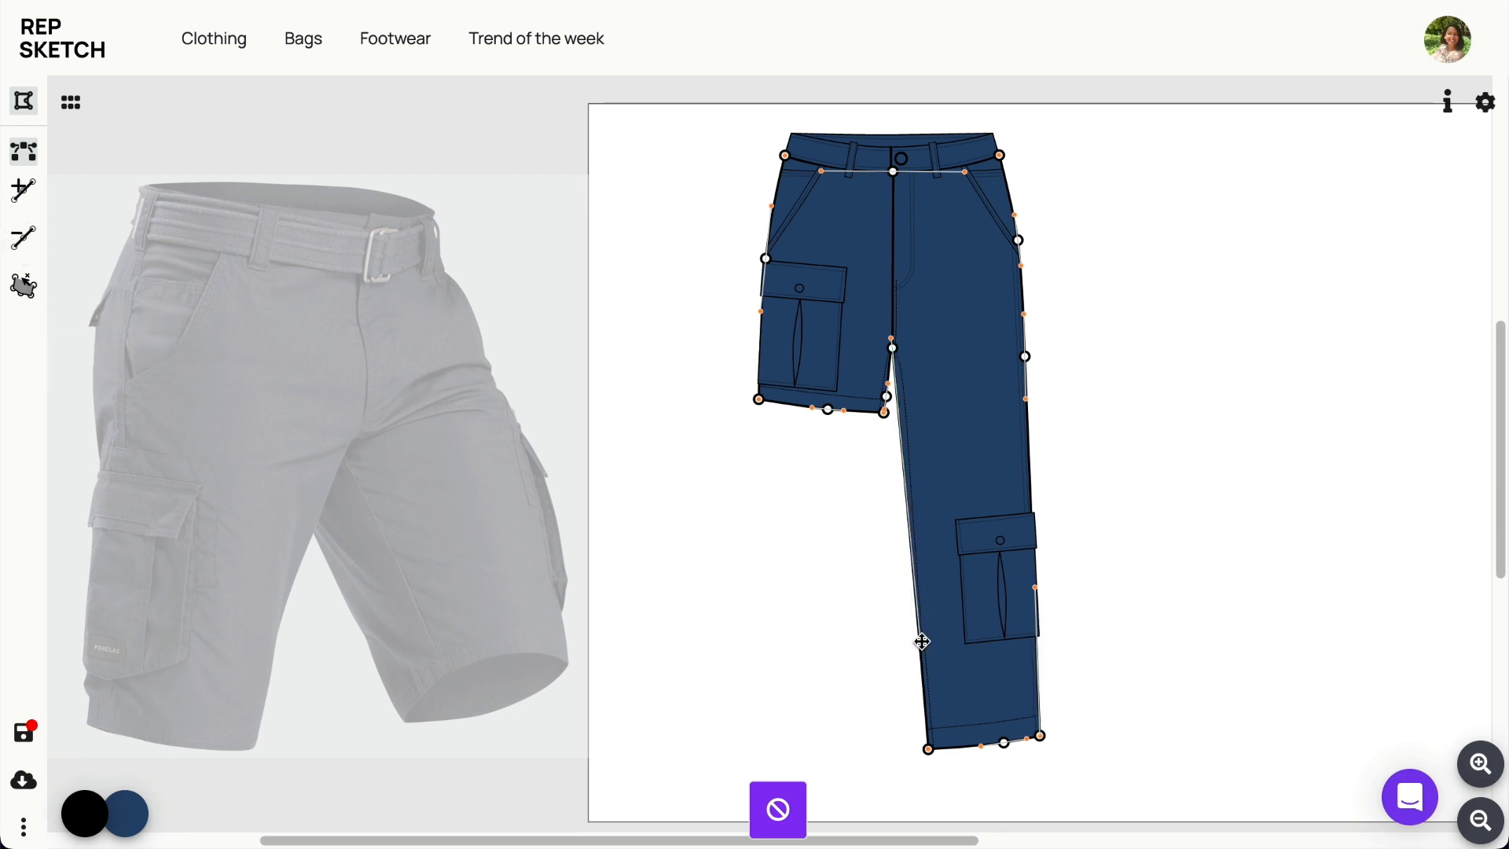
Step: Raise the right leg's hem nodes to match the left leg and align the outer corner with the side seam
{"action": "left_click_drag", "start_coordinate": [921, 641], "coordinate": [893, 349]}
{"action": "left_click_drag", "start_coordinate": [887, 719], "coordinate": [1054, 774]}
{"action": "left_click_drag", "start_coordinate": [928, 749], "coordinate": [903, 420]}
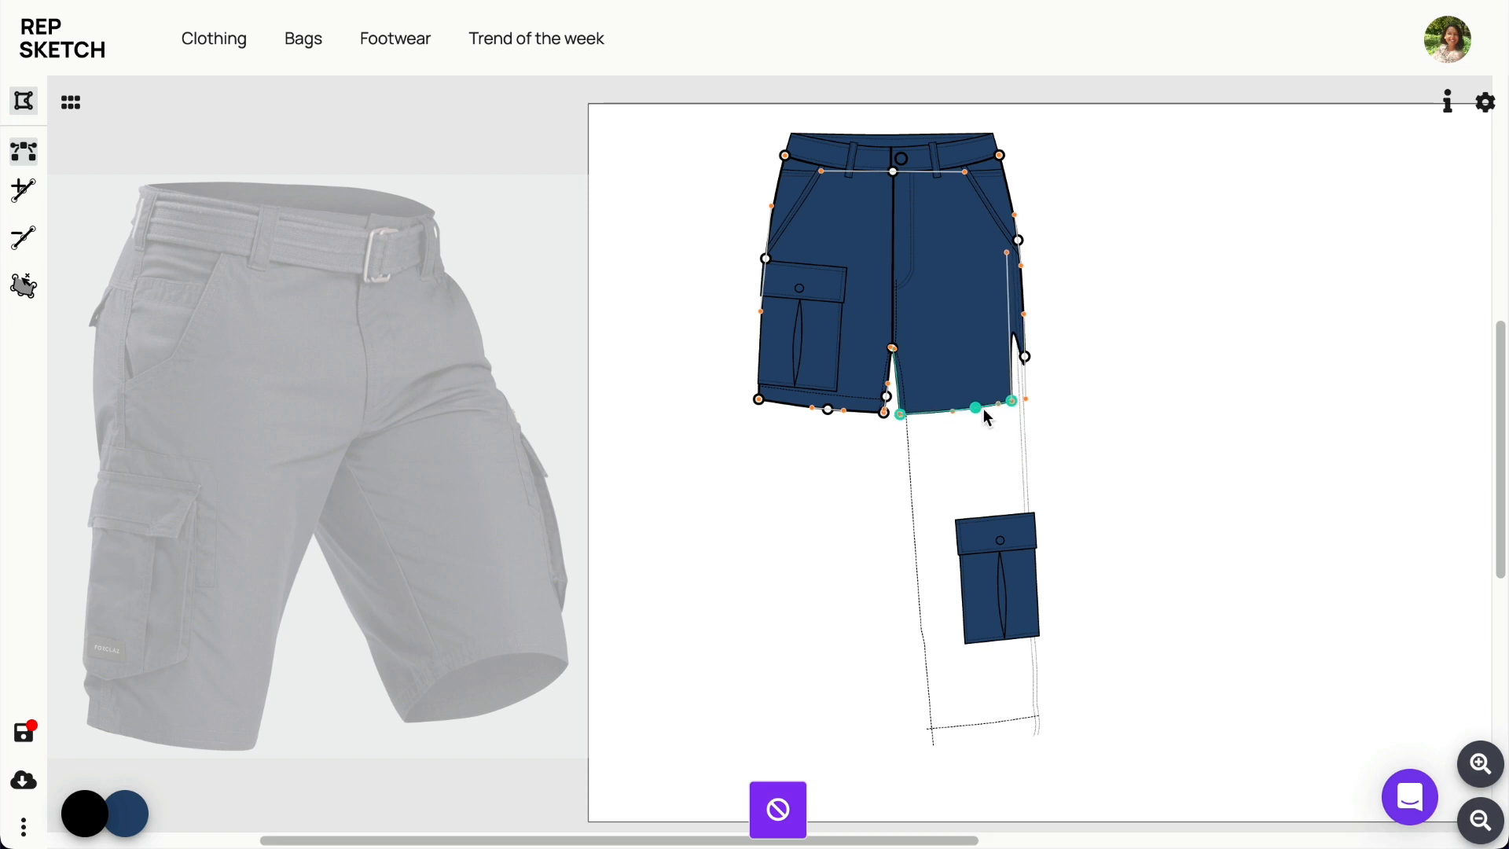
{"action": "left_click_drag", "start_coordinate": [998, 403], "coordinate": [1029, 404]}
{"action": "double_click", "coordinate": [1011, 402]}
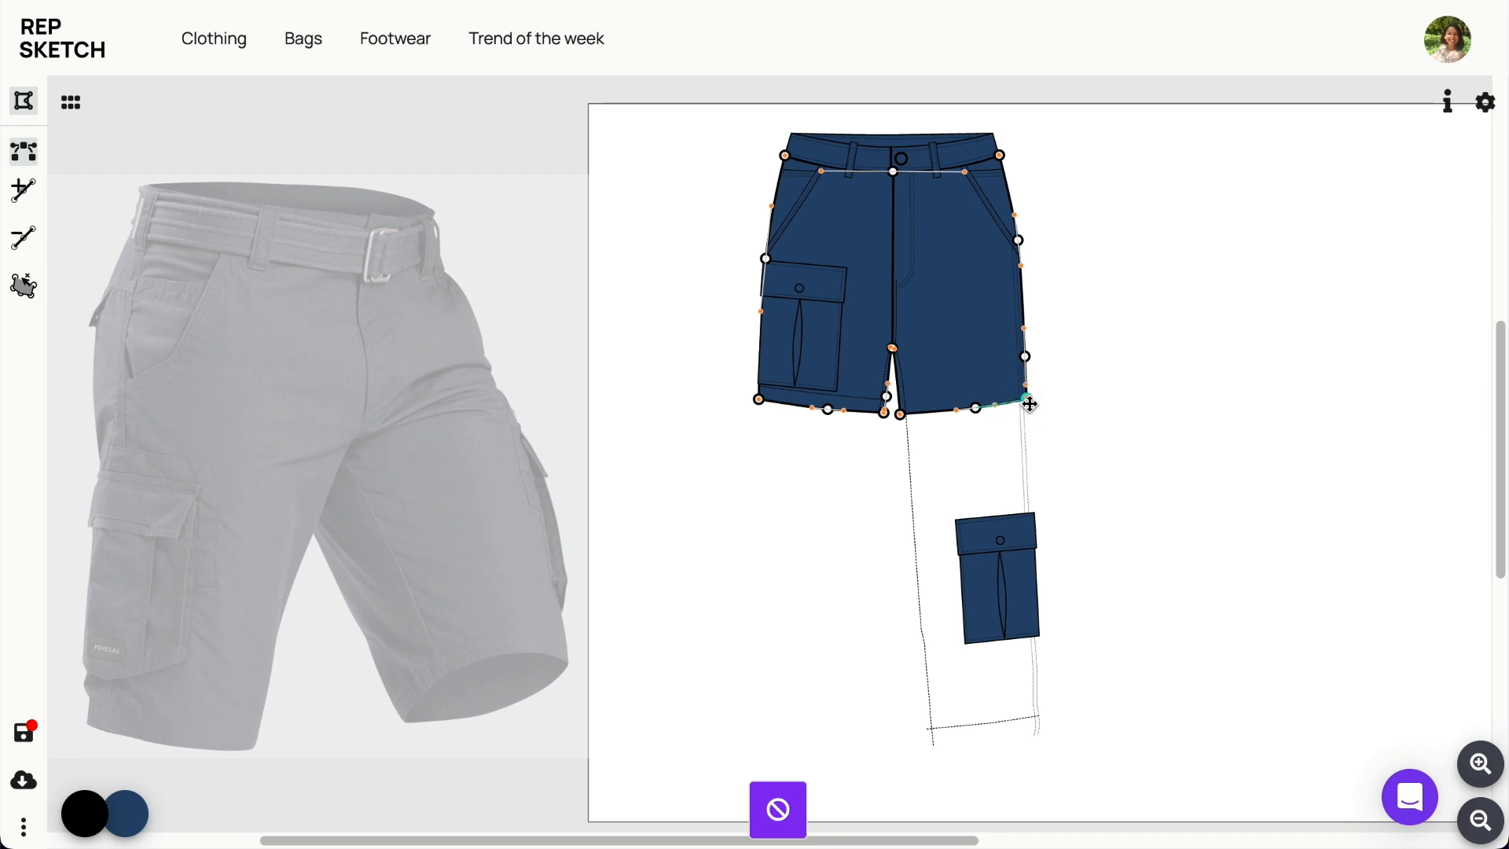
Step: Move the right hem stitch line up to the shortened hem and place the loose cargo pocket on the right leg
{"action": "key", "text": "Escape"}
{"action": "left_click_drag", "start_coordinate": [976, 720], "coordinate": [1028, 389]}
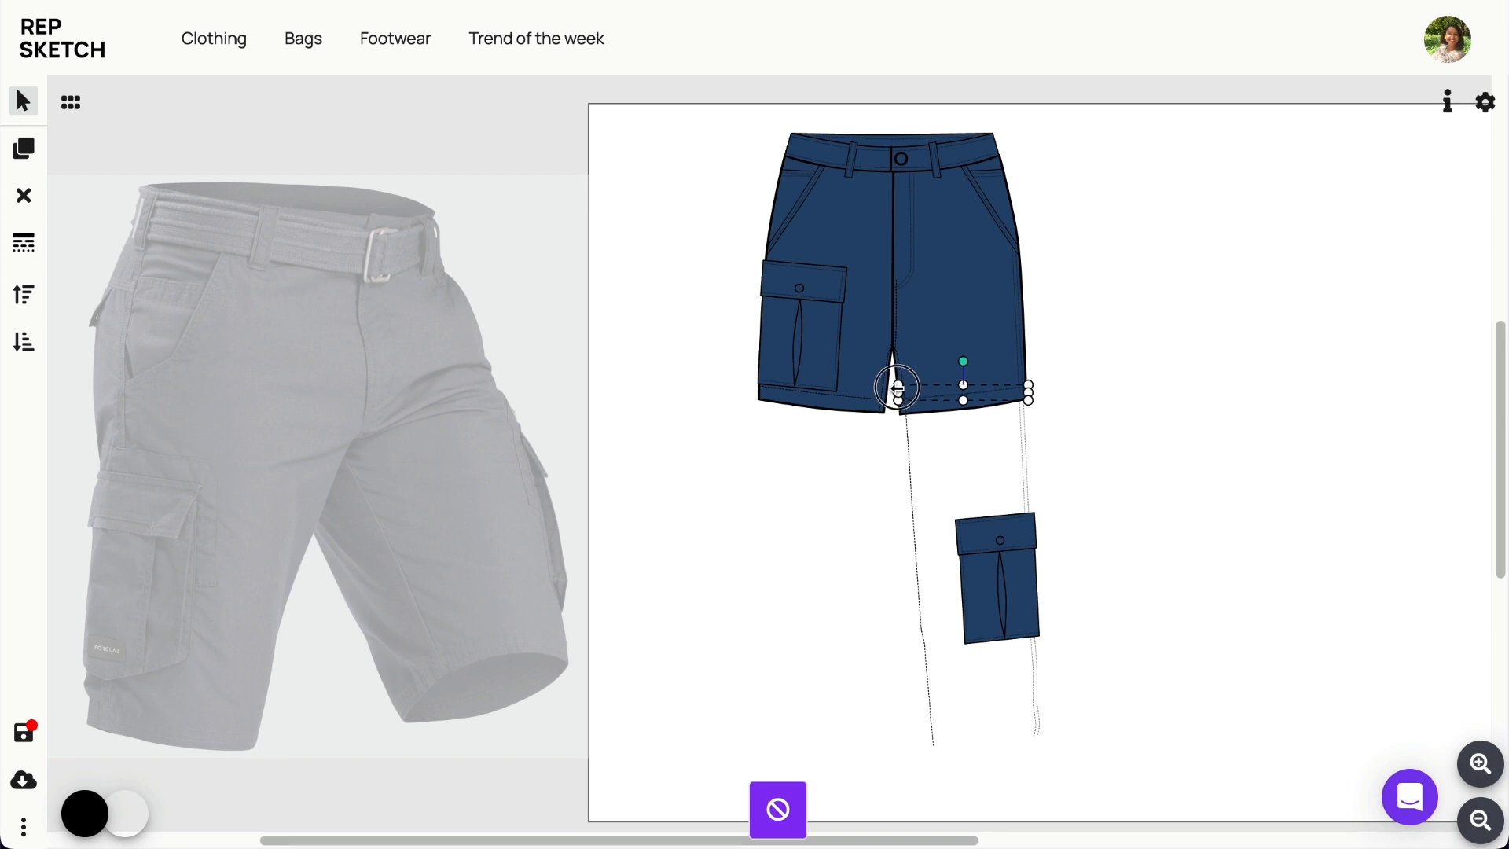
{"action": "left_click_drag", "start_coordinate": [1020, 597], "coordinate": [1007, 345]}
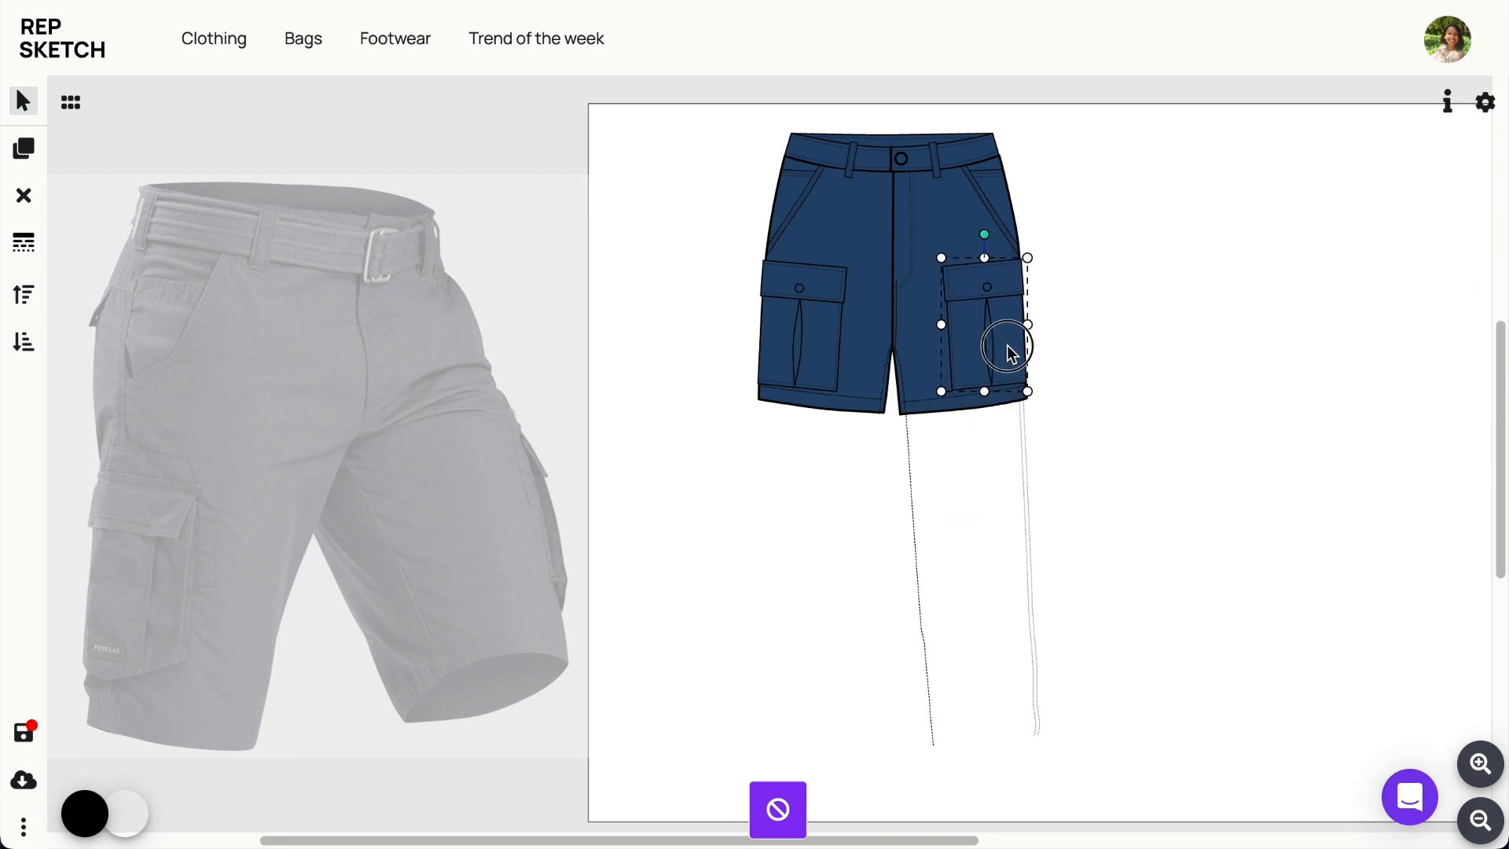
Step: Shorten the right inseam stitch line by removing its lower nodes and aligning its end with the new hem
{"action": "double_click", "coordinate": [921, 626]}
{"action": "left_click_drag", "start_coordinate": [902, 487], "coordinate": [967, 752]}
{"action": "left_click", "coordinate": [24, 237]}
{"action": "left_click", "coordinate": [910, 414]}
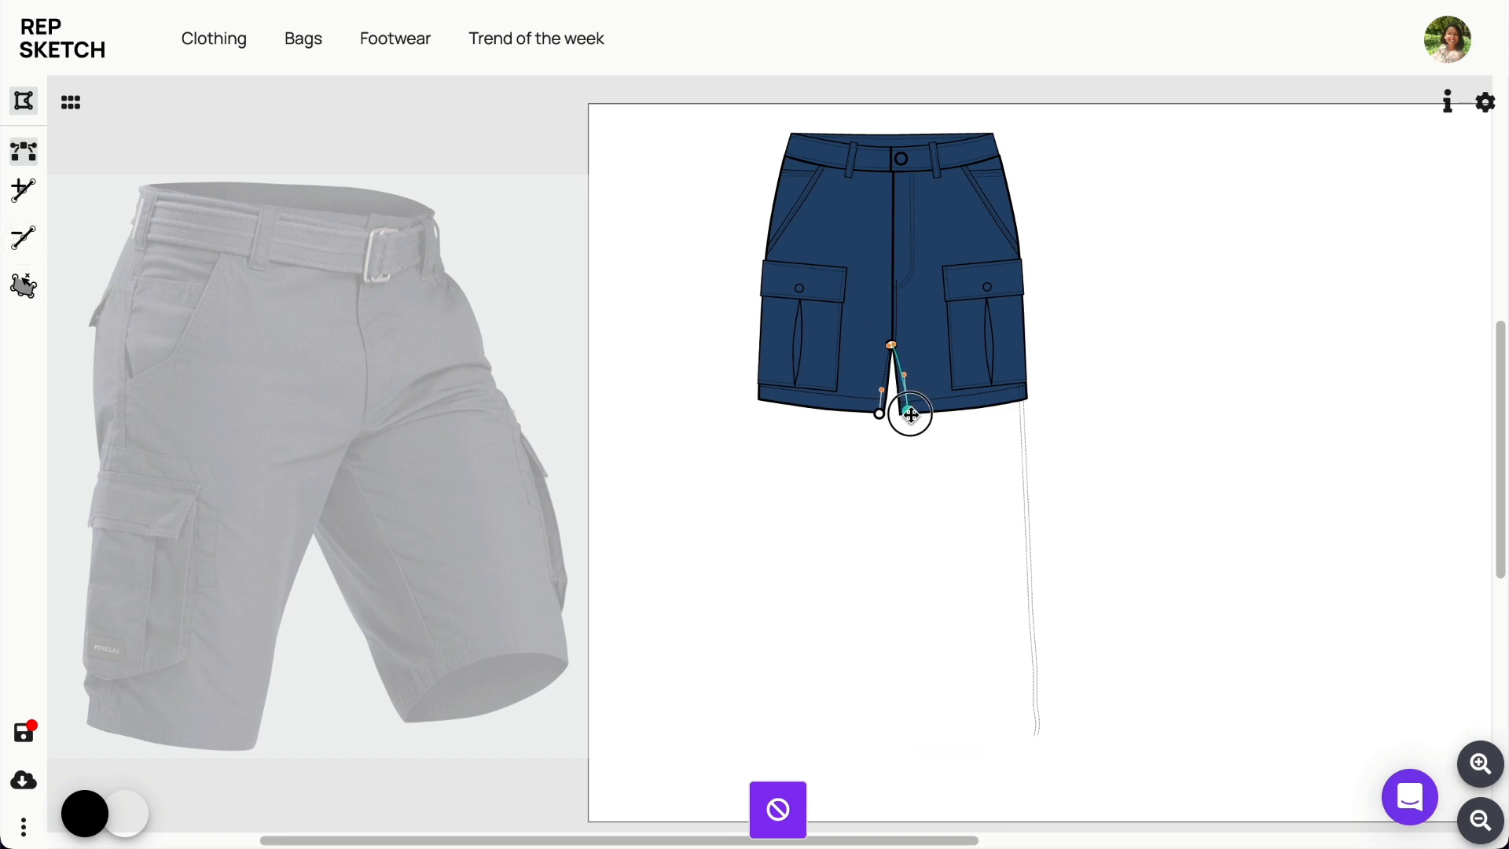
{"action": "left_click_drag", "start_coordinate": [910, 413], "coordinate": [909, 416]}
Step: Delete the side-seam stitch lines extending below the right leg and leave group editing
{"action": "left_click", "coordinate": [1031, 549]}
{"action": "left_click", "coordinate": [1028, 548]}
{"action": "key", "text": "Delete"}
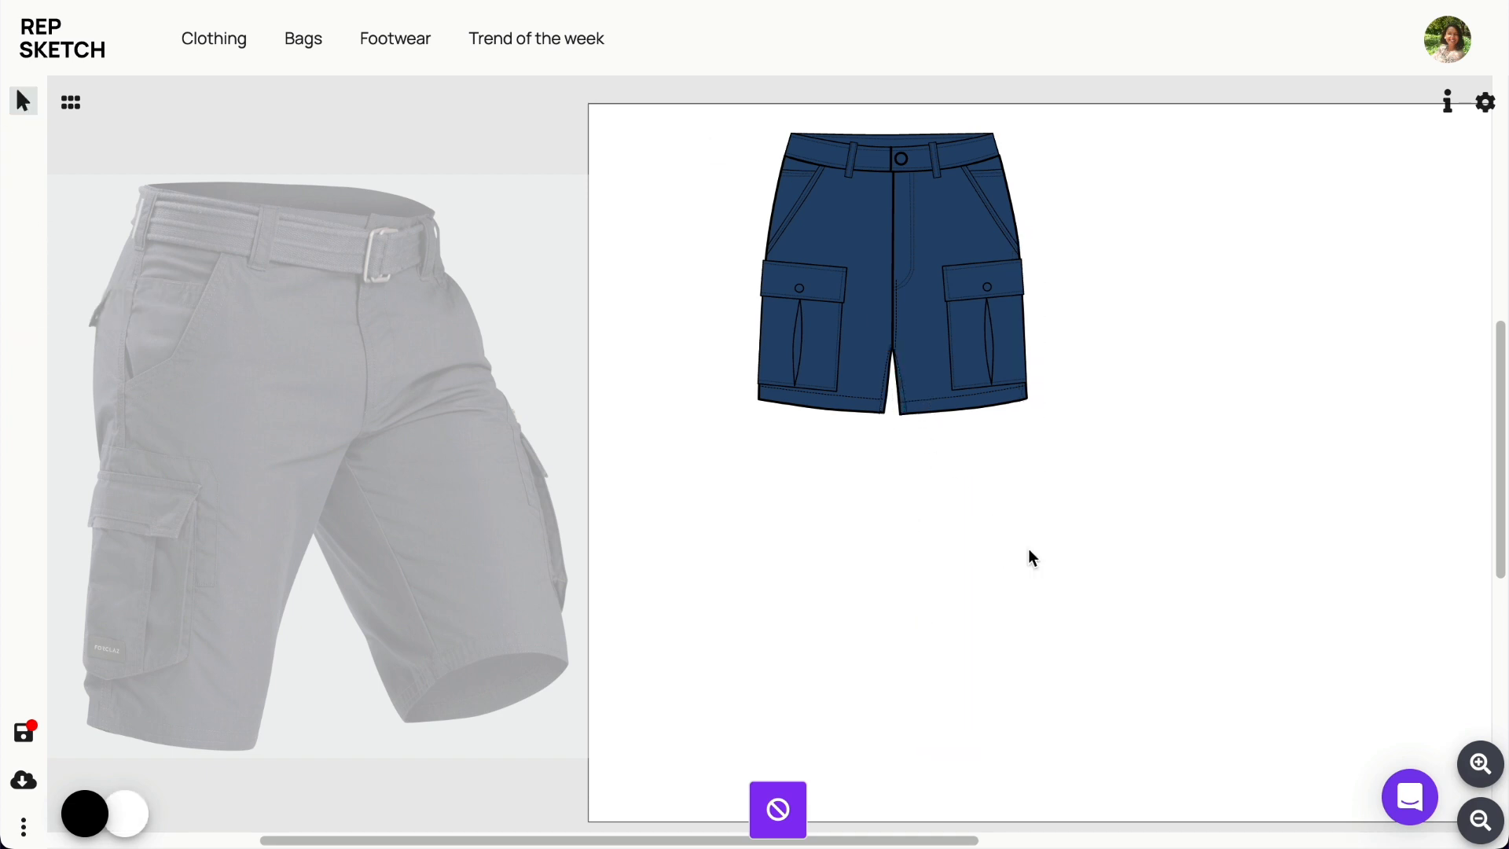
{"action": "left_click", "coordinate": [779, 814]}
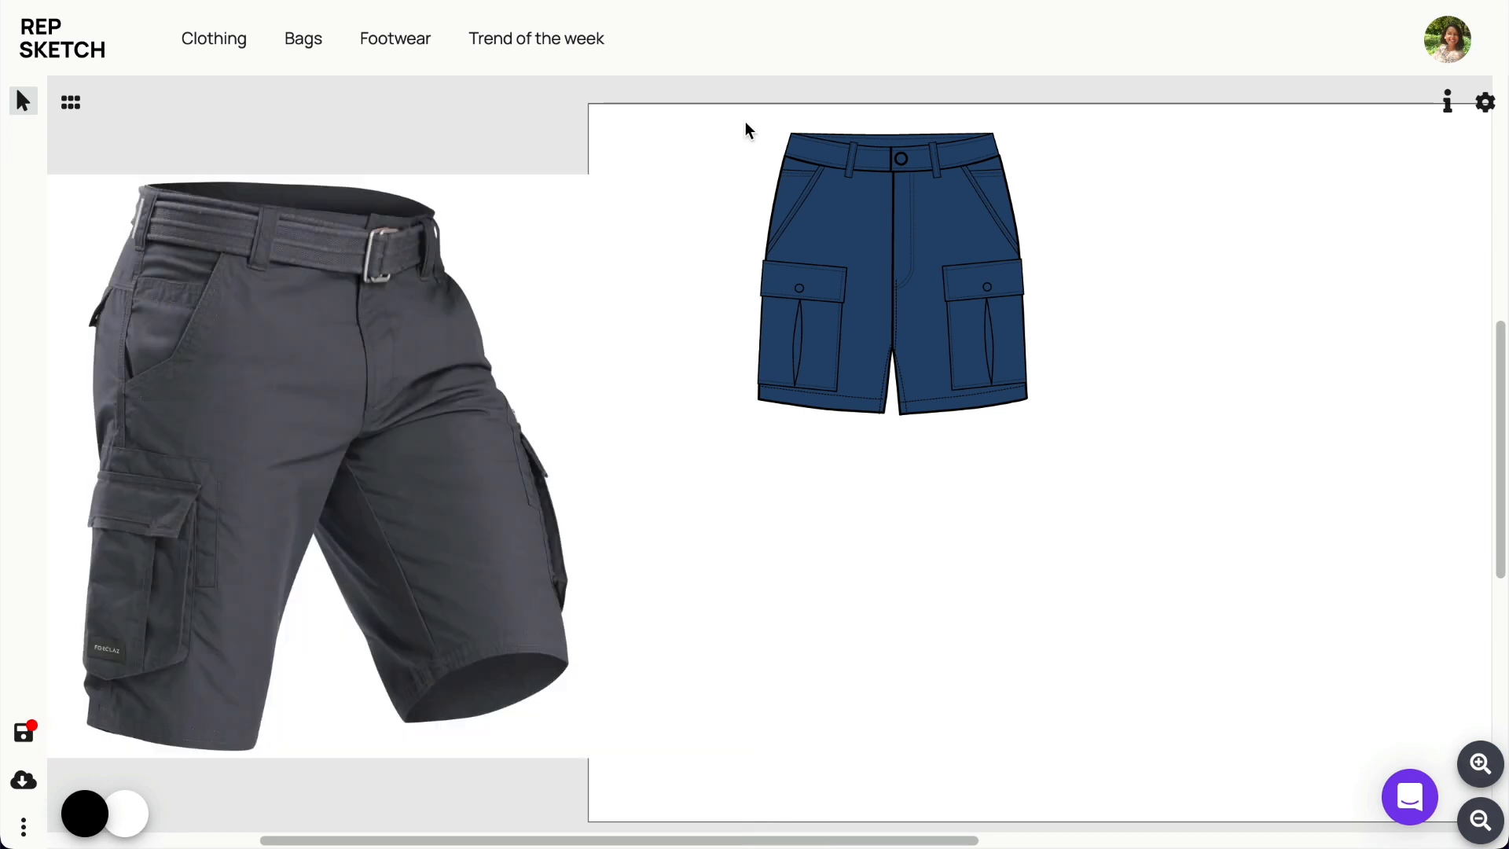
Step: Select the whole shorts sketch and enlarge it proportionally to fill most of the page height
{"action": "left_click_drag", "start_coordinate": [748, 128], "coordinate": [1028, 475]}
{"action": "left_click_drag", "start_coordinate": [1028, 418], "coordinate": [1289, 721]}
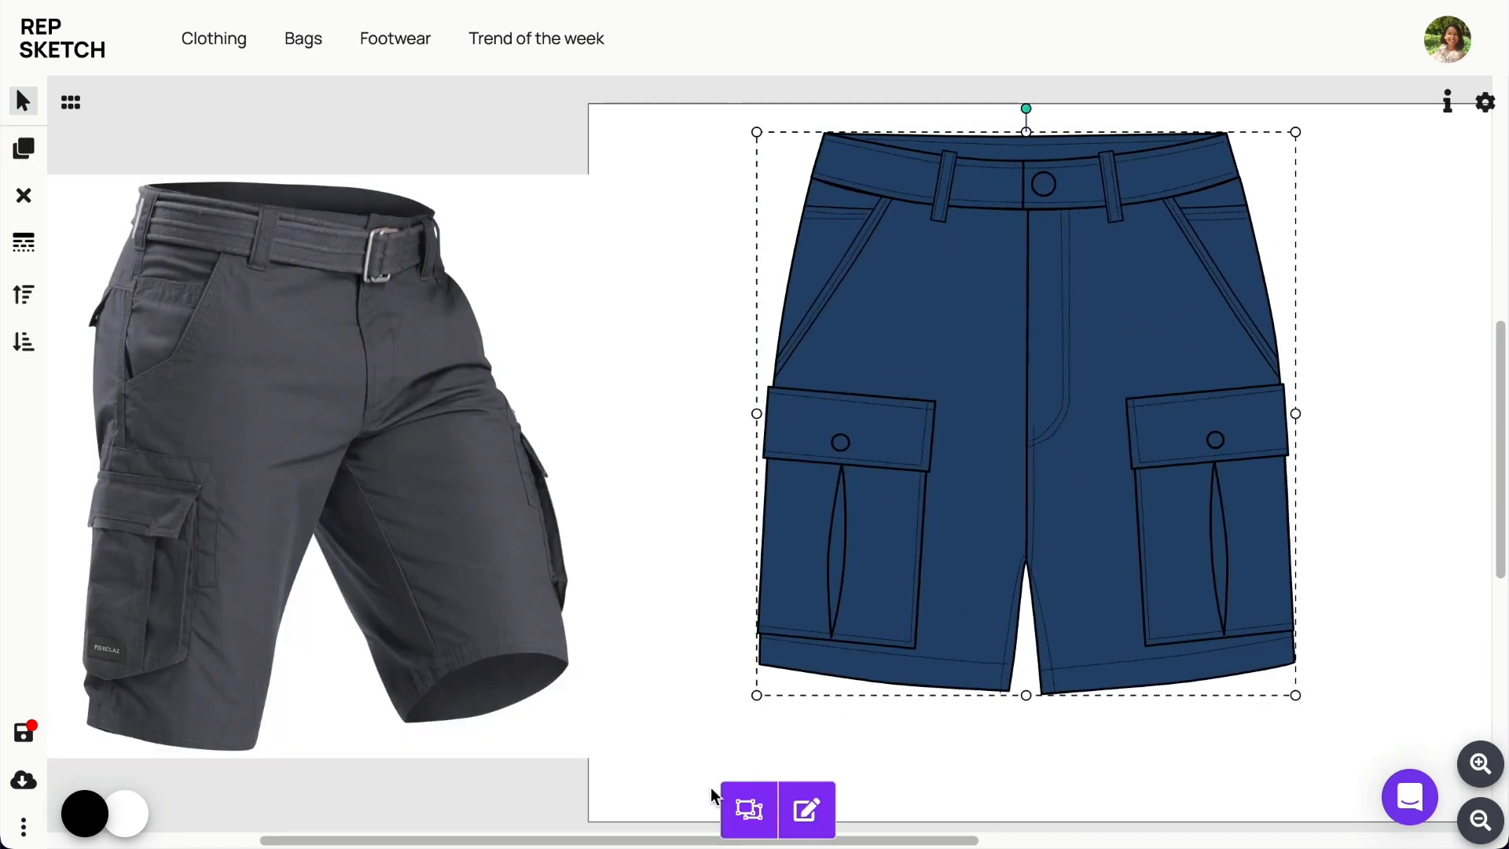
{"action": "left_click_drag", "start_coordinate": [710, 839], "coordinate": [839, 840]}
{"action": "left_click_drag", "start_coordinate": [590, 839], "coordinate": [477, 839]}
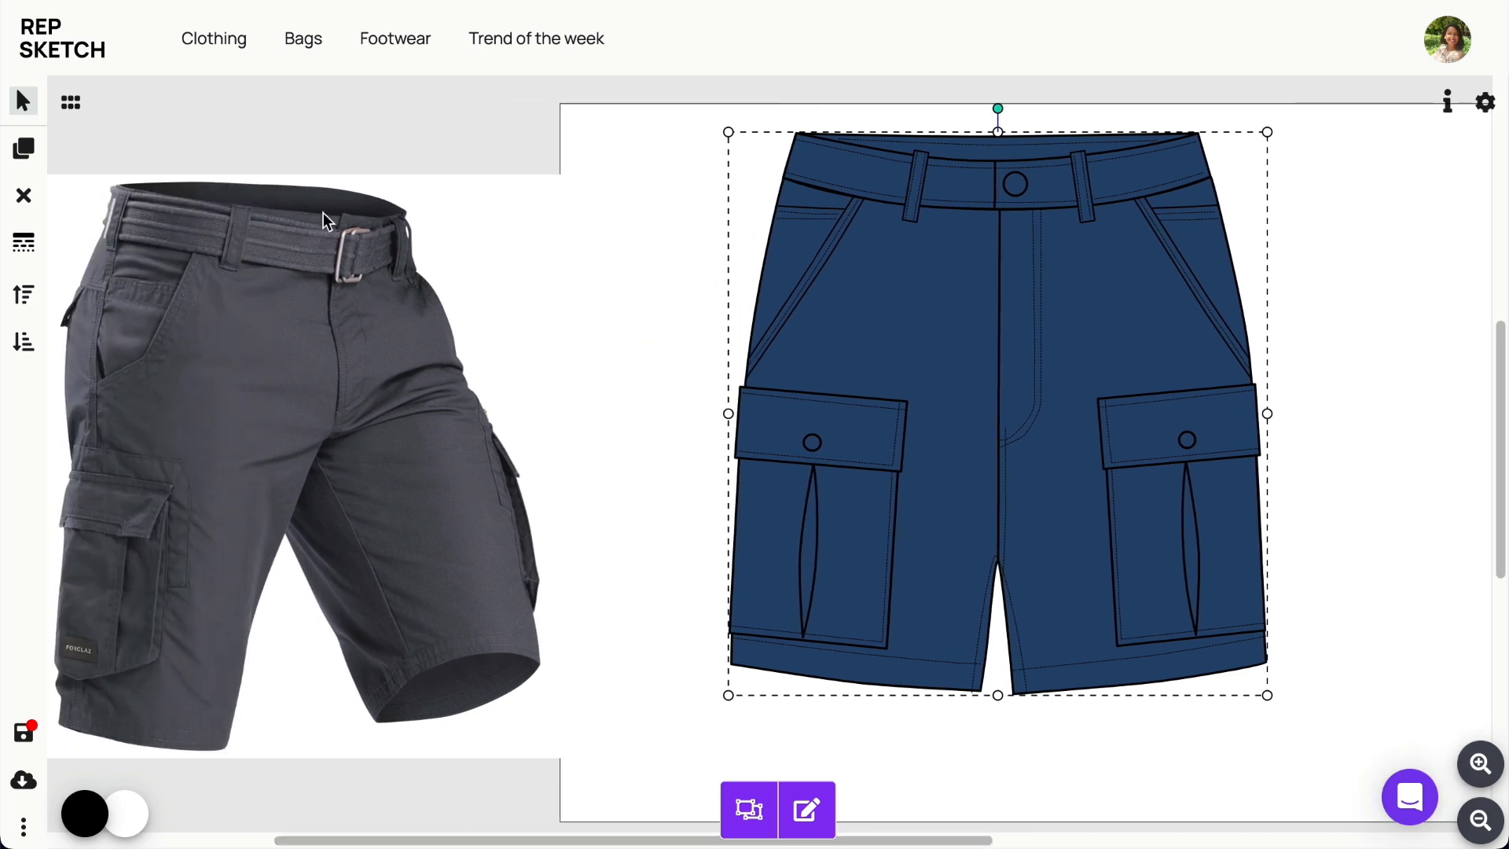
{"action": "left_click_drag", "start_coordinate": [616, 839], "coordinate": [771, 839]}
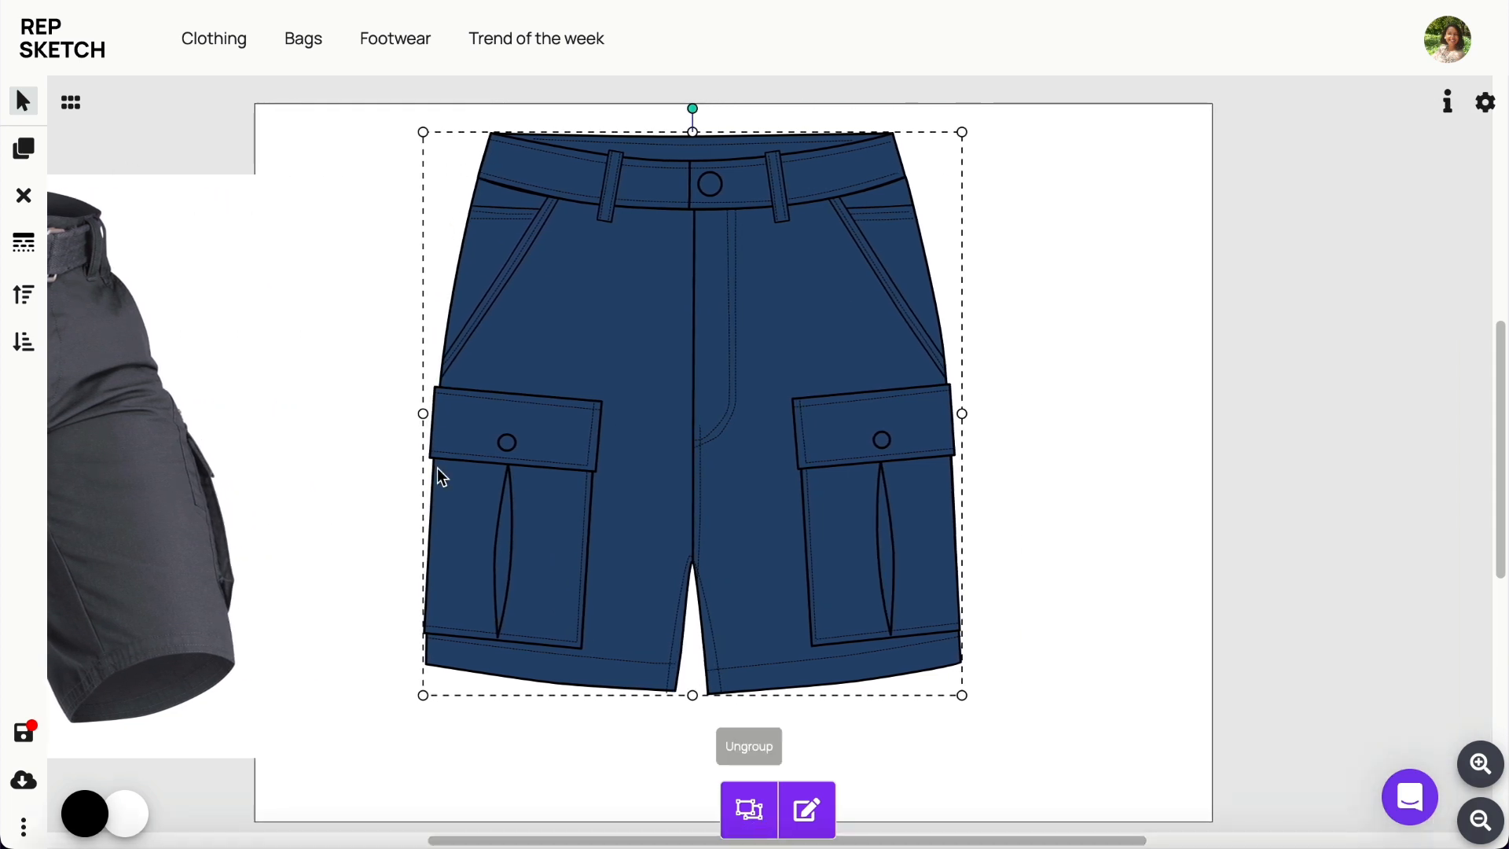
Step: Insert the waistband with a buckled belt from the Bottoms components and enlarge it beside the shorts
{"action": "left_click", "coordinate": [71, 102]}
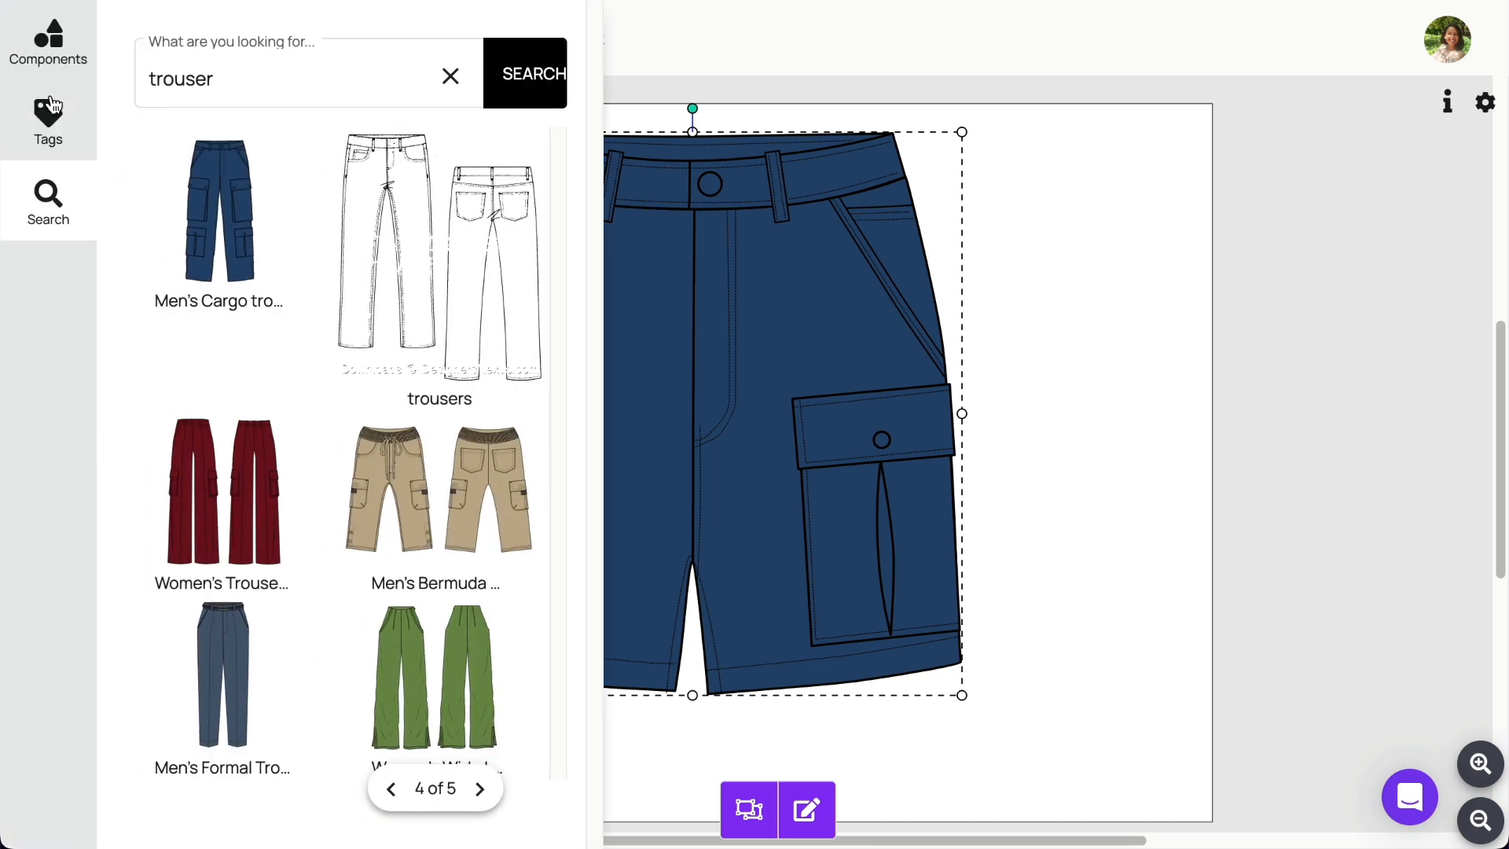
{"action": "left_click", "coordinate": [52, 24]}
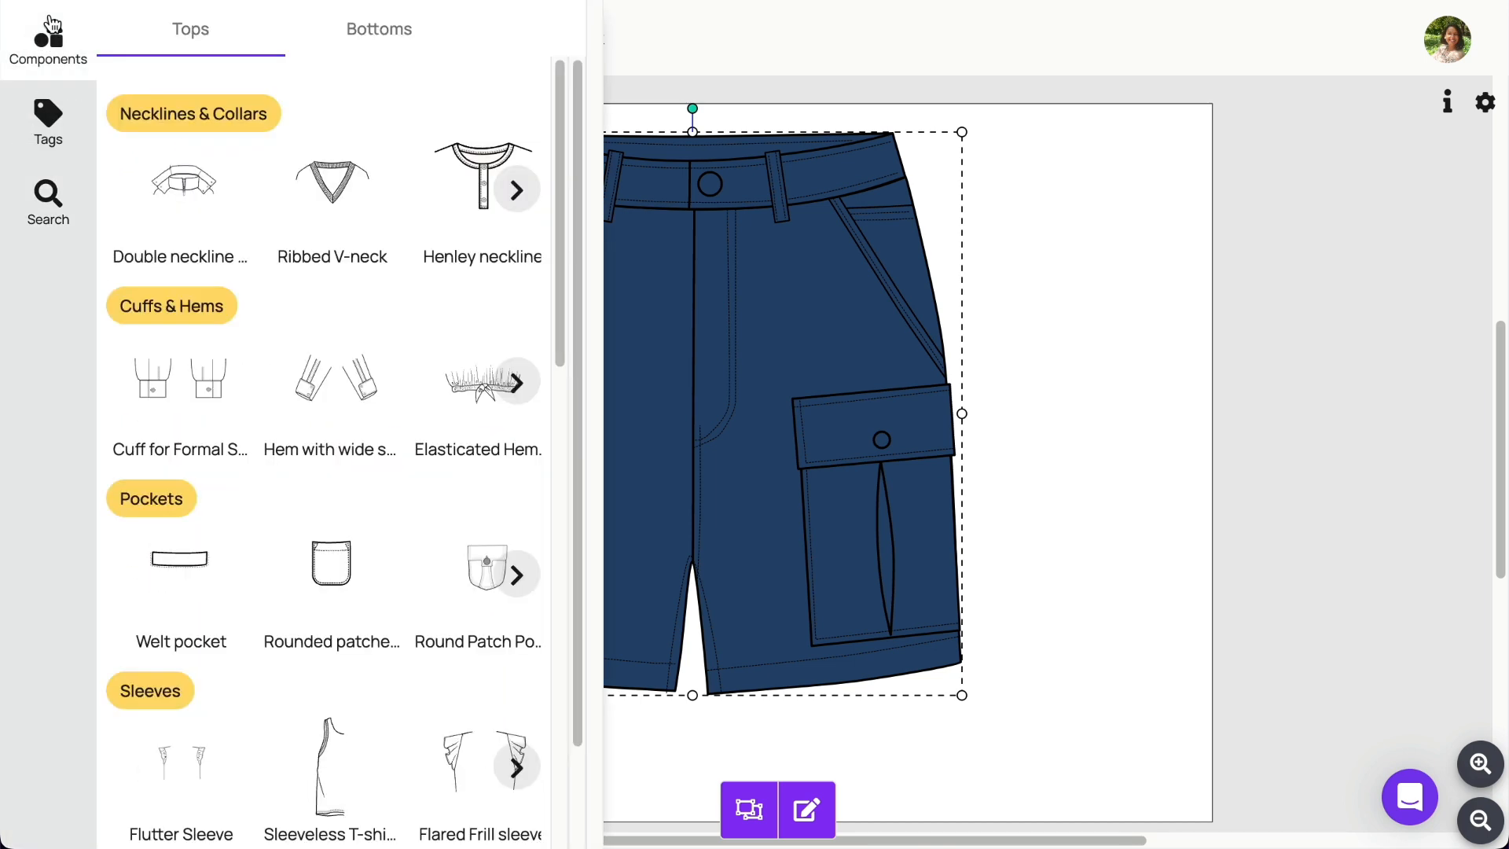
{"action": "left_click", "coordinate": [369, 30]}
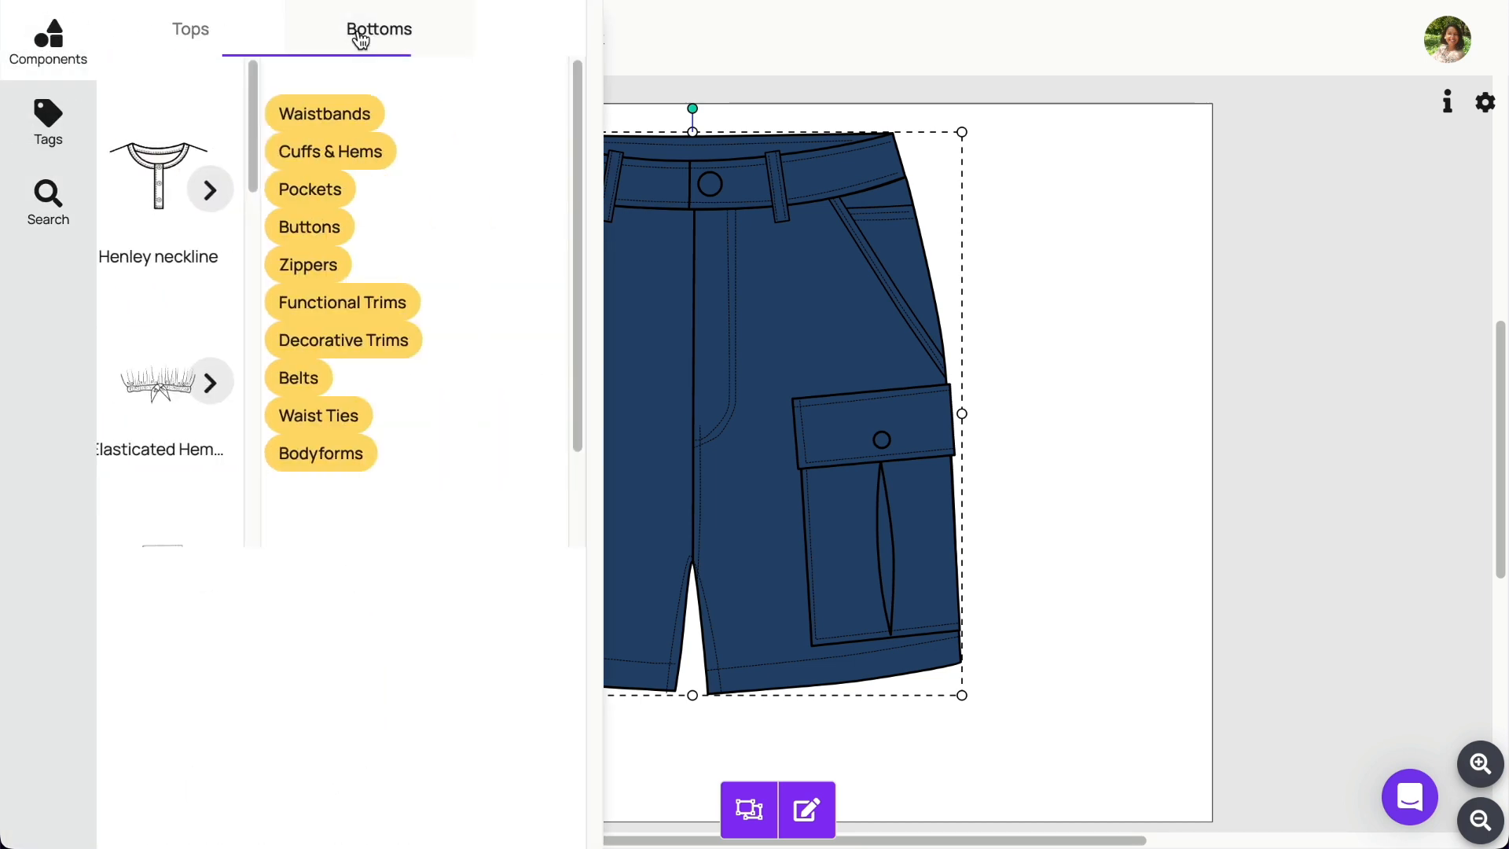
{"action": "left_click", "coordinate": [519, 189]}
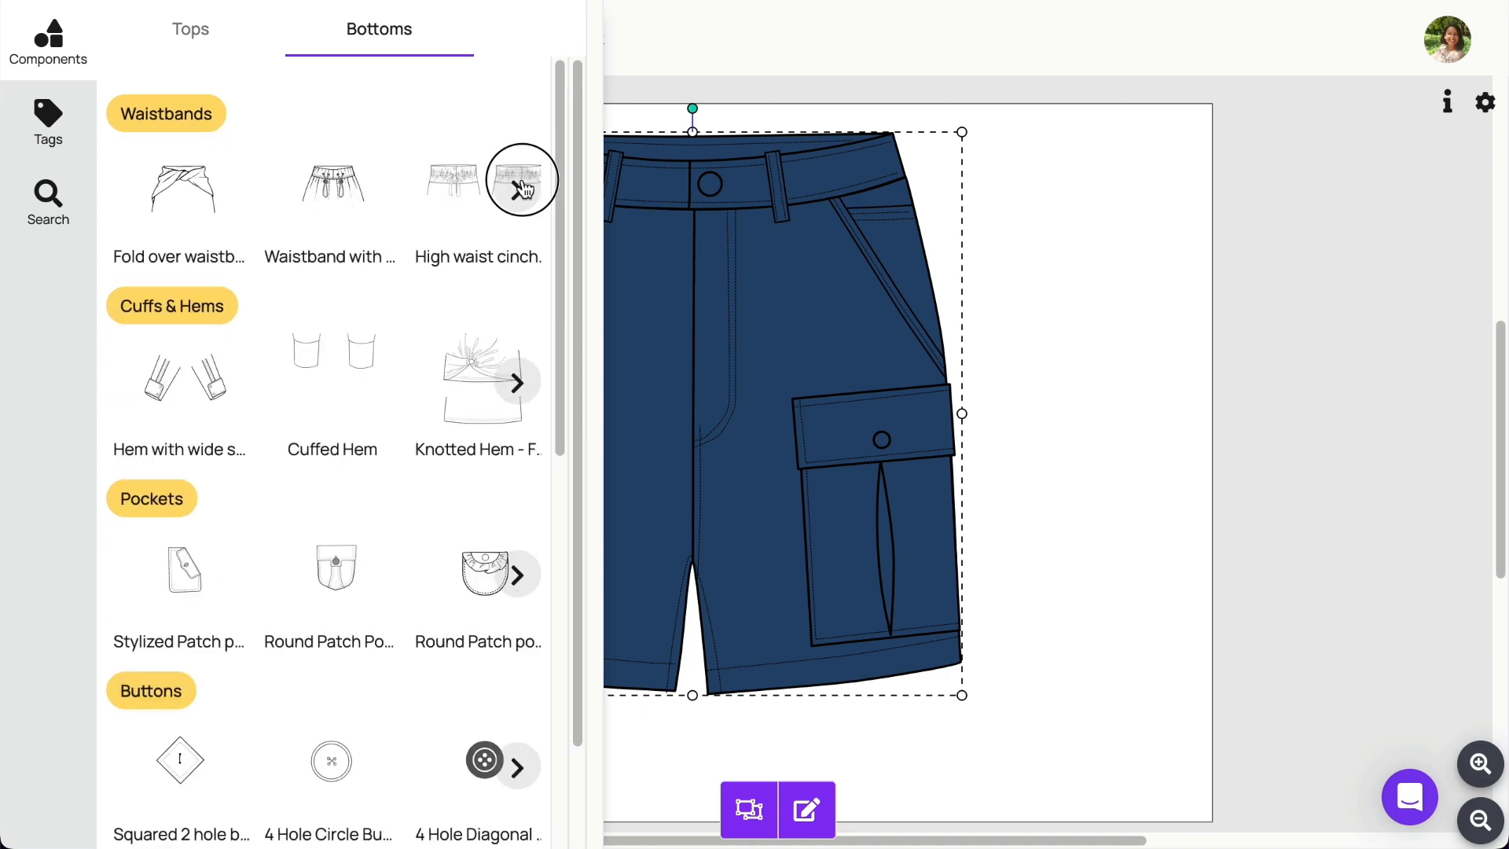
{"action": "left_click", "coordinate": [519, 189]}
{"action": "left_click", "coordinate": [519, 189]}
{"action": "left_click", "coordinate": [518, 189]}
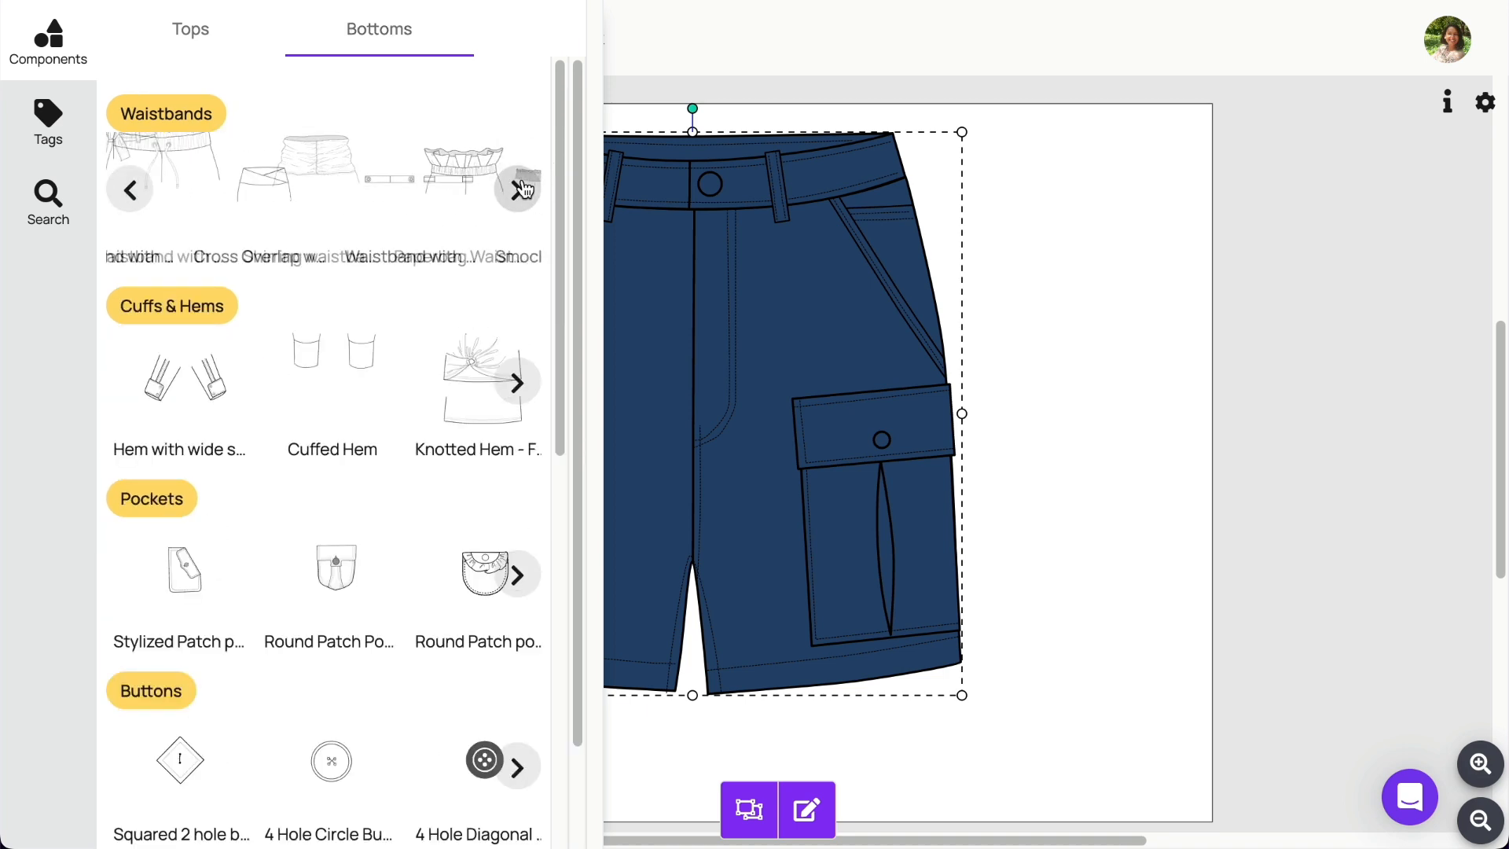
{"action": "left_click", "coordinate": [519, 189]}
{"action": "left_click", "coordinate": [518, 190]}
{"action": "left_click", "coordinate": [519, 189]}
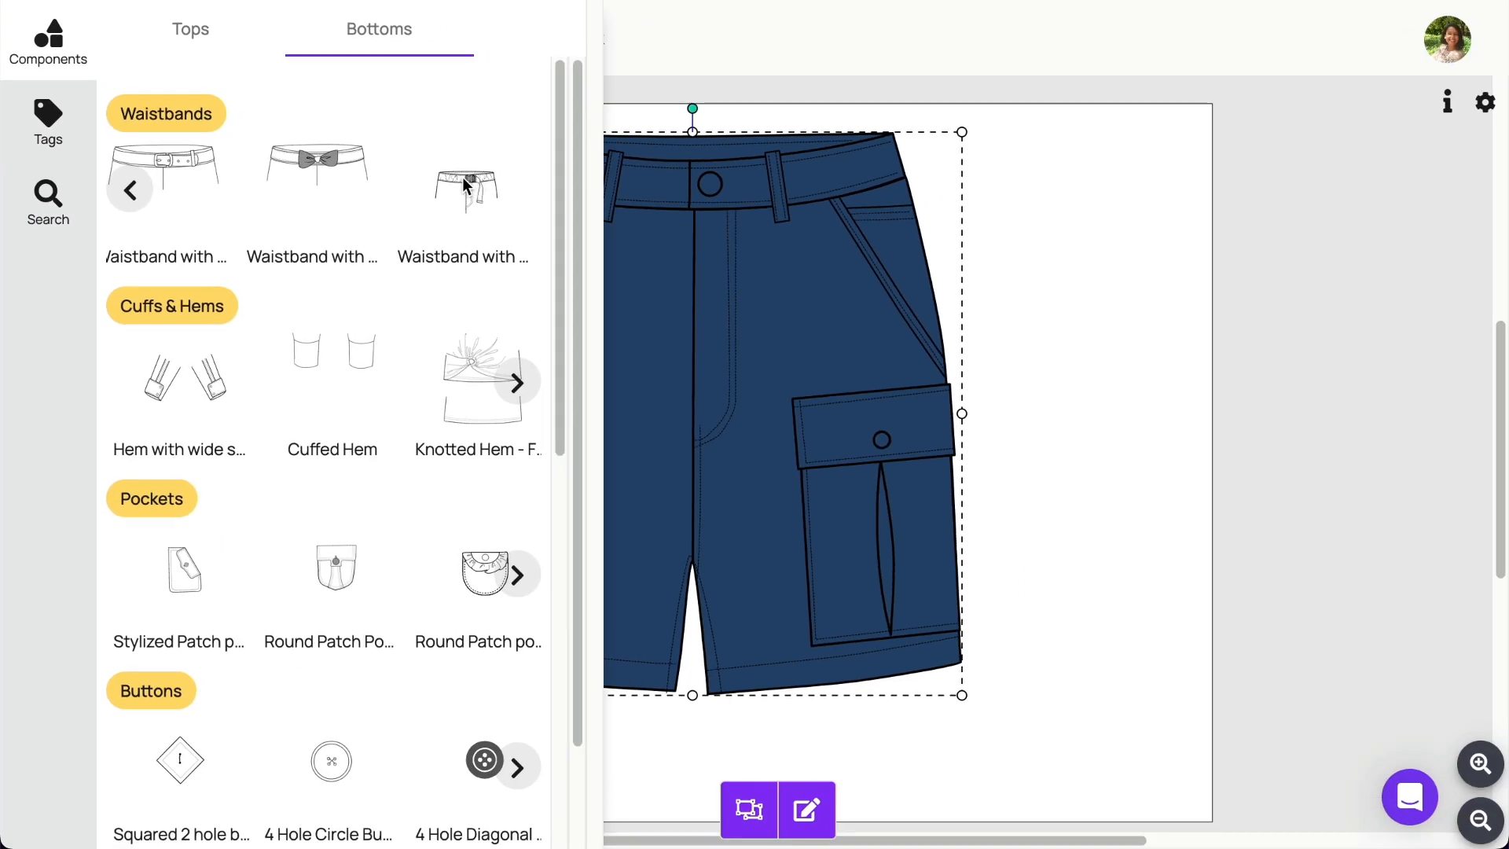
{"action": "left_click_drag", "start_coordinate": [686, 256], "coordinate": [1290, 343]}
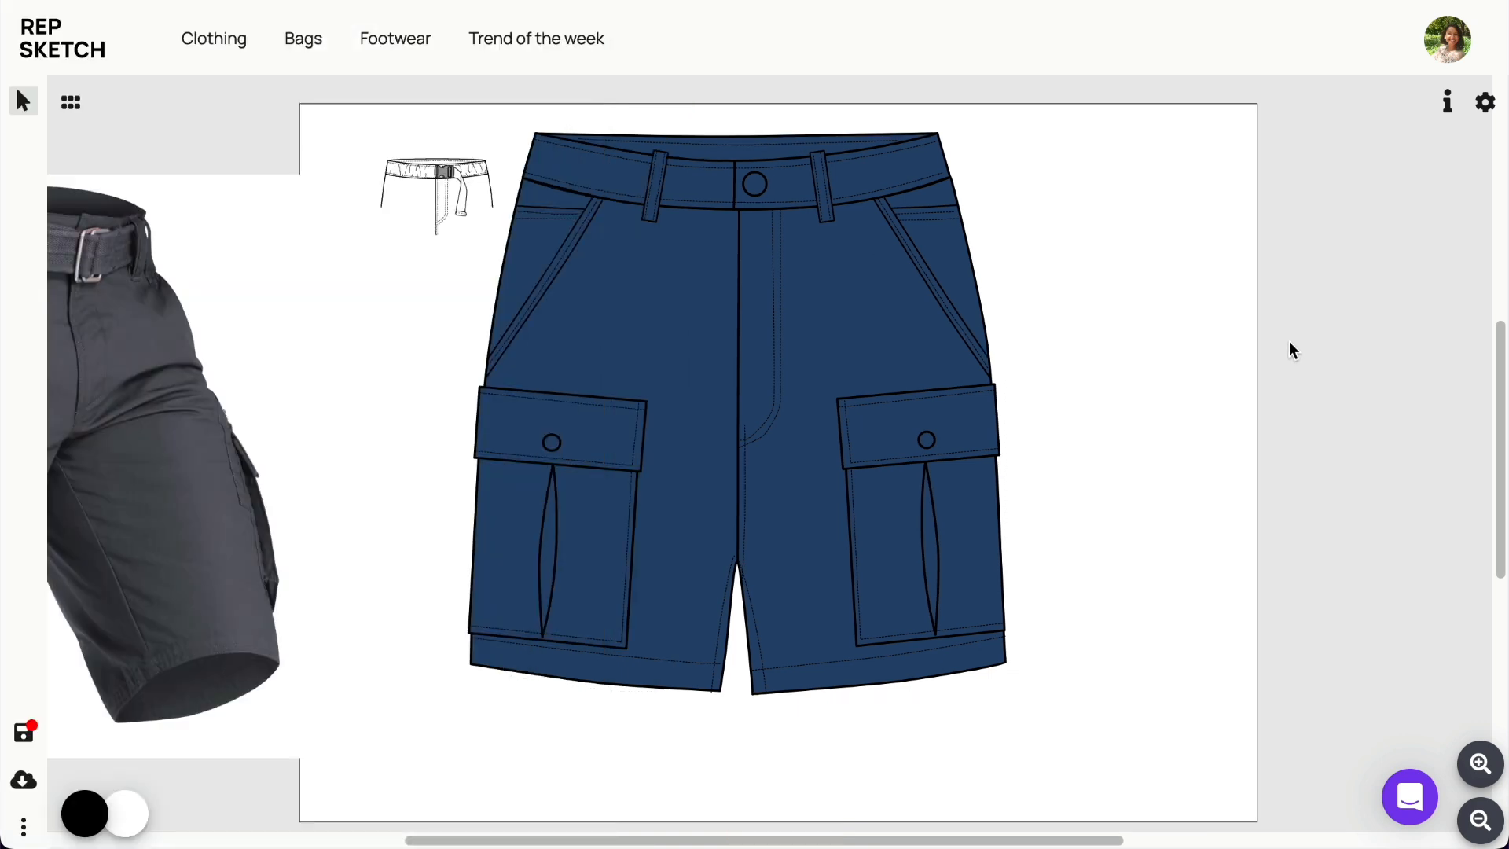
{"action": "mouse_move", "coordinate": [463, 180]}
{"action": "left_mouse_down"}
{"action": "mouse_move", "coordinate": [1172, 358]}
{"action": "mouse_move", "coordinate": [1226, 408]}
{"action": "mouse_move", "coordinate": [893, 697]}
{"action": "mouse_move", "coordinate": [786, 731]}
{"action": "left_mouse_up"}
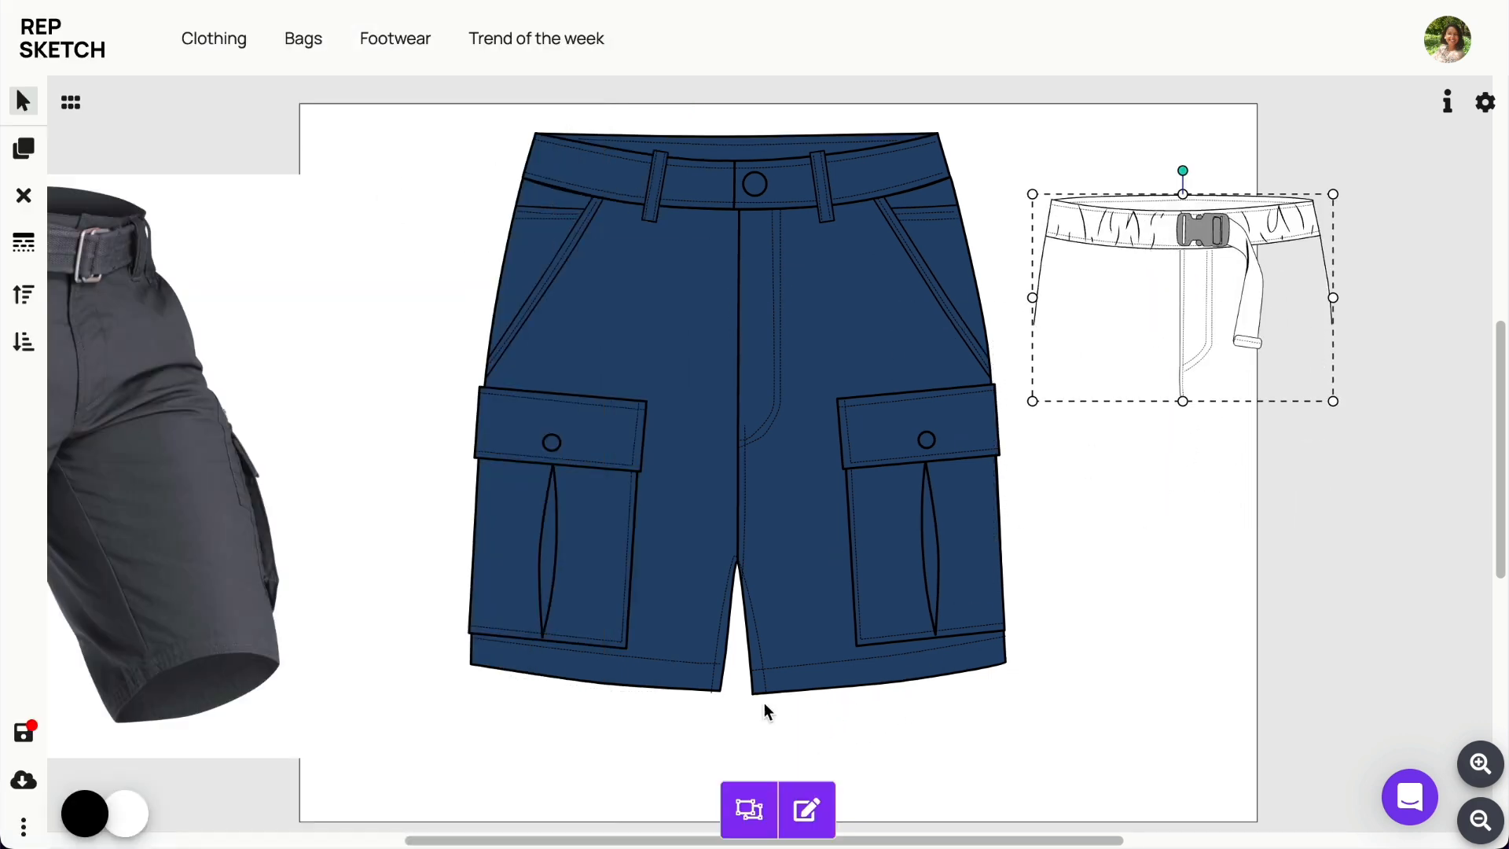
Step: Ungroup the inserted waistband and delete its side-seam and fly lines, keeping only the belted band
{"action": "left_click", "coordinate": [767, 817]}
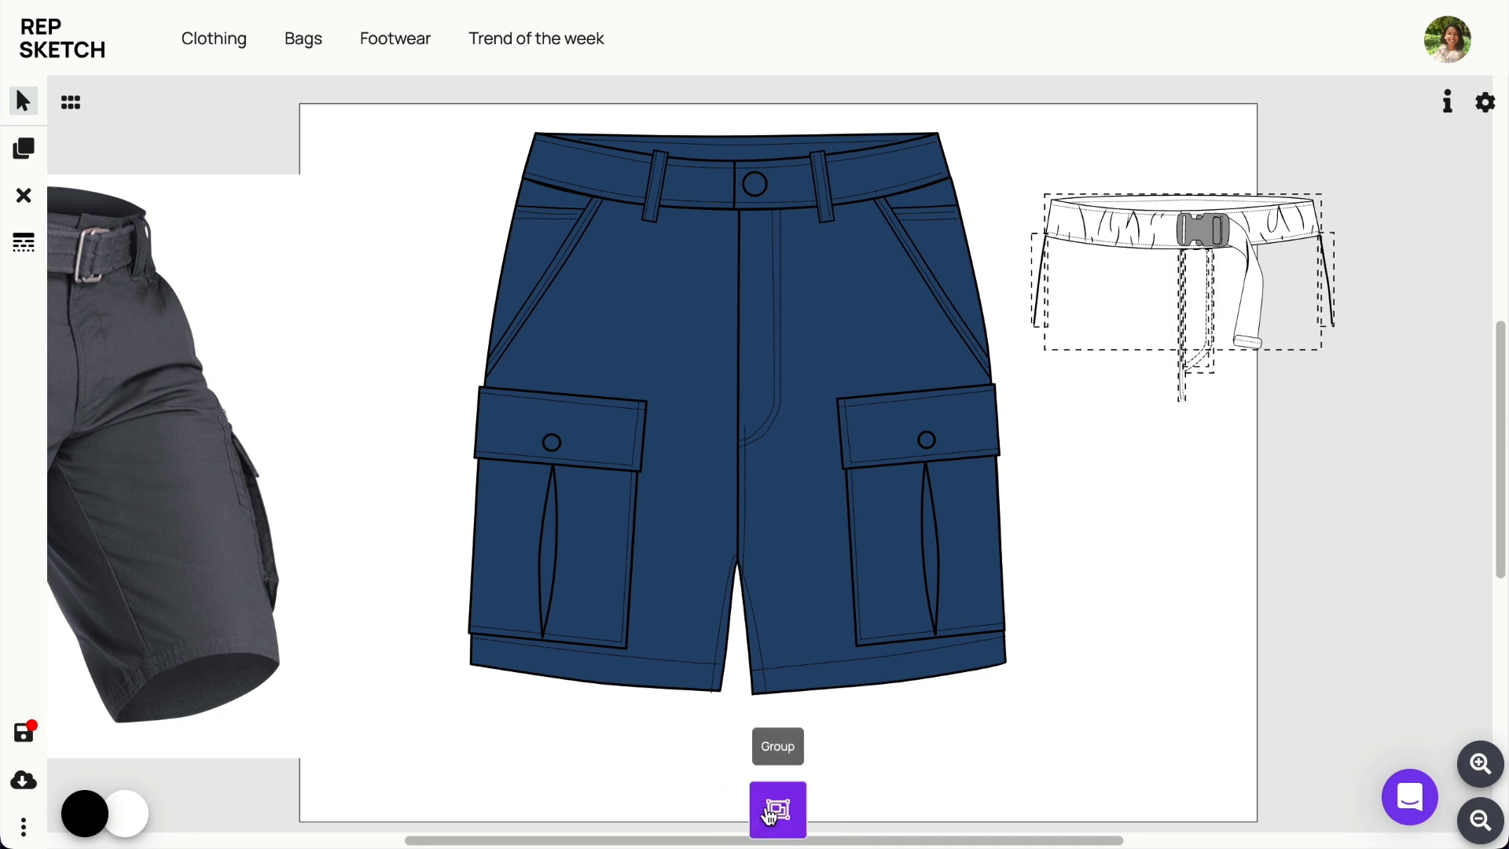
{"action": "left_click", "coordinate": [1260, 472]}
{"action": "left_click_drag", "start_coordinate": [1019, 297], "coordinate": [1339, 284]}
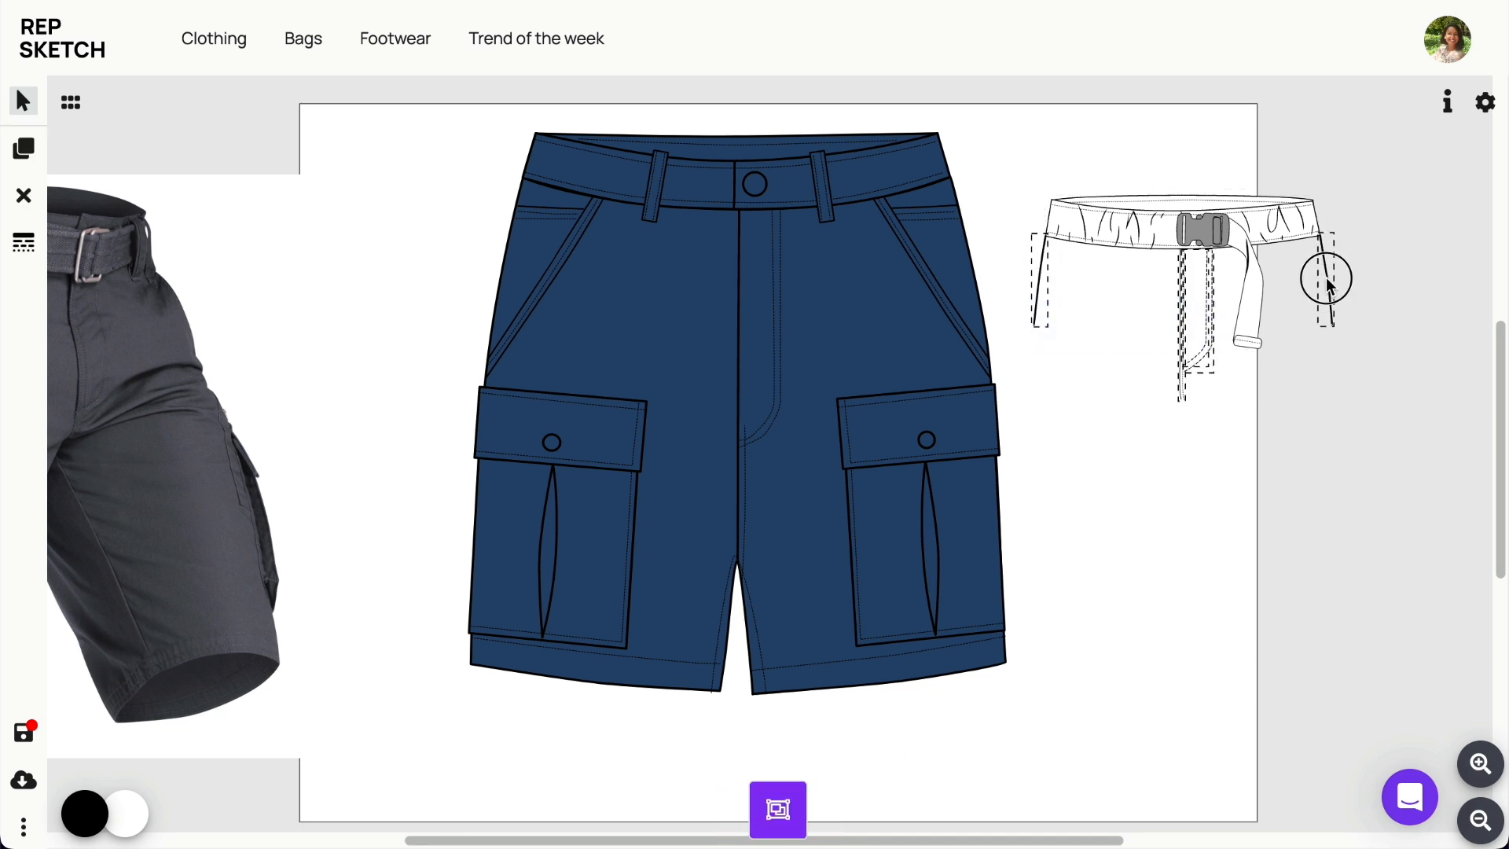
{"action": "left_click", "coordinate": [24, 195]}
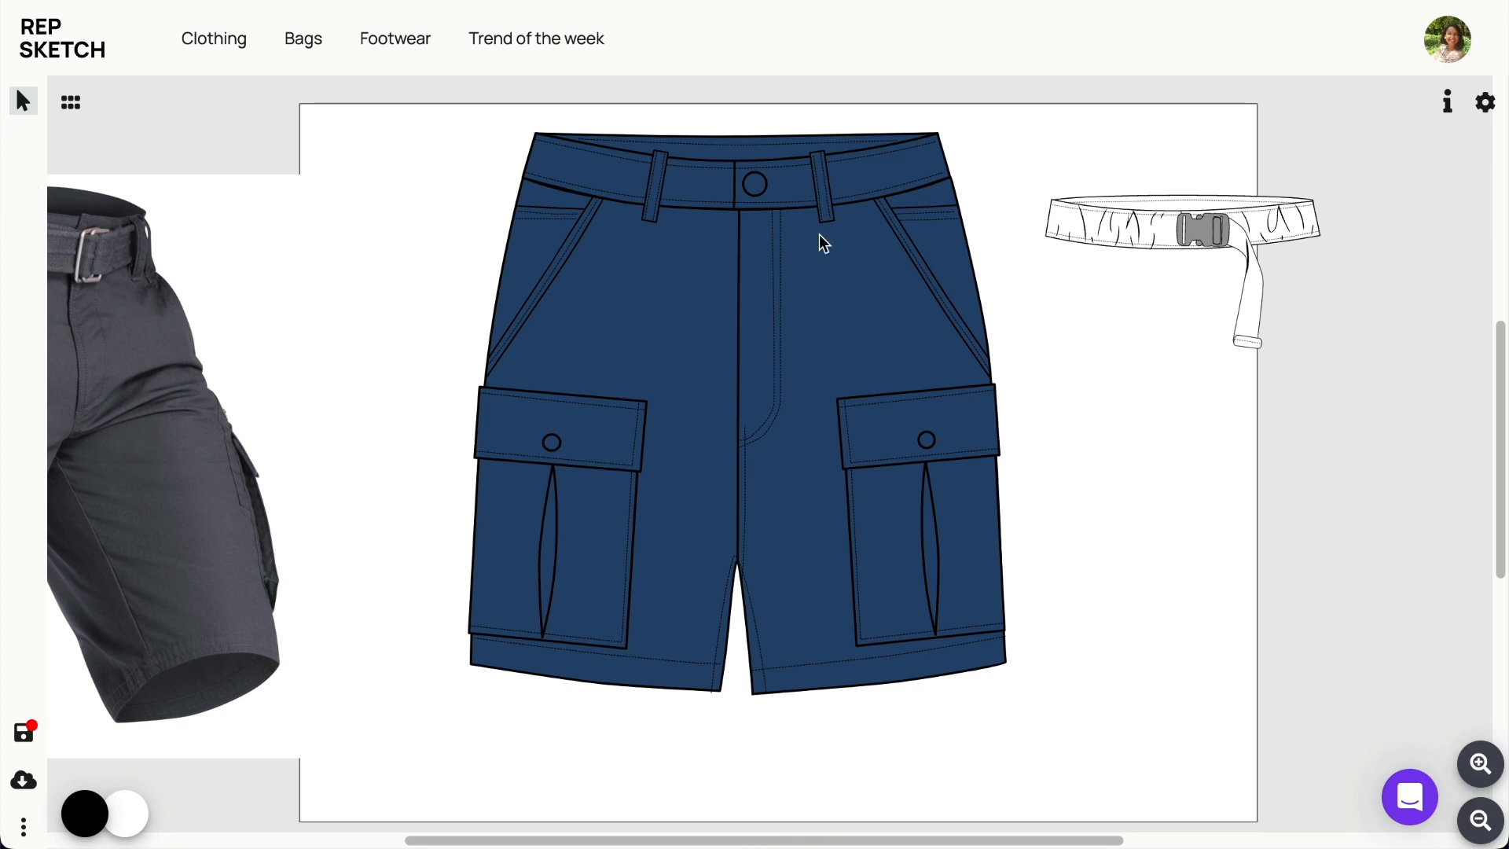
Step: Ungroup the shorts and delete their original waistband pieces, button and centre line, keeping the two belt loops
{"action": "left_click", "coordinate": [1194, 232]}
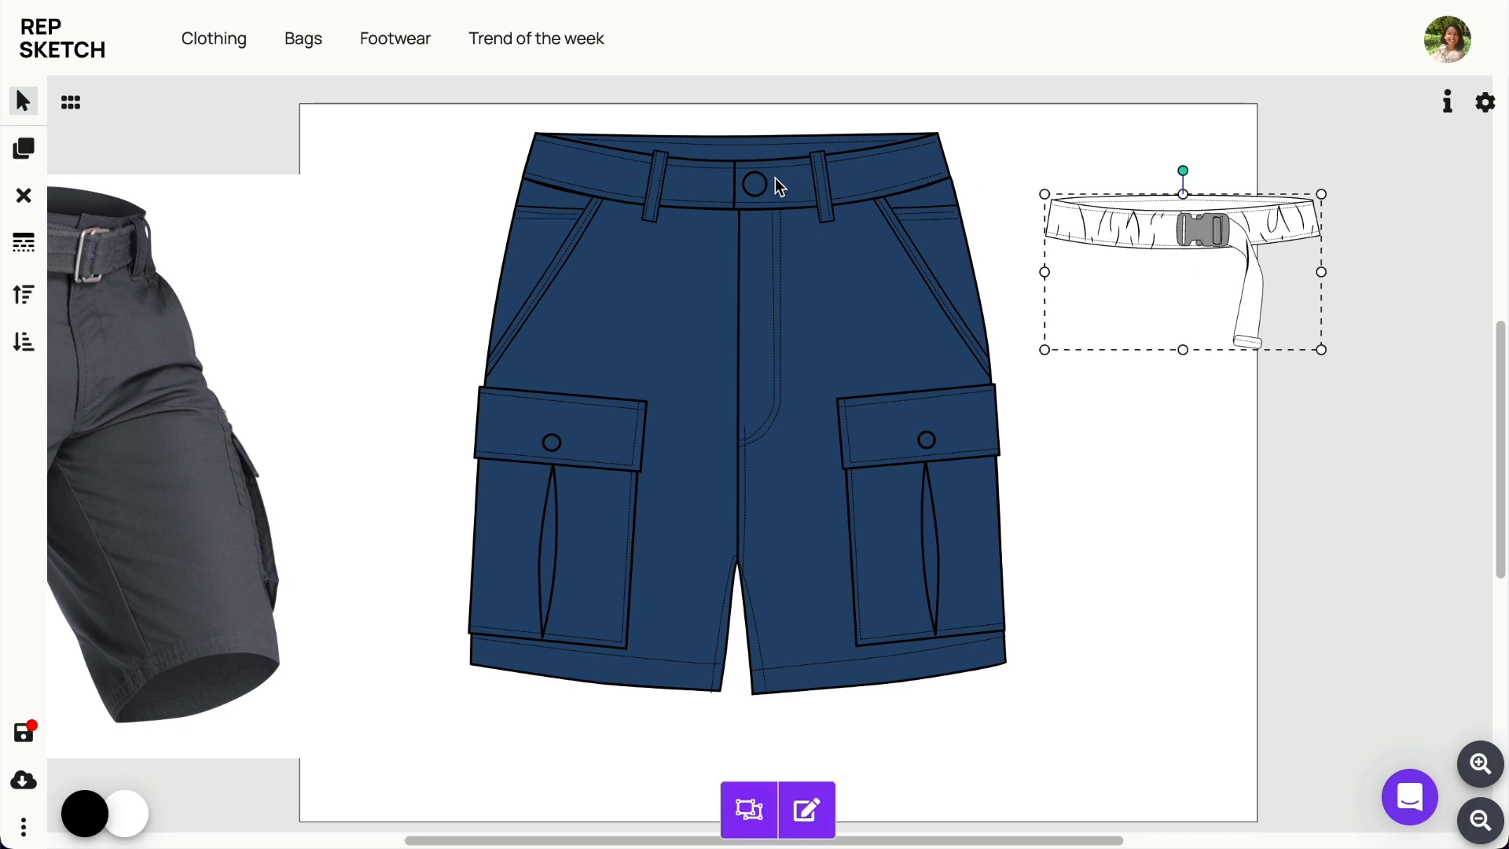
{"action": "left_click", "coordinate": [885, 171]}
{"action": "left_click", "coordinate": [745, 813]}
{"action": "left_click", "coordinate": [1152, 600]}
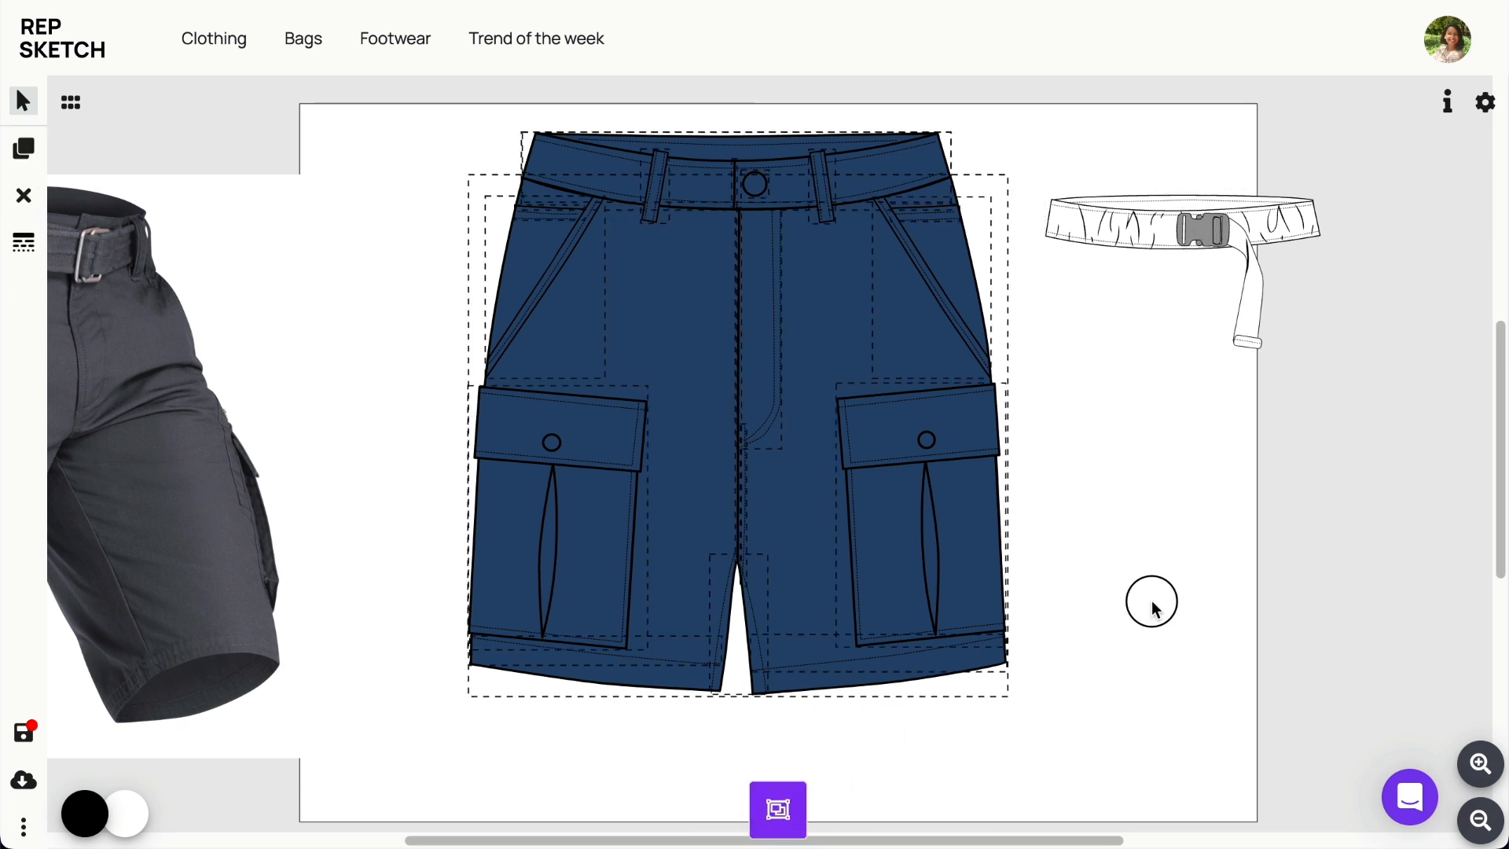
{"action": "left_click", "coordinate": [870, 177]}
{"action": "left_click", "coordinate": [23, 203]}
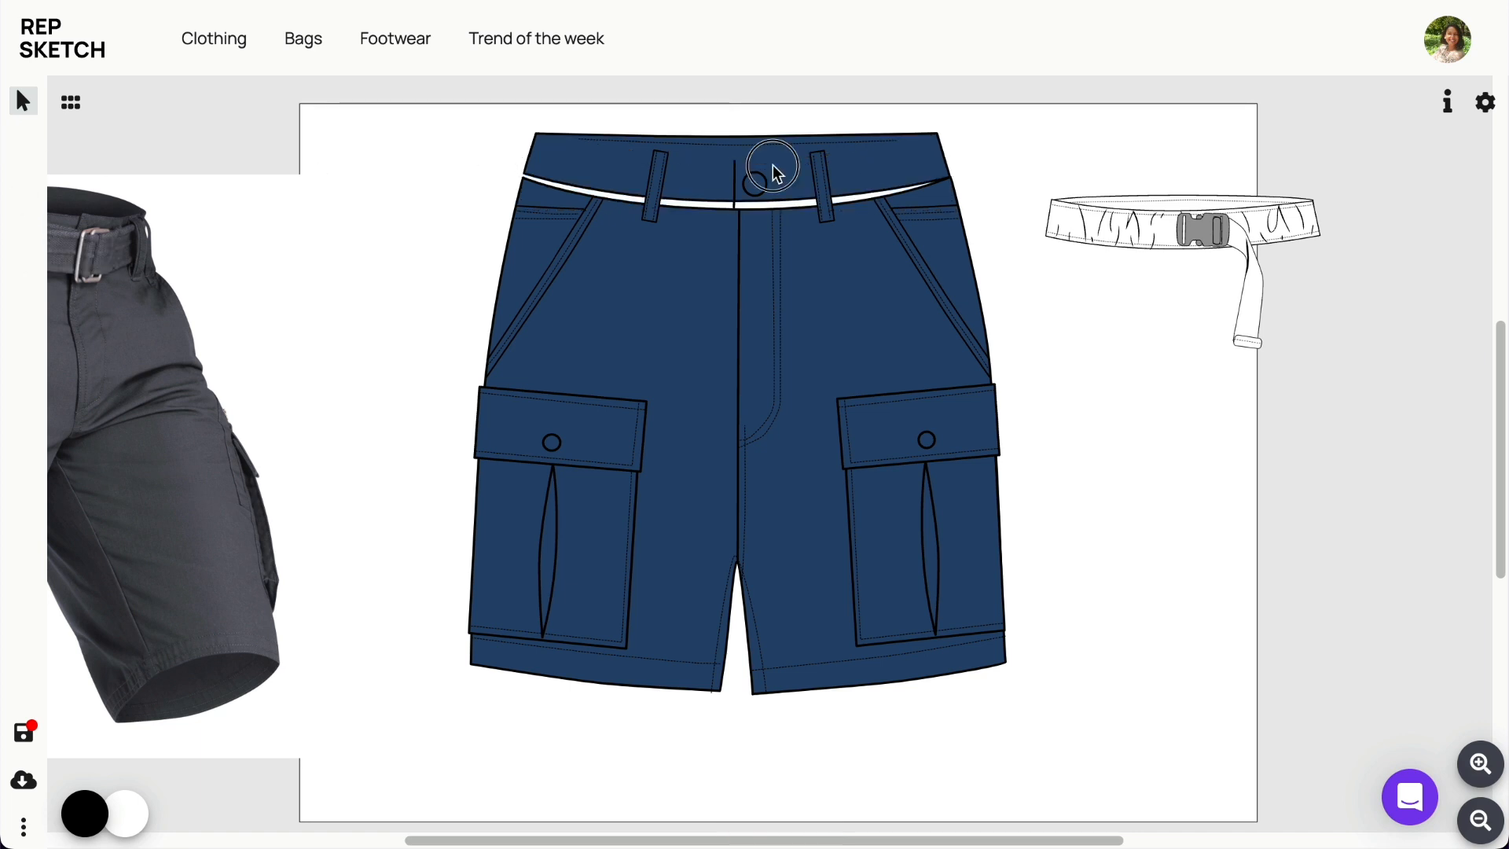
{"action": "left_click", "coordinate": [735, 182]}
{"action": "left_click", "coordinate": [738, 188]}
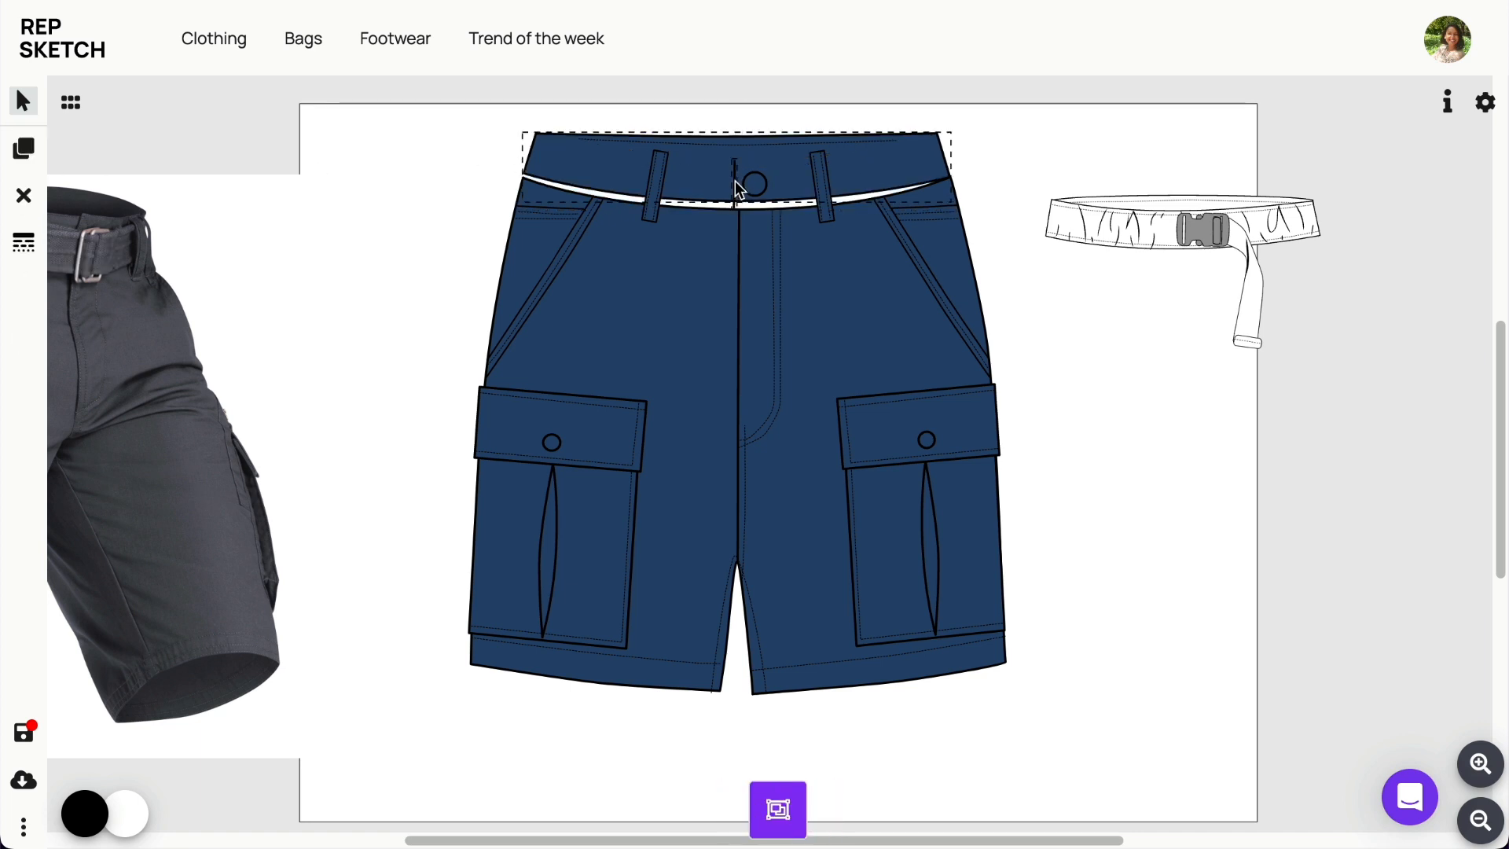
{"action": "left_click", "coordinate": [23, 199]}
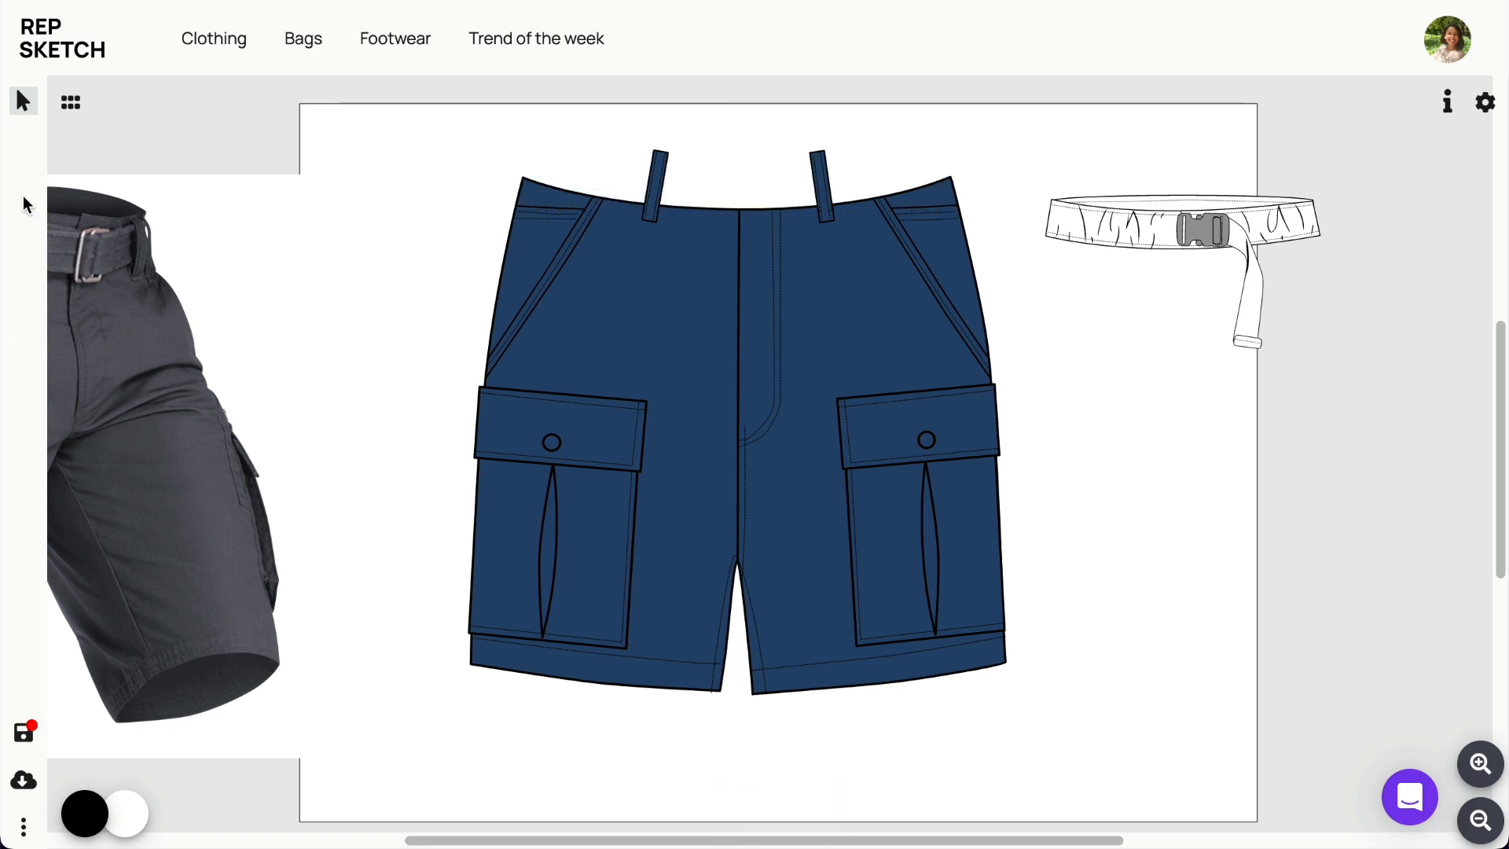
Step: Move the belted waistband onto the top of the shorts and scale it to span the full waist
{"action": "left_click", "coordinate": [1272, 225]}
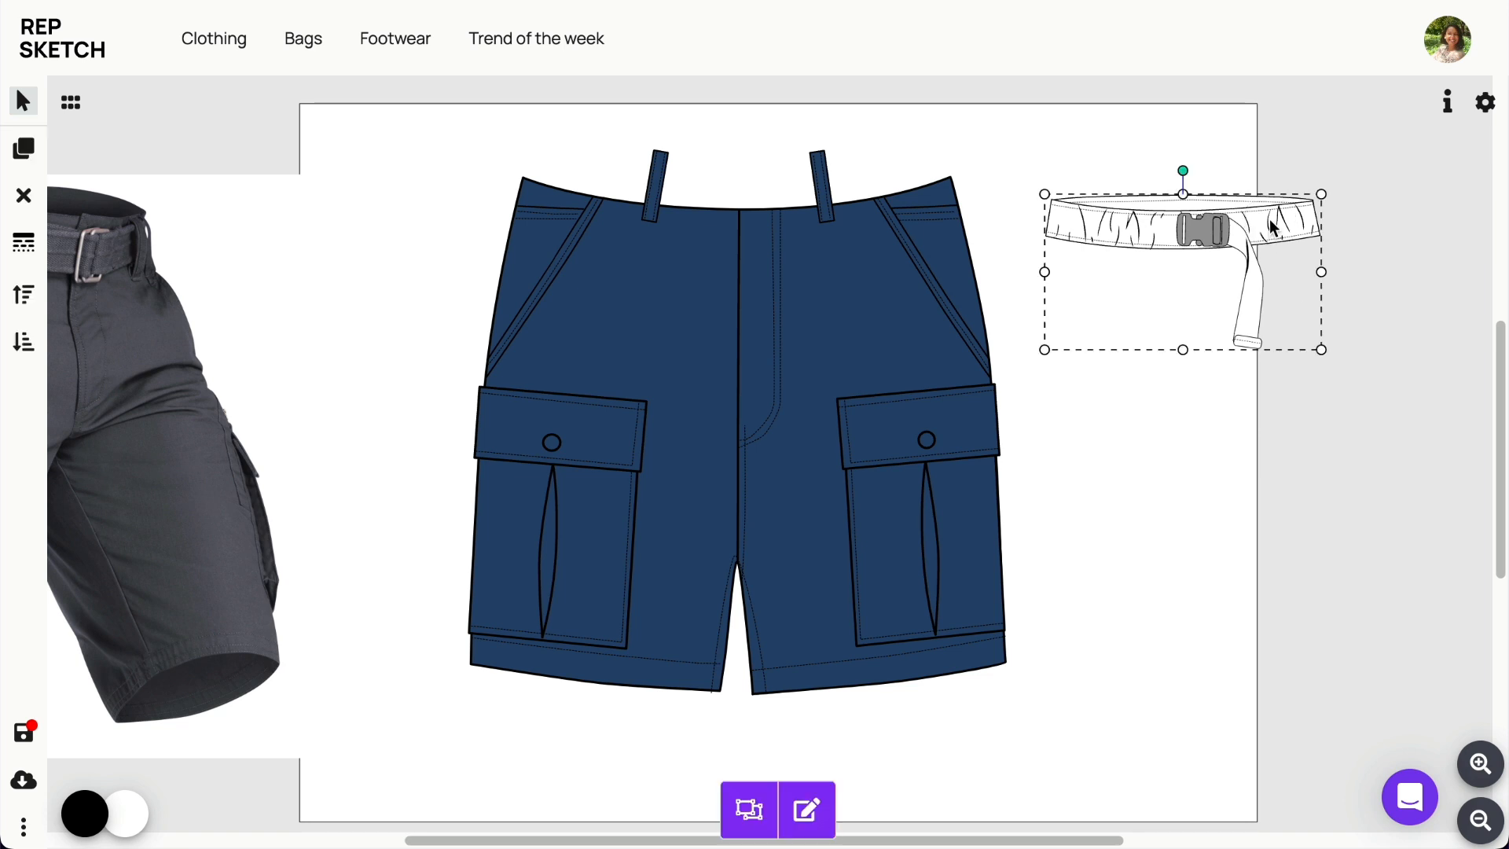
{"action": "left_click_drag", "start_coordinate": [1272, 225], "coordinate": [748, 169]}
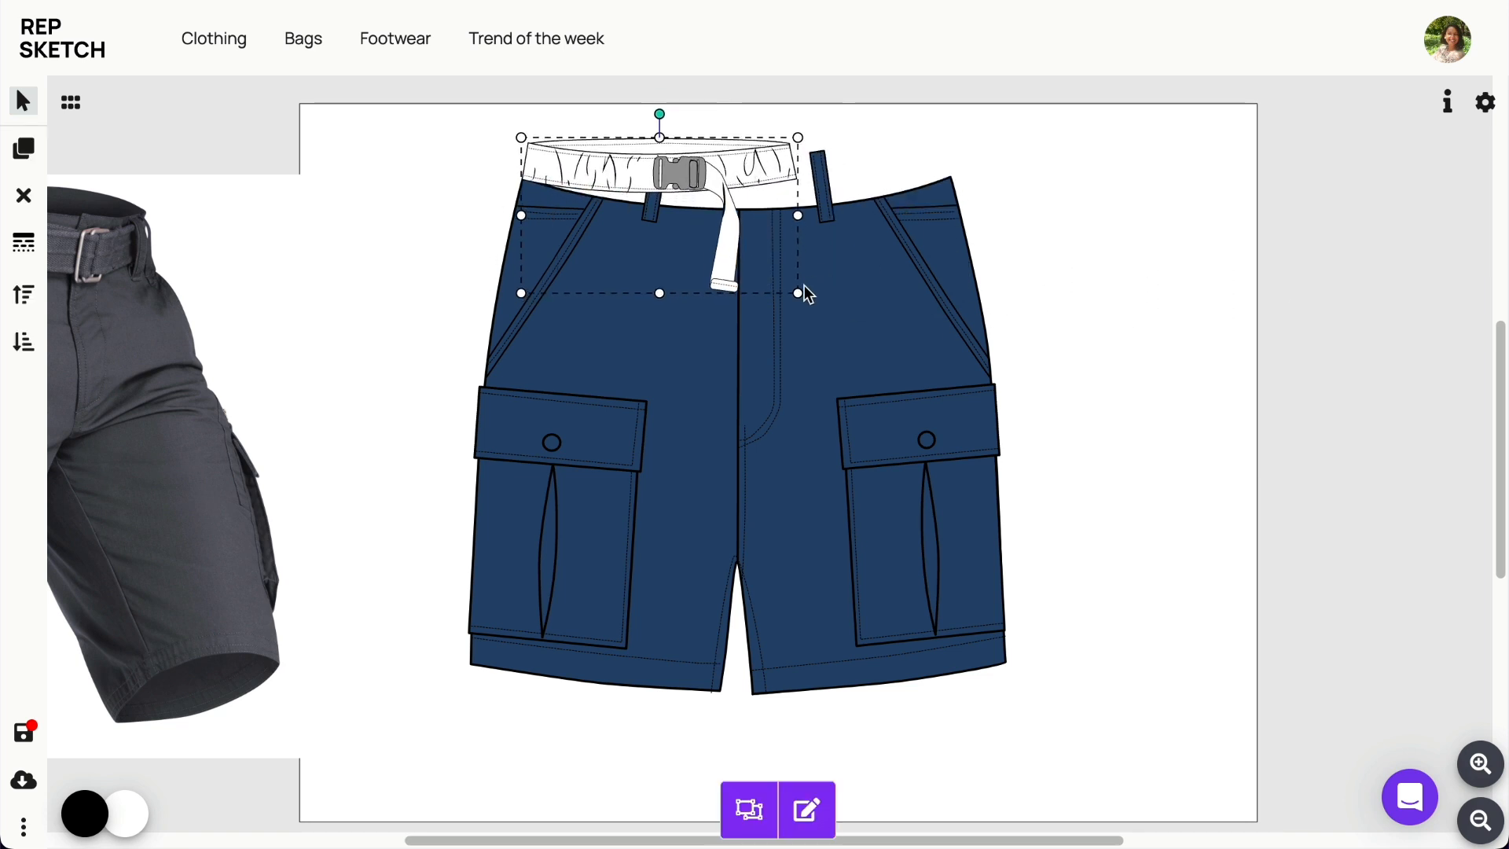
{"action": "left_click_drag", "start_coordinate": [799, 292], "coordinate": [958, 316]}
{"action": "left_click_drag", "start_coordinate": [855, 185], "coordinate": [853, 171]}
{"action": "left_click_drag", "start_coordinate": [953, 367], "coordinate": [956, 368]}
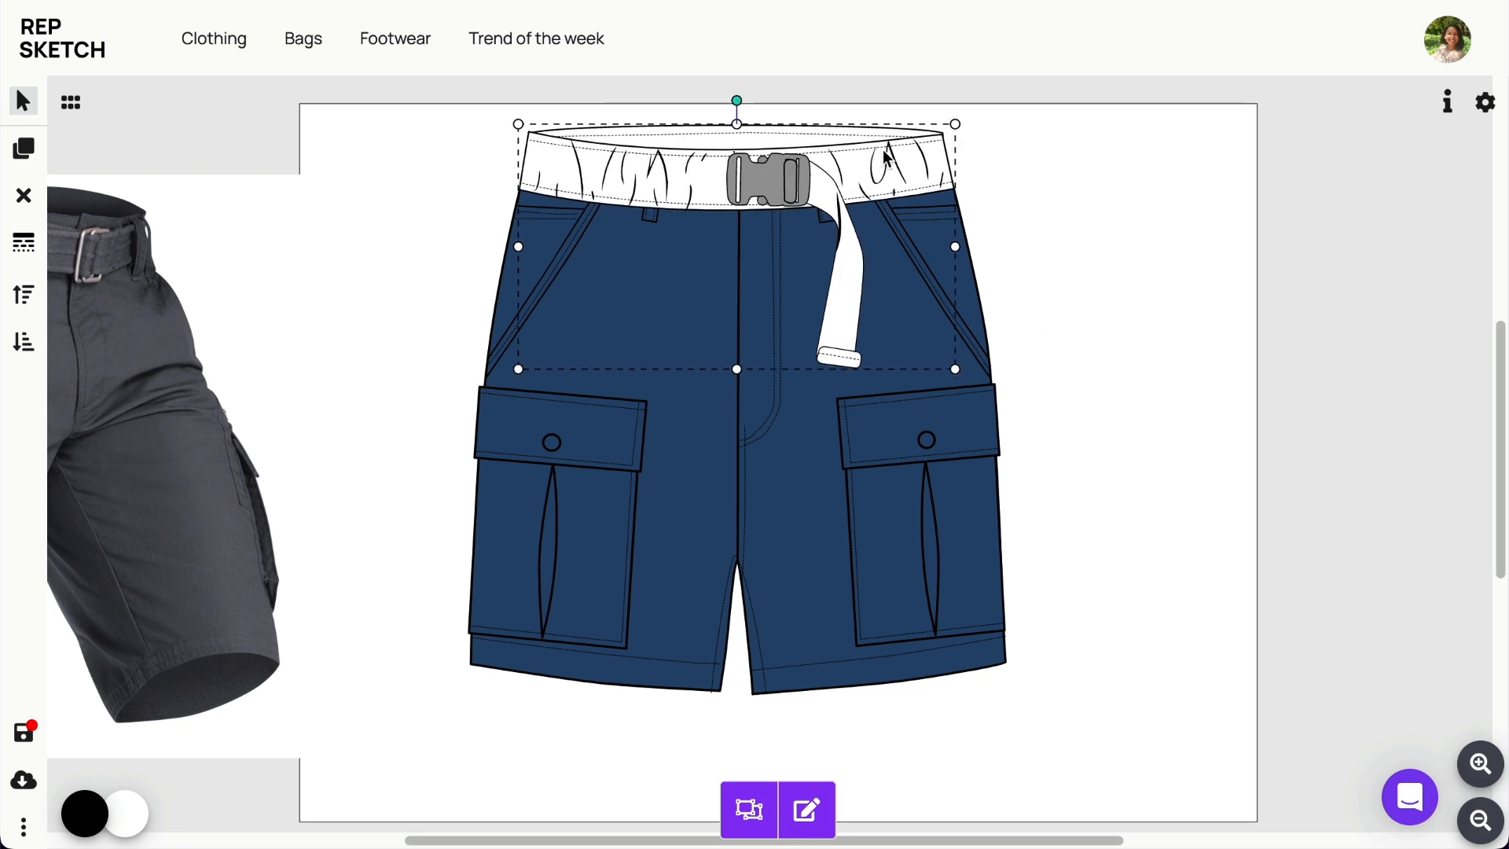
Step: Bring both belt loops in front of the new waistband and move each one slightly outward from the buckle
{"action": "left_click", "coordinate": [650, 220]}
{"action": "left_click", "coordinate": [23, 294]}
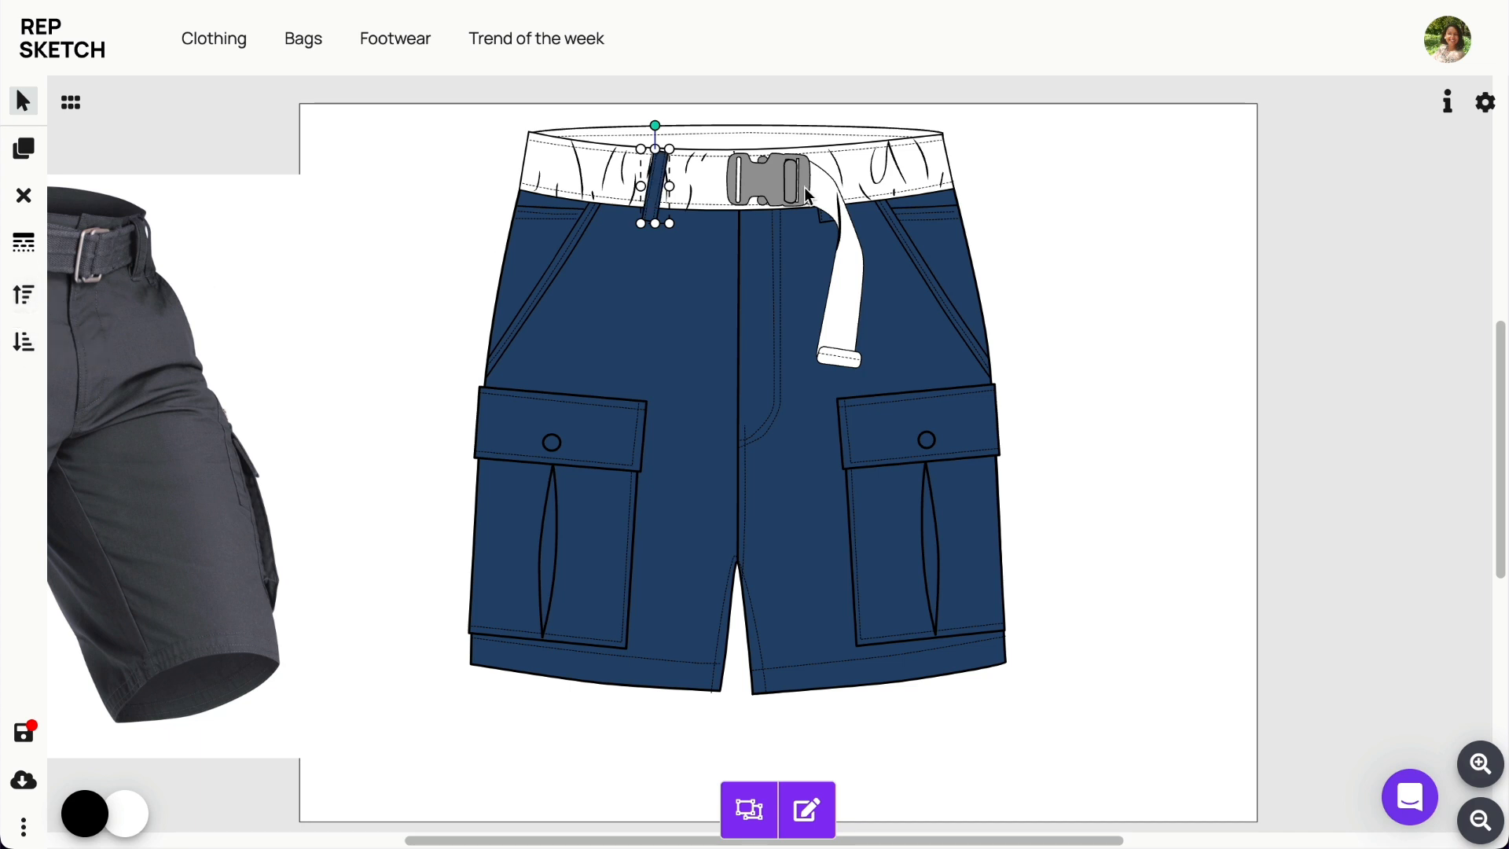
{"action": "left_click", "coordinate": [827, 218]}
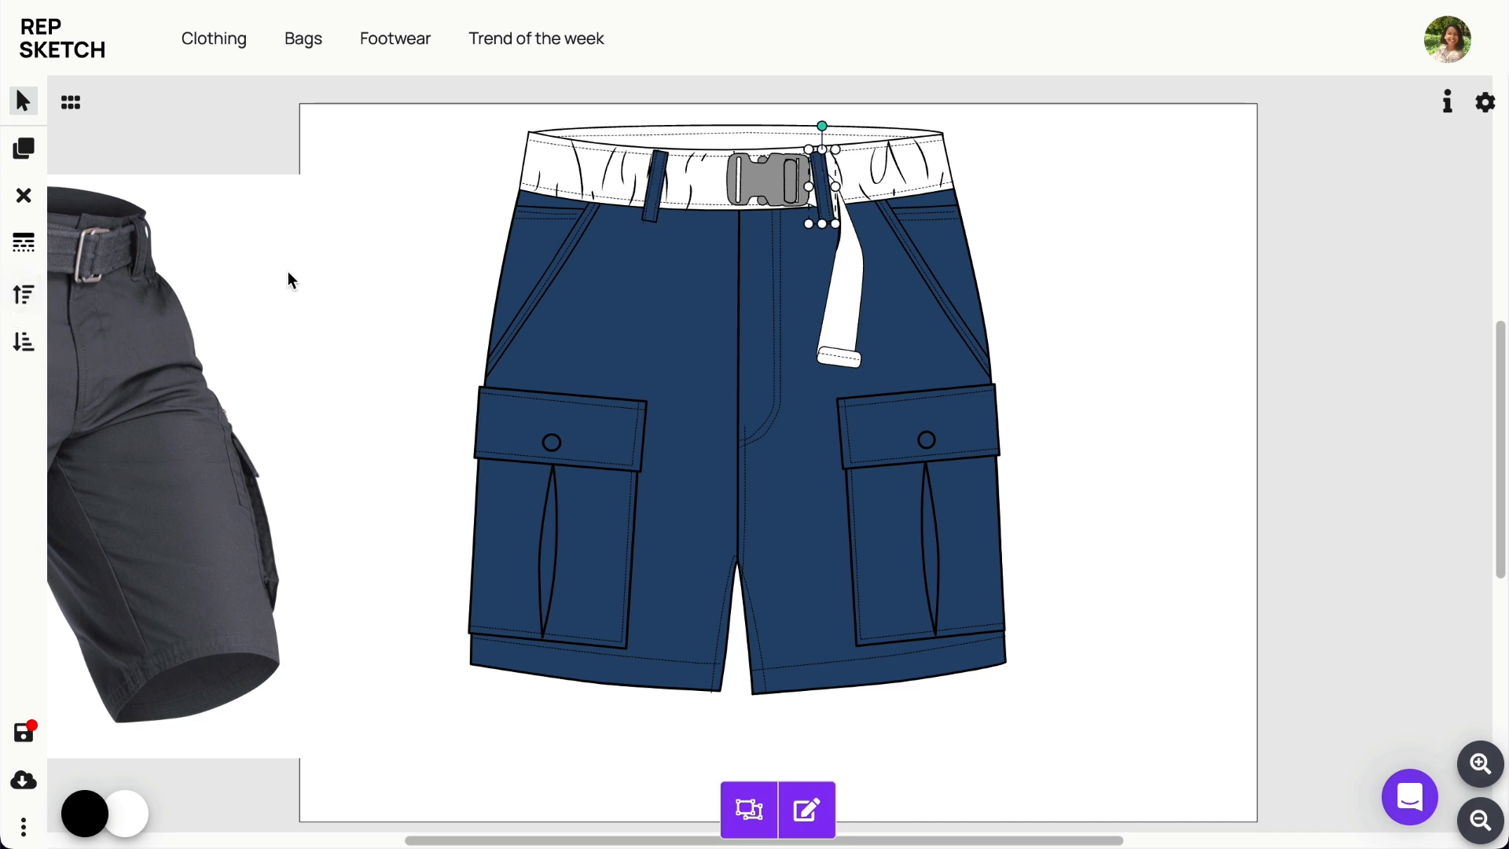
{"action": "left_click_drag", "start_coordinate": [542, 840], "coordinate": [442, 839]}
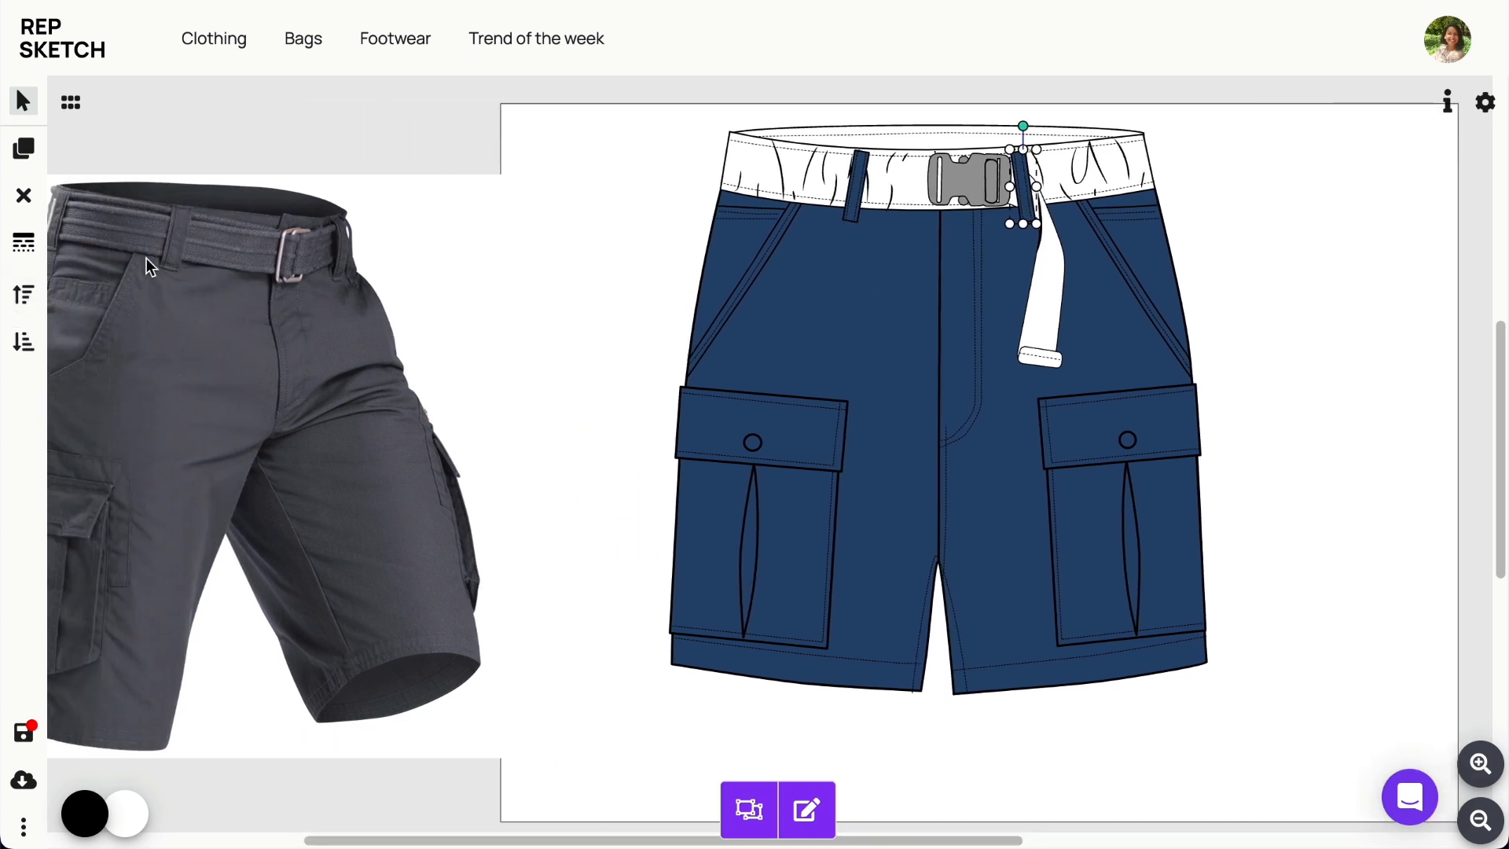
{"action": "left_click_drag", "start_coordinate": [857, 179], "coordinate": [825, 177]}
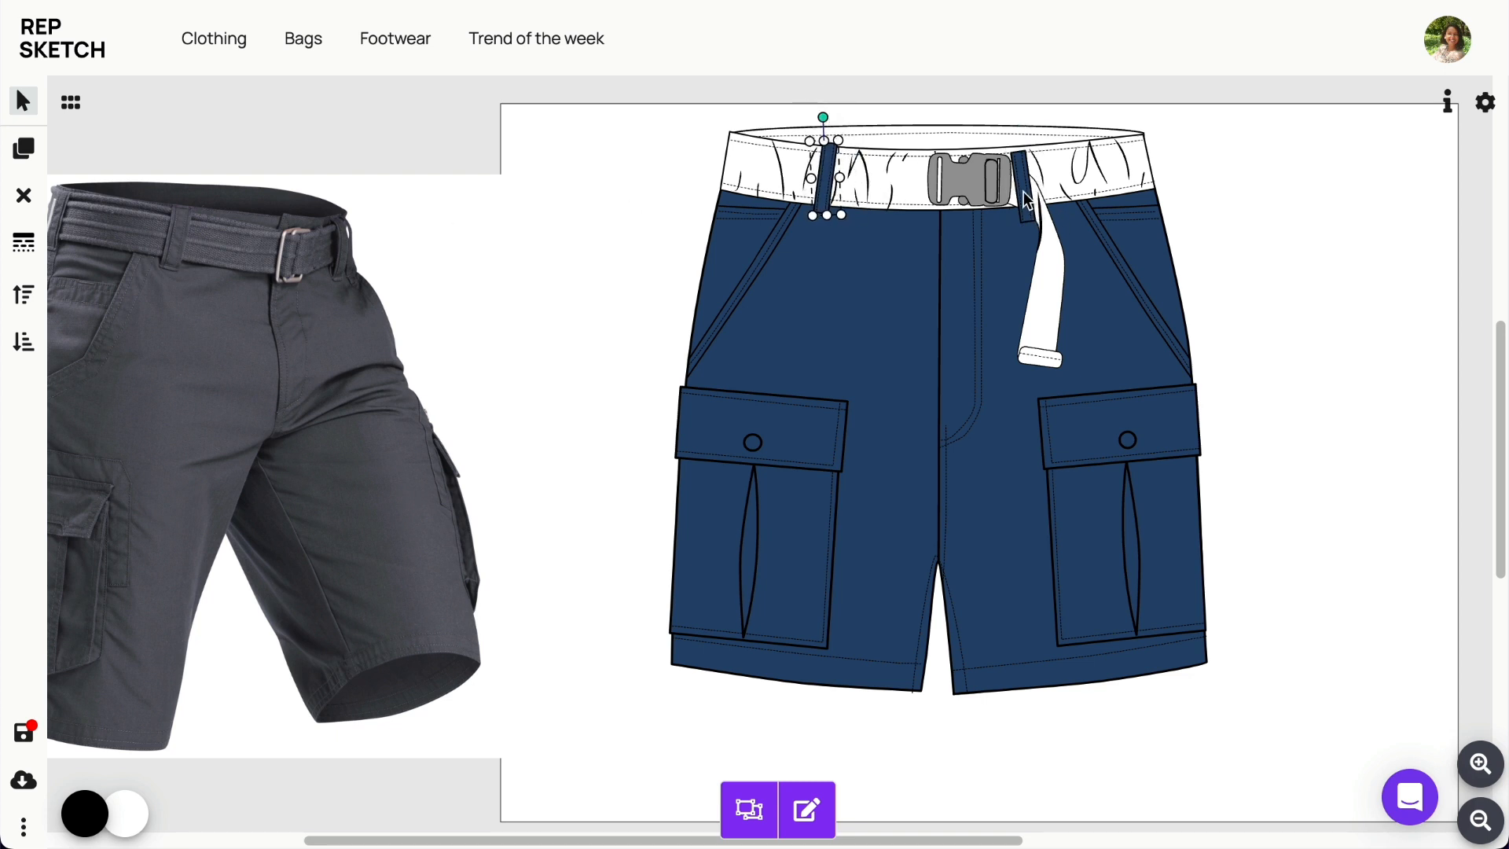
{"action": "left_click_drag", "start_coordinate": [1026, 198], "coordinate": [1058, 199]}
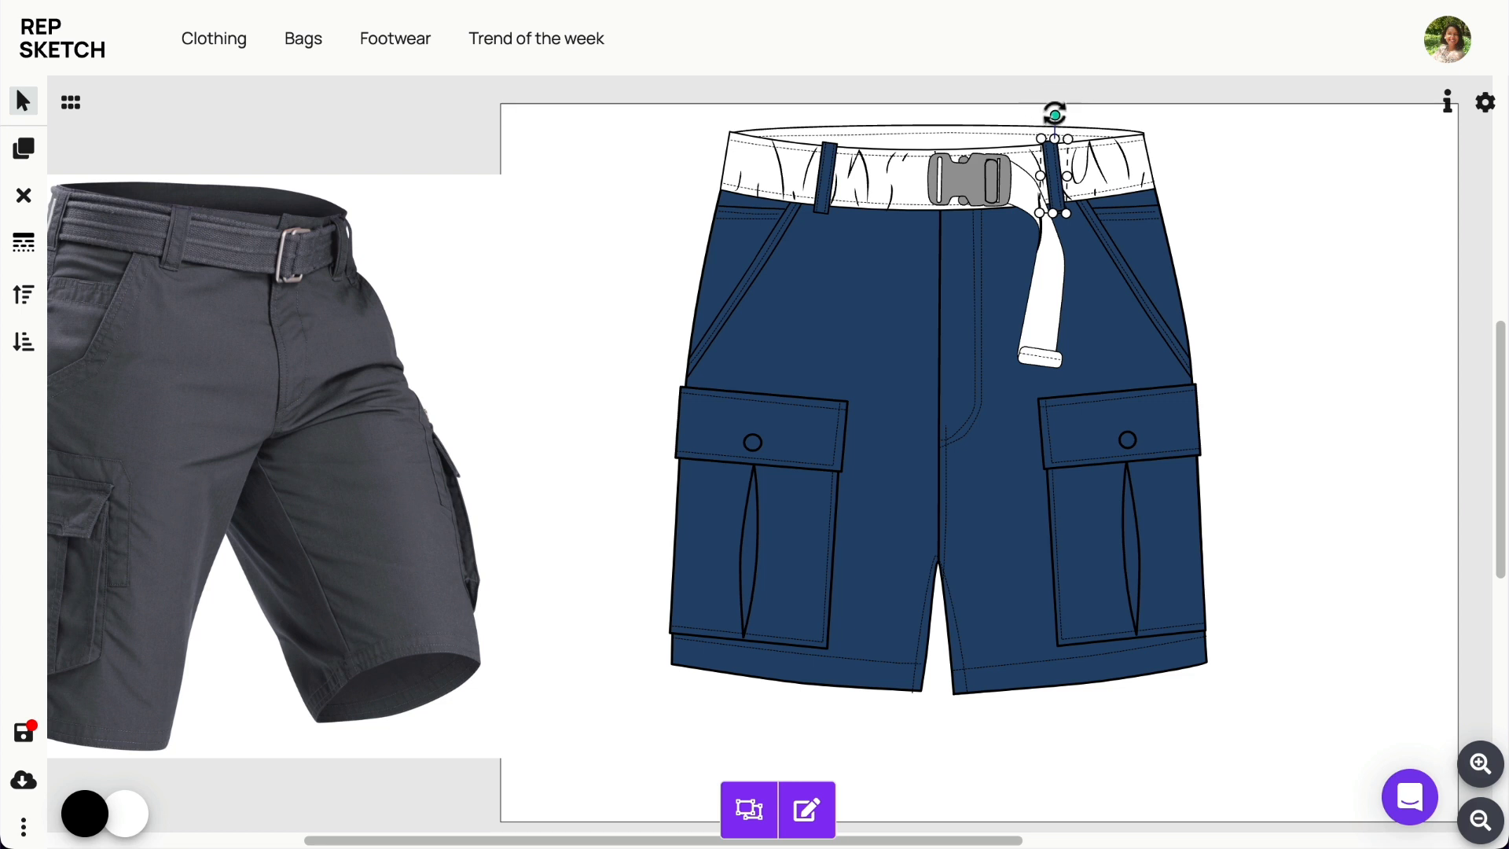
{"action": "left_click", "coordinate": [1244, 235]}
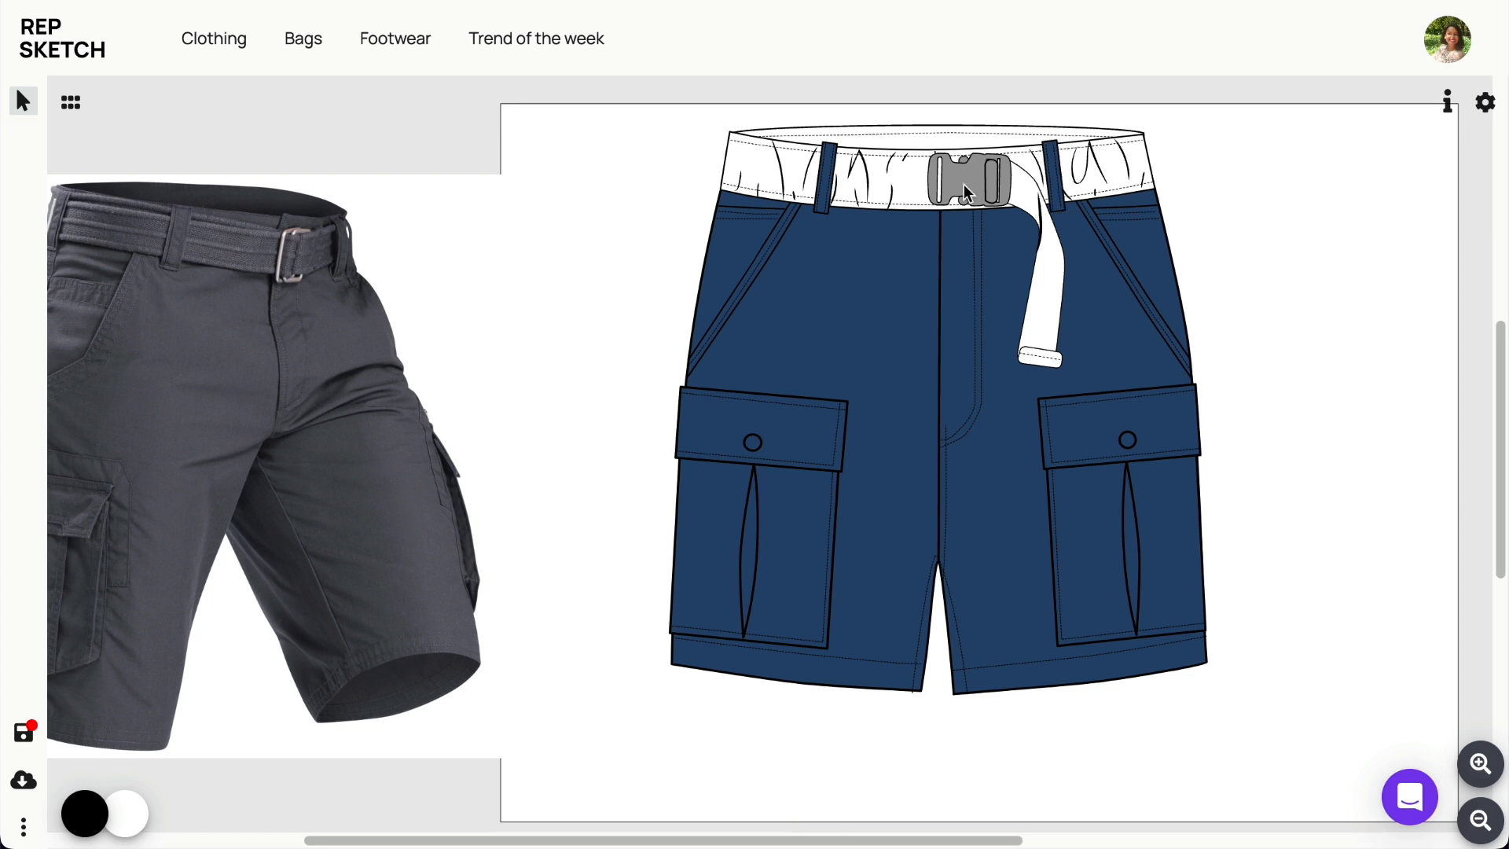
Step: Copy the hex code of the shorts body's fill colour
{"action": "left_click", "coordinate": [873, 338]}
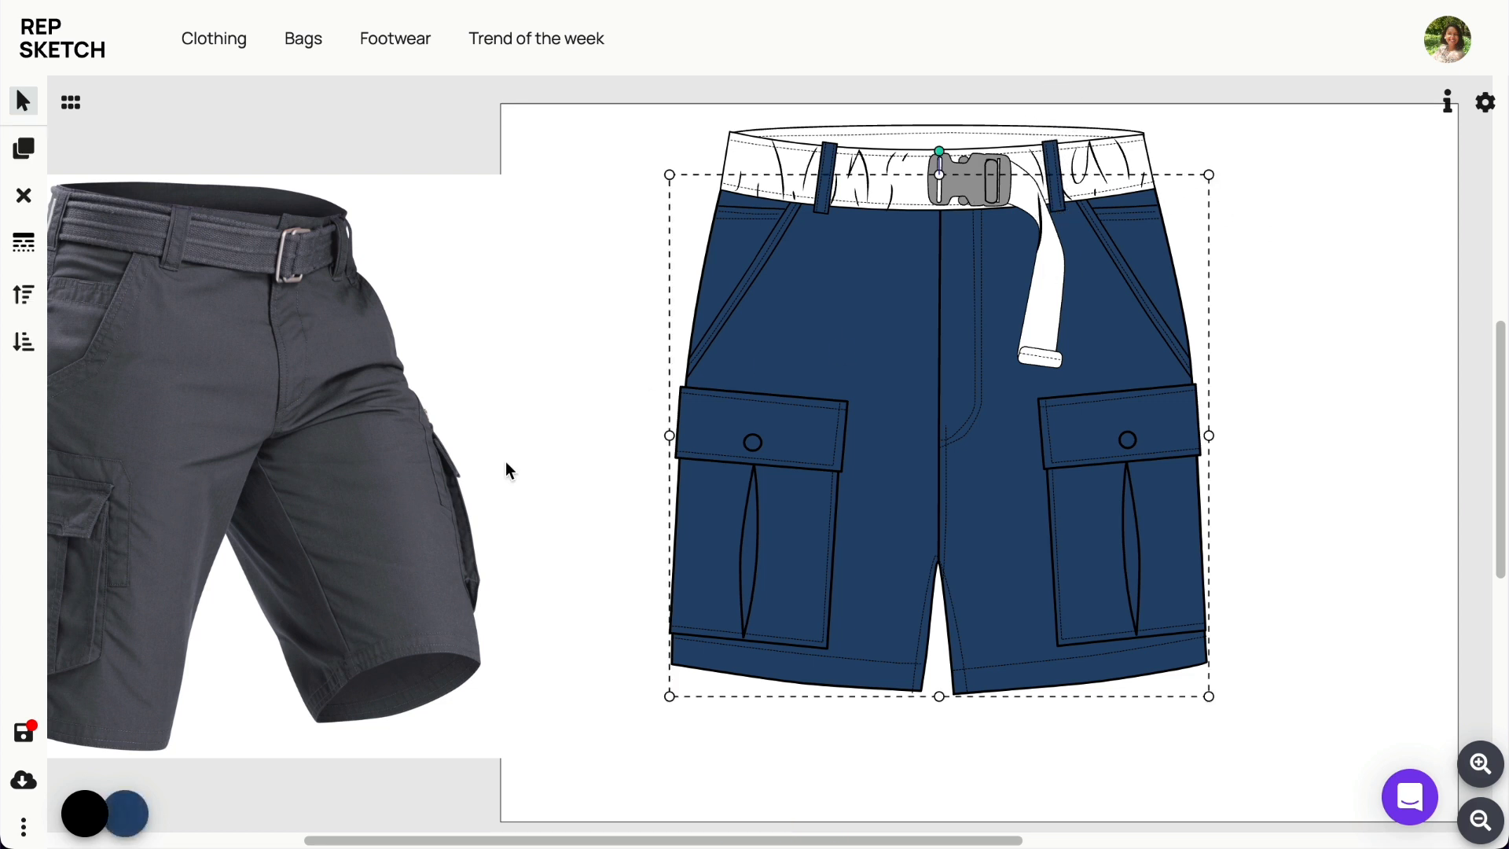
{"action": "left_click", "coordinate": [135, 812]}
{"action": "double_click", "coordinate": [78, 656]}
{"action": "key", "text": "ctrl+c"}
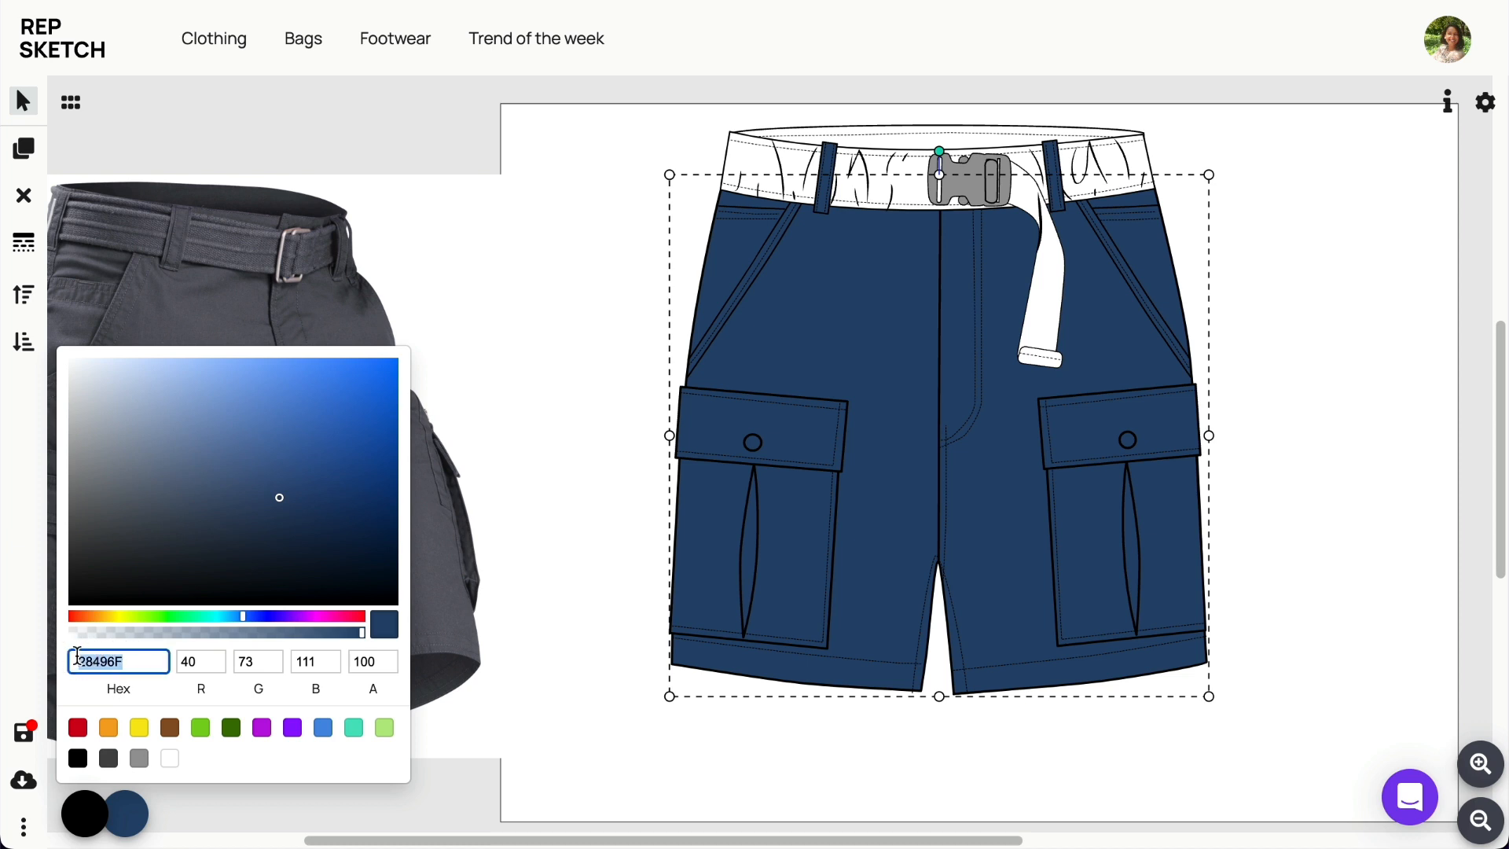
Step: Ungroup the belted waistband and fill its front band with the copied shorts colour, hex 28496F
{"action": "left_click", "coordinate": [1305, 335]}
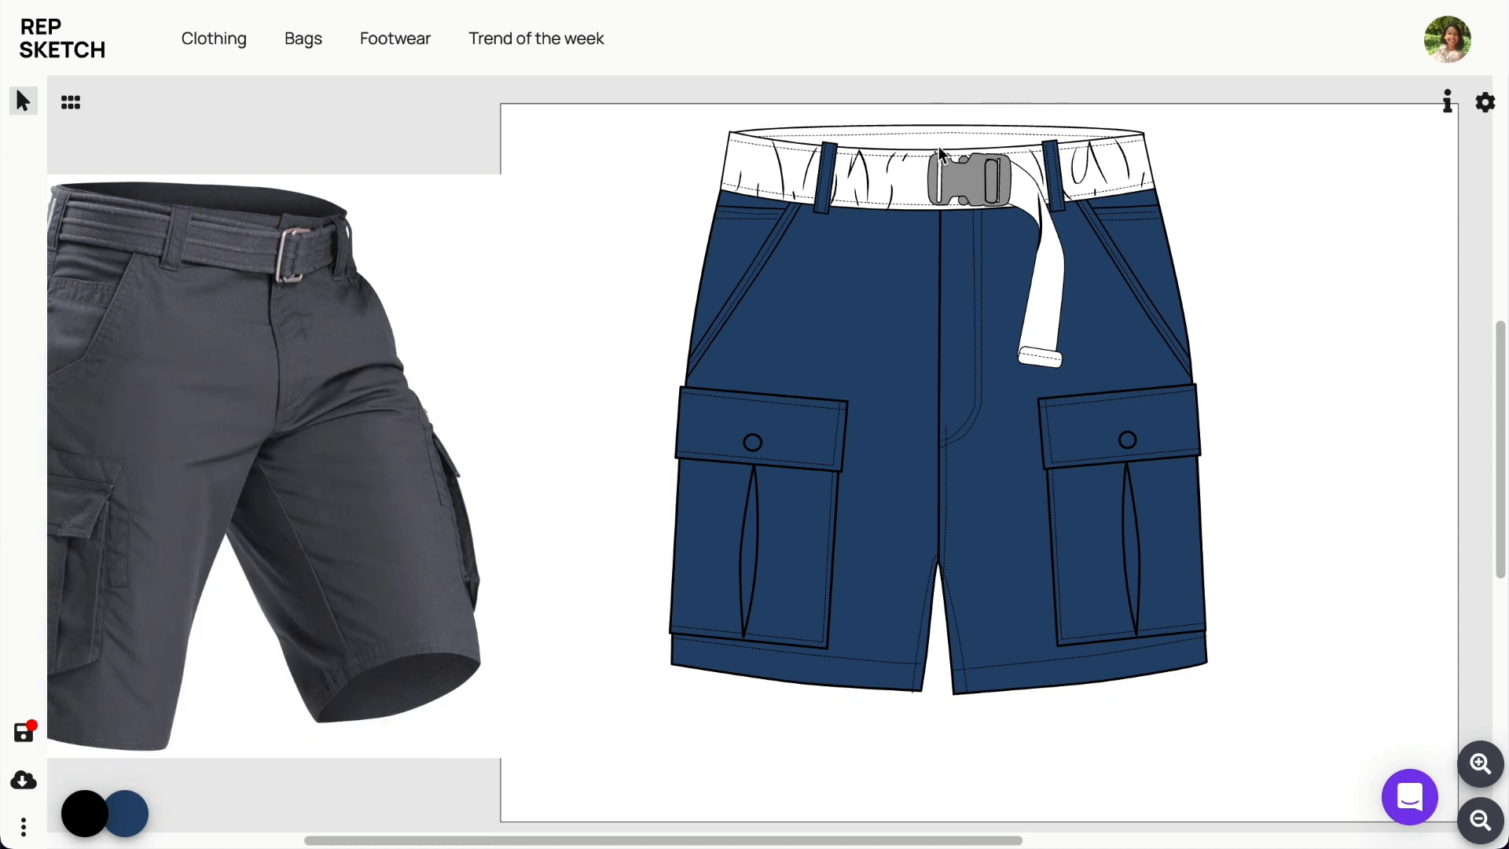
{"action": "left_click", "coordinate": [959, 127]}
{"action": "left_click", "coordinate": [748, 809]}
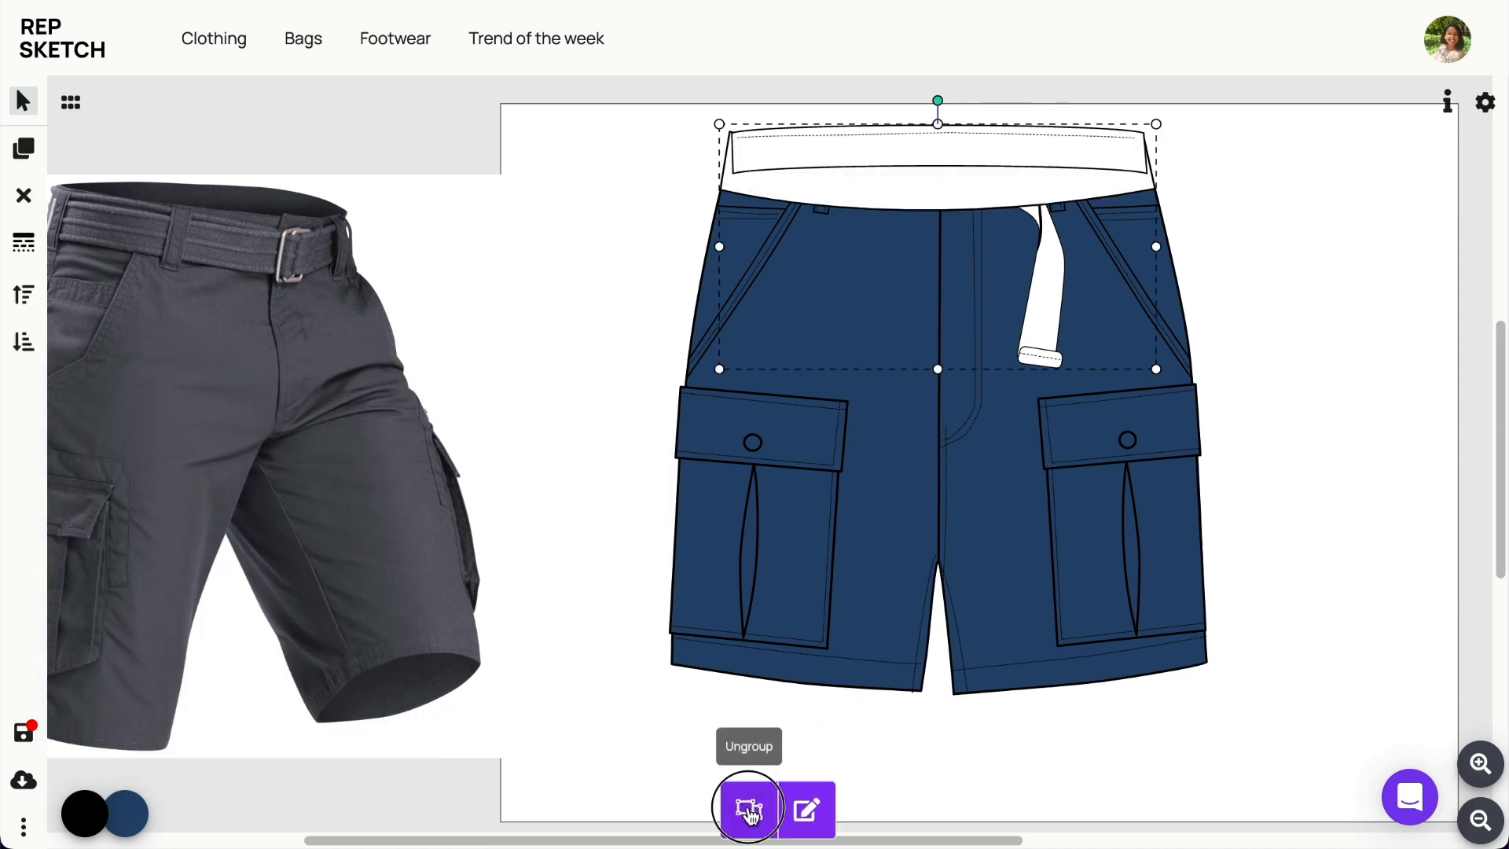
{"action": "left_click", "coordinate": [1247, 256]}
{"action": "left_click", "coordinate": [1147, 165]}
{"action": "left_click", "coordinate": [133, 811]}
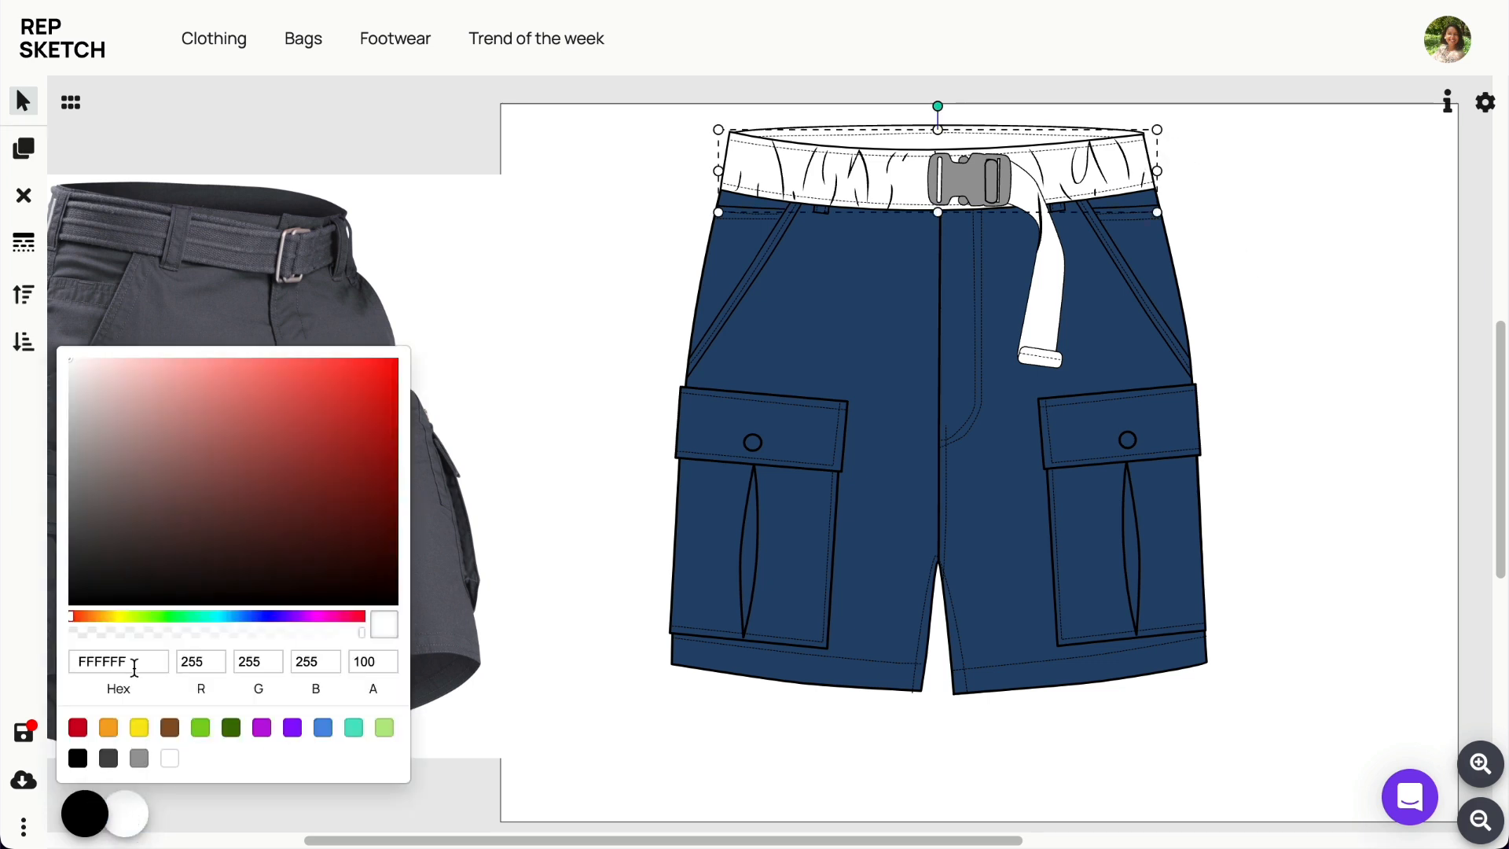
{"action": "double_click", "coordinate": [73, 662]}
{"action": "key", "text": "ctrl+v"}
{"action": "left_click", "coordinate": [1086, 114]}
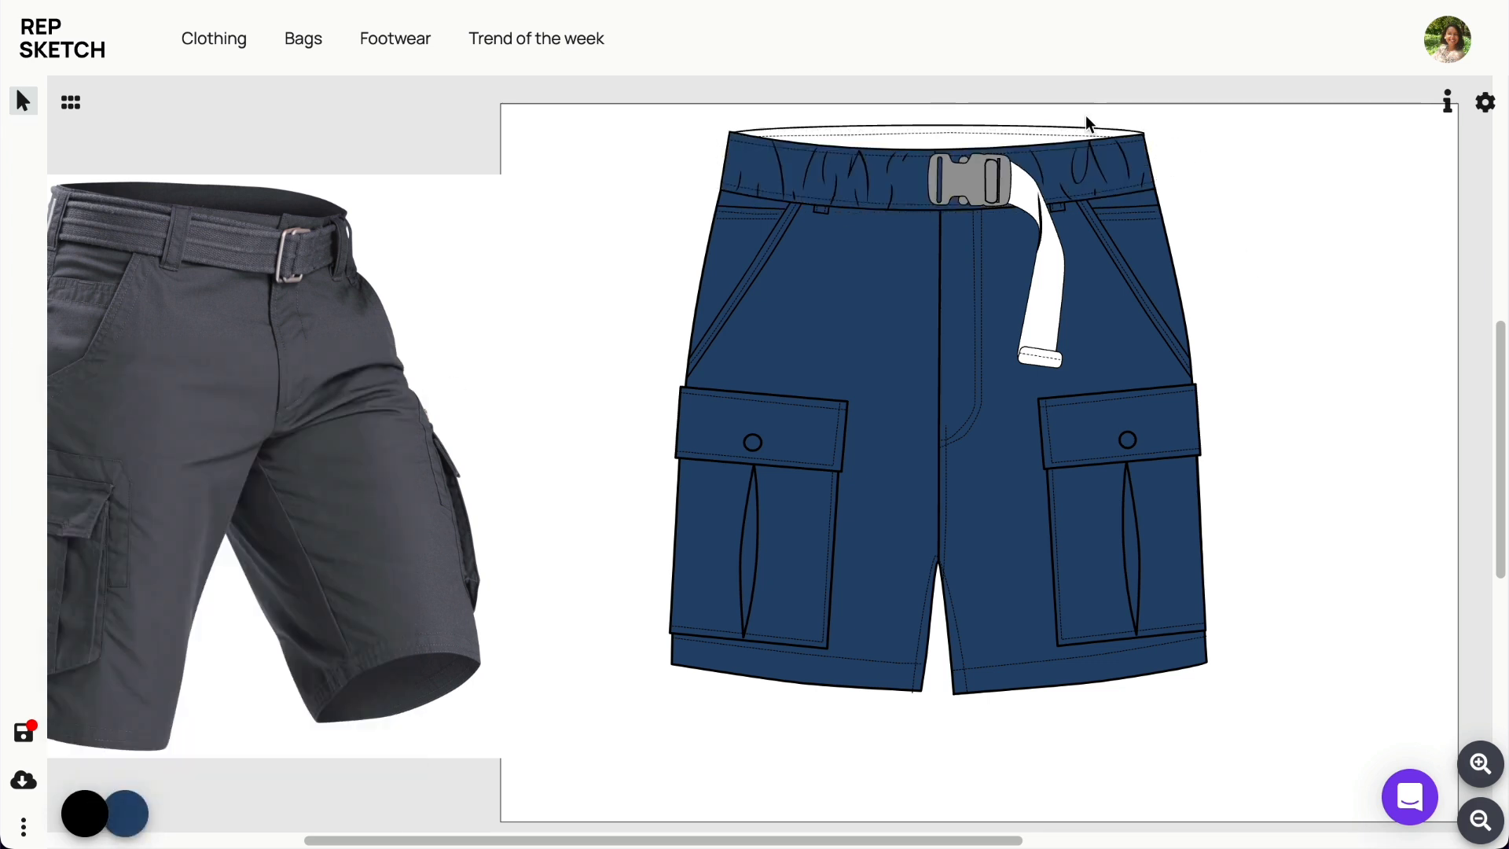
Step: Edit the waistband group and fill its white inner back panel with hex 28496F
{"action": "left_click", "coordinate": [1091, 135]}
{"action": "left_click", "coordinate": [795, 818]}
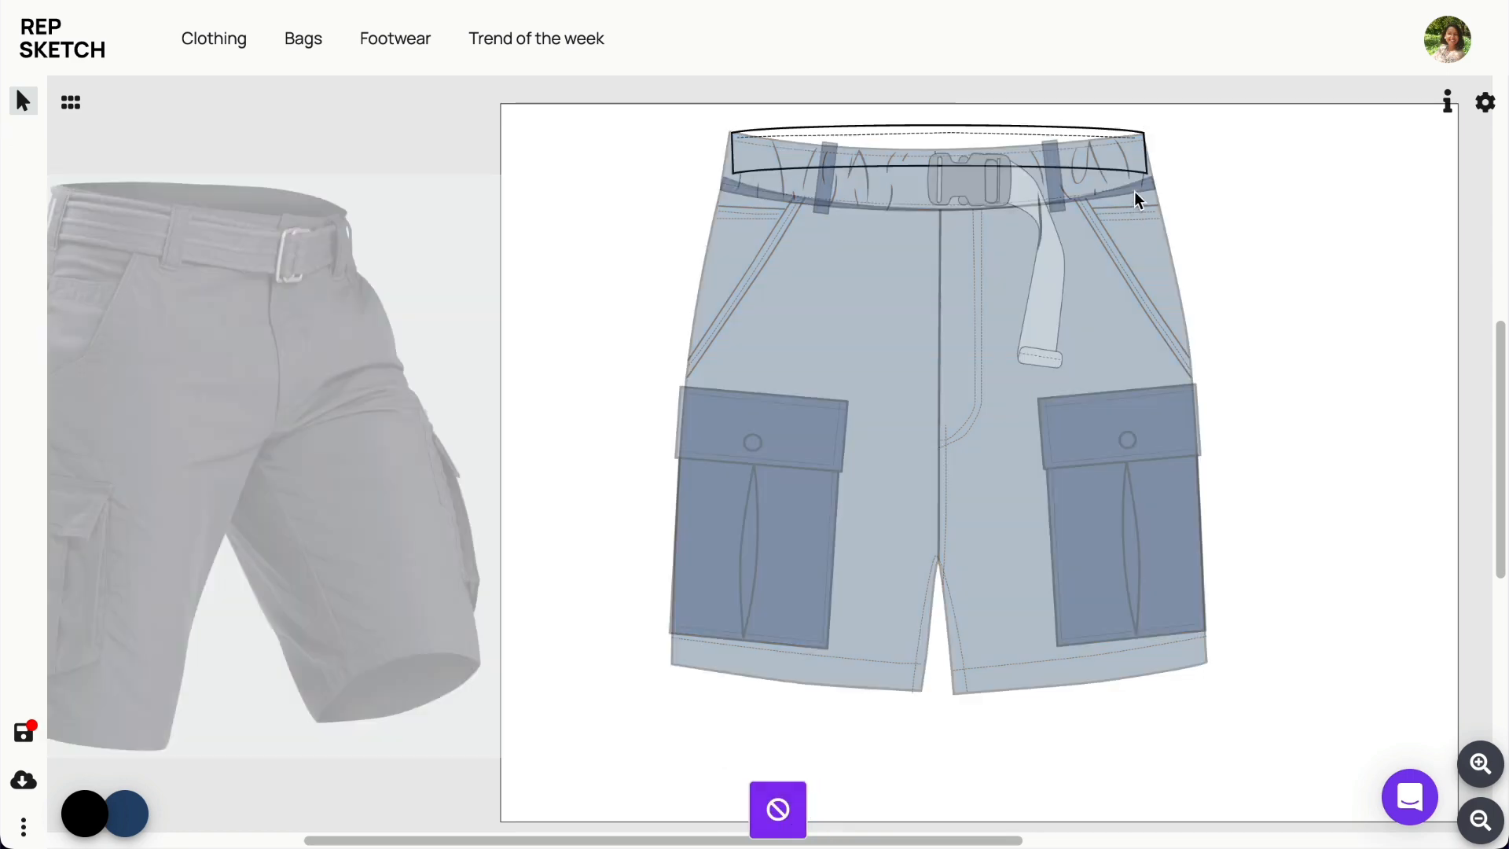
{"action": "left_click", "coordinate": [1124, 138]}
{"action": "left_click", "coordinate": [132, 814]}
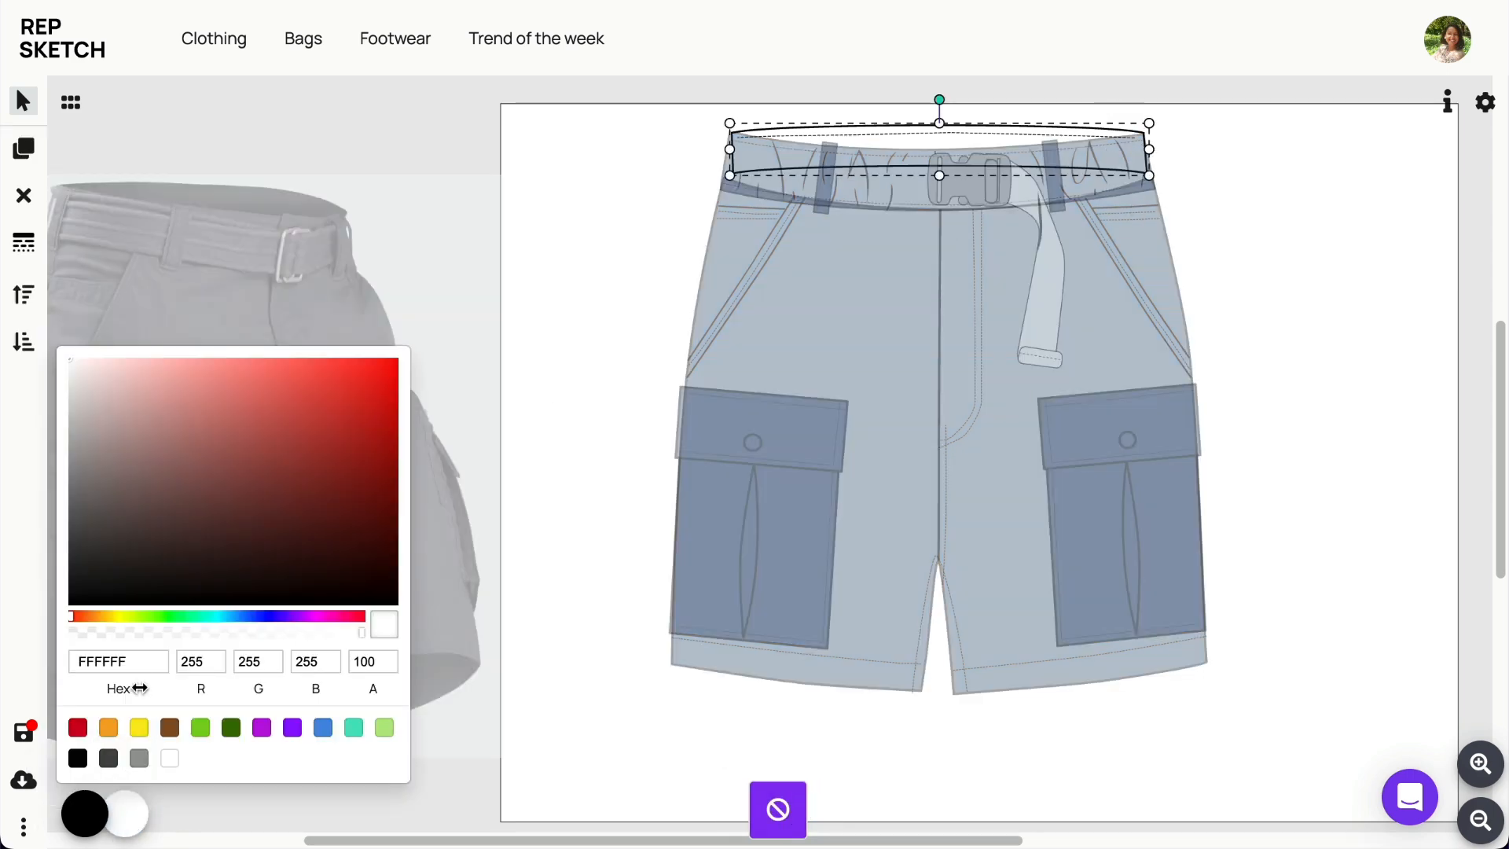
{"action": "double_click", "coordinate": [72, 662]}
{"action": "type", "text": "28496F"}
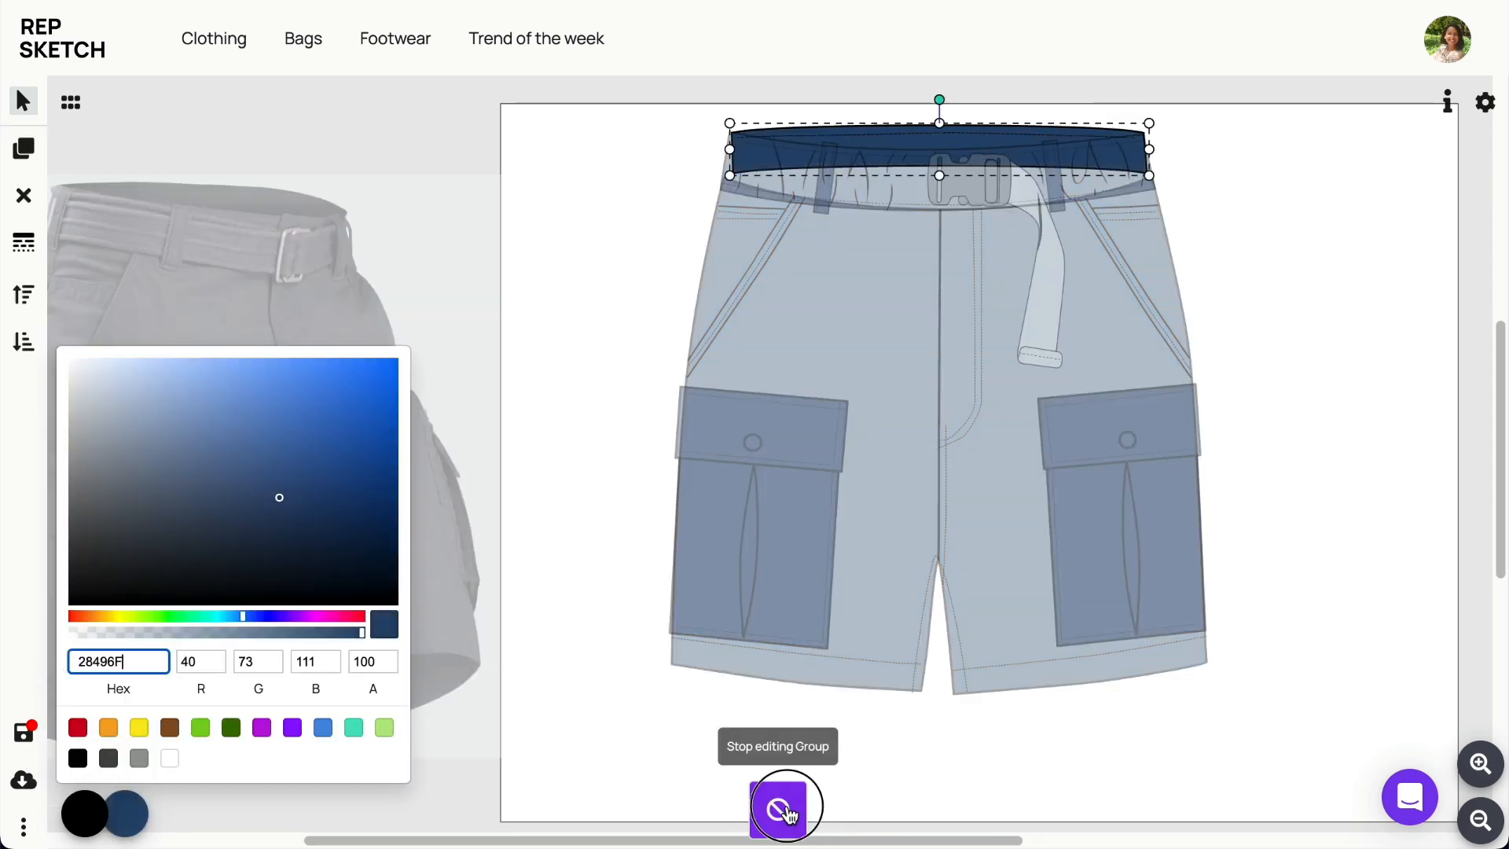
{"action": "left_click", "coordinate": [780, 809]}
Step: Bring both belt loops in front of the recoloured waistband
{"action": "left_click", "coordinate": [821, 210]}
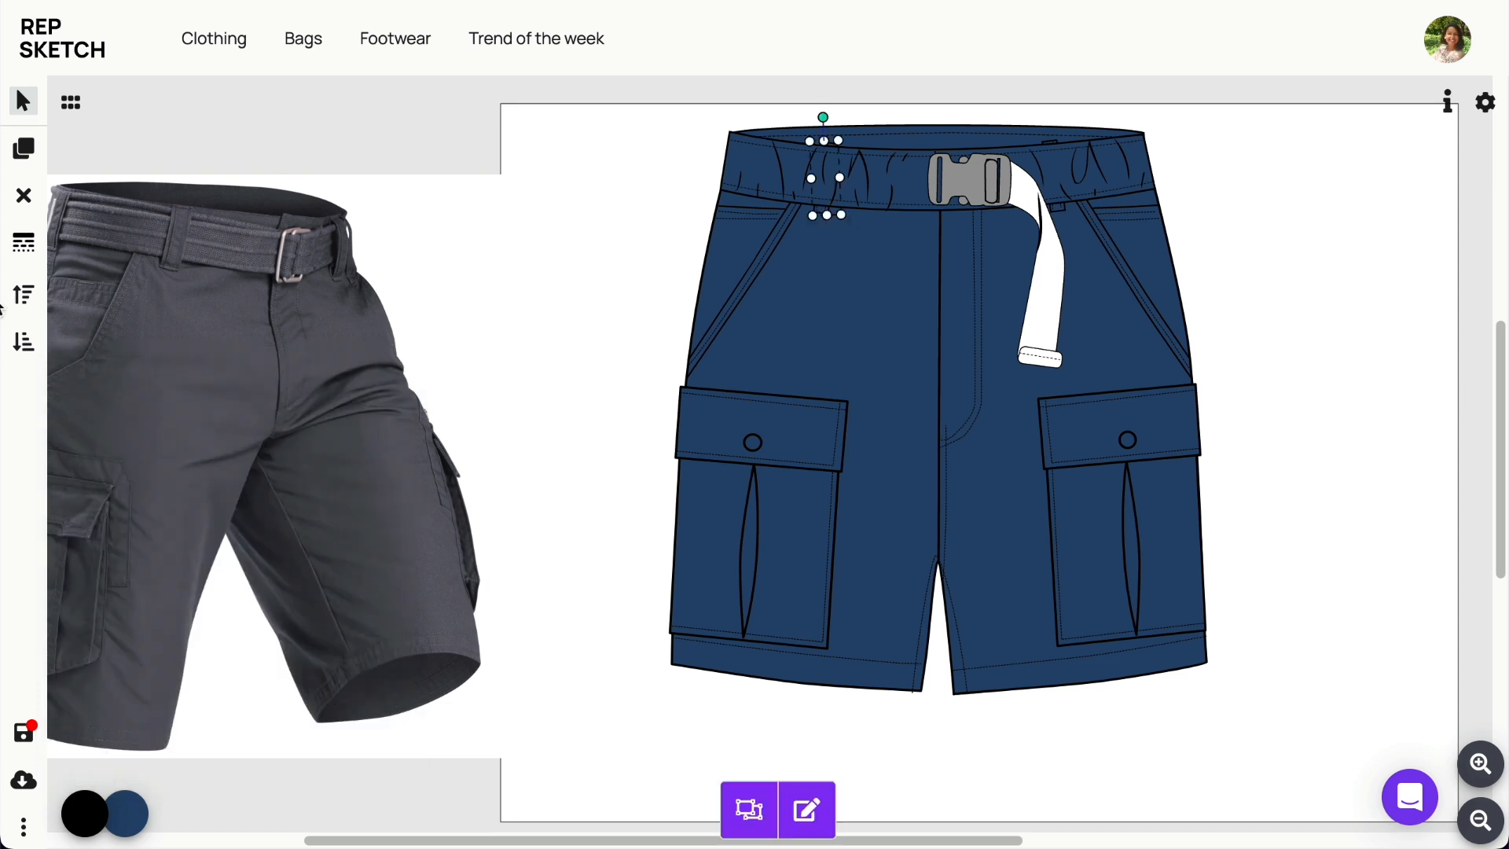
{"action": "left_click", "coordinate": [1055, 207]}
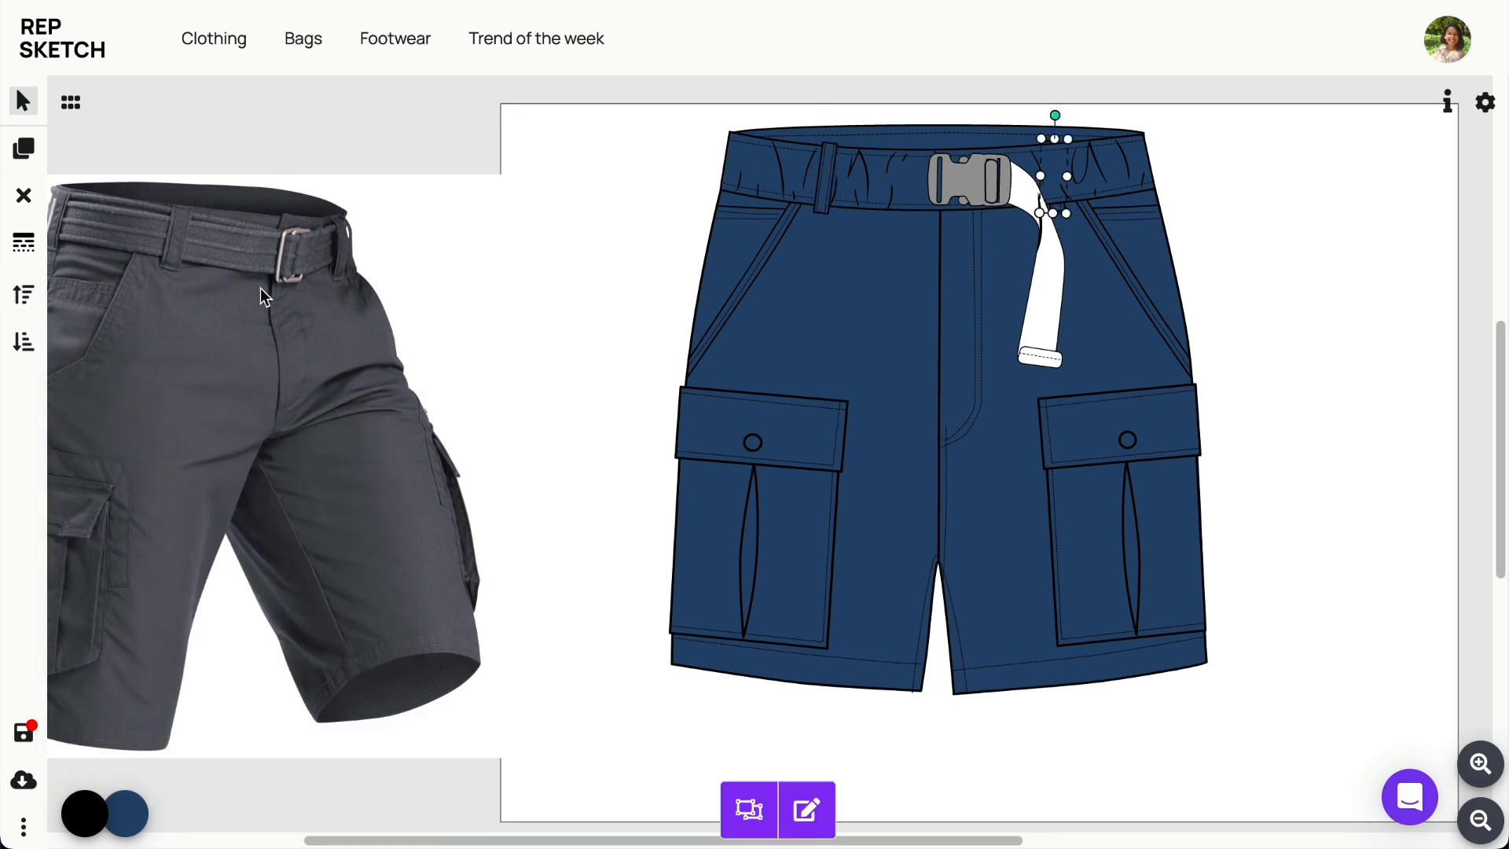
{"action": "left_click", "coordinate": [23, 294]}
Step: Separate the hanging belt strap from the buckle and fill the strap and its end tab with the shorts' blue
{"action": "left_click", "coordinate": [1039, 309]}
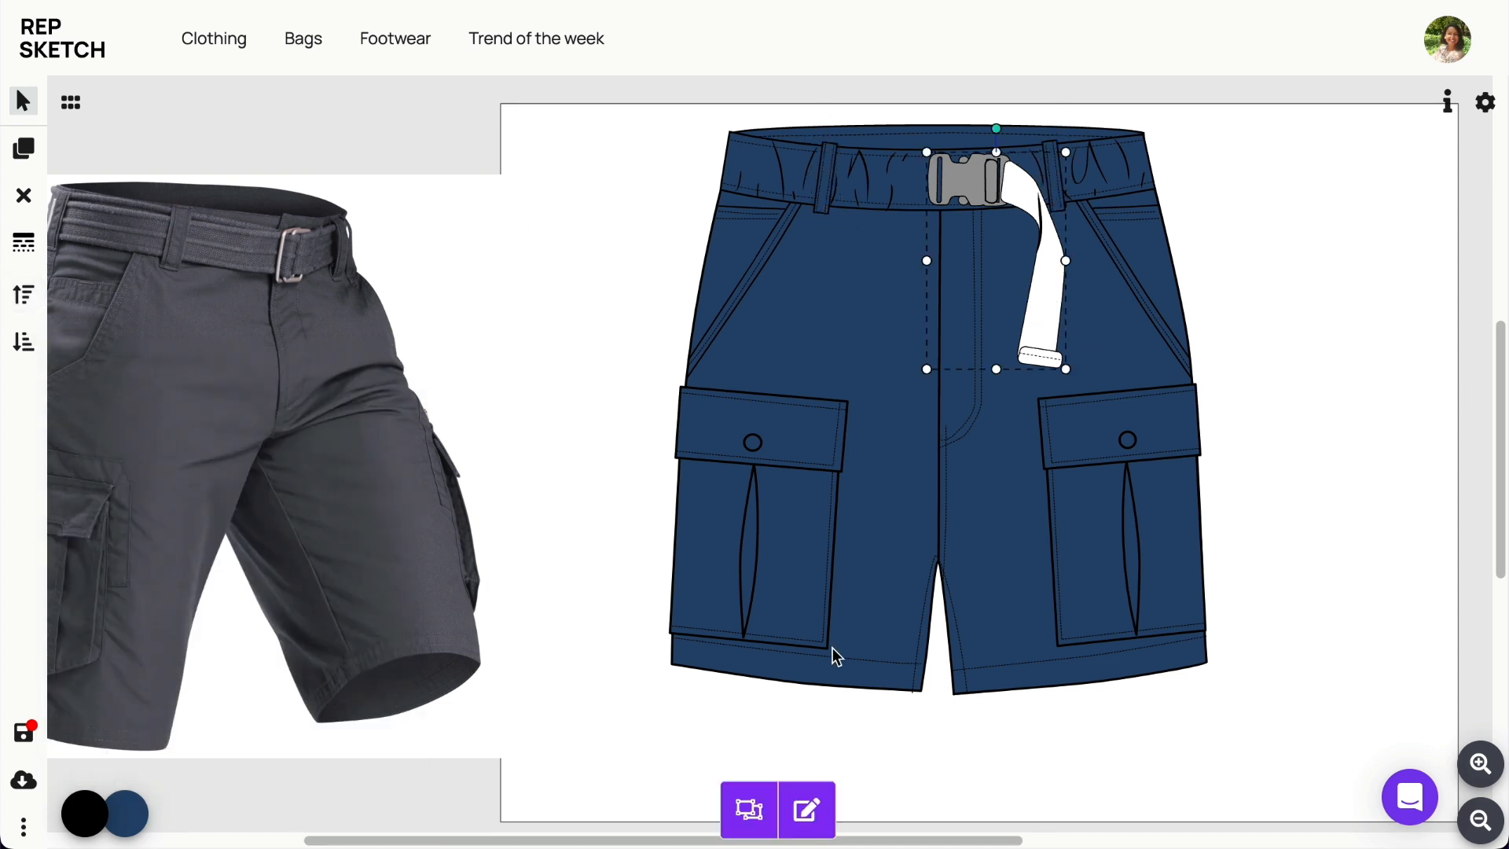
{"action": "left_click", "coordinate": [743, 812]}
{"action": "left_click", "coordinate": [1040, 335]}
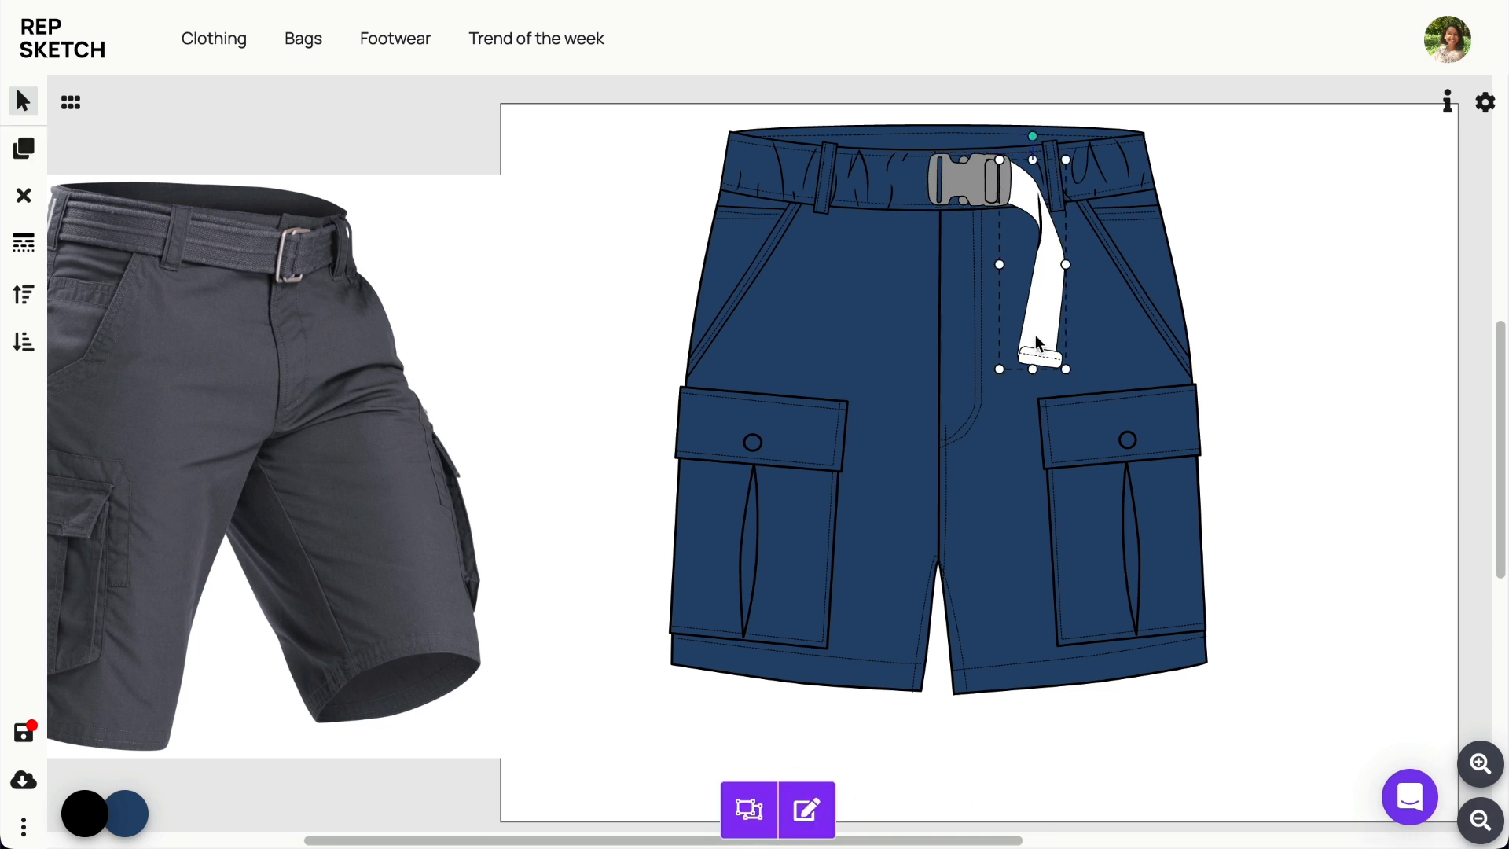
{"action": "left_click", "coordinate": [805, 809]}
{"action": "left_click", "coordinate": [1040, 331]}
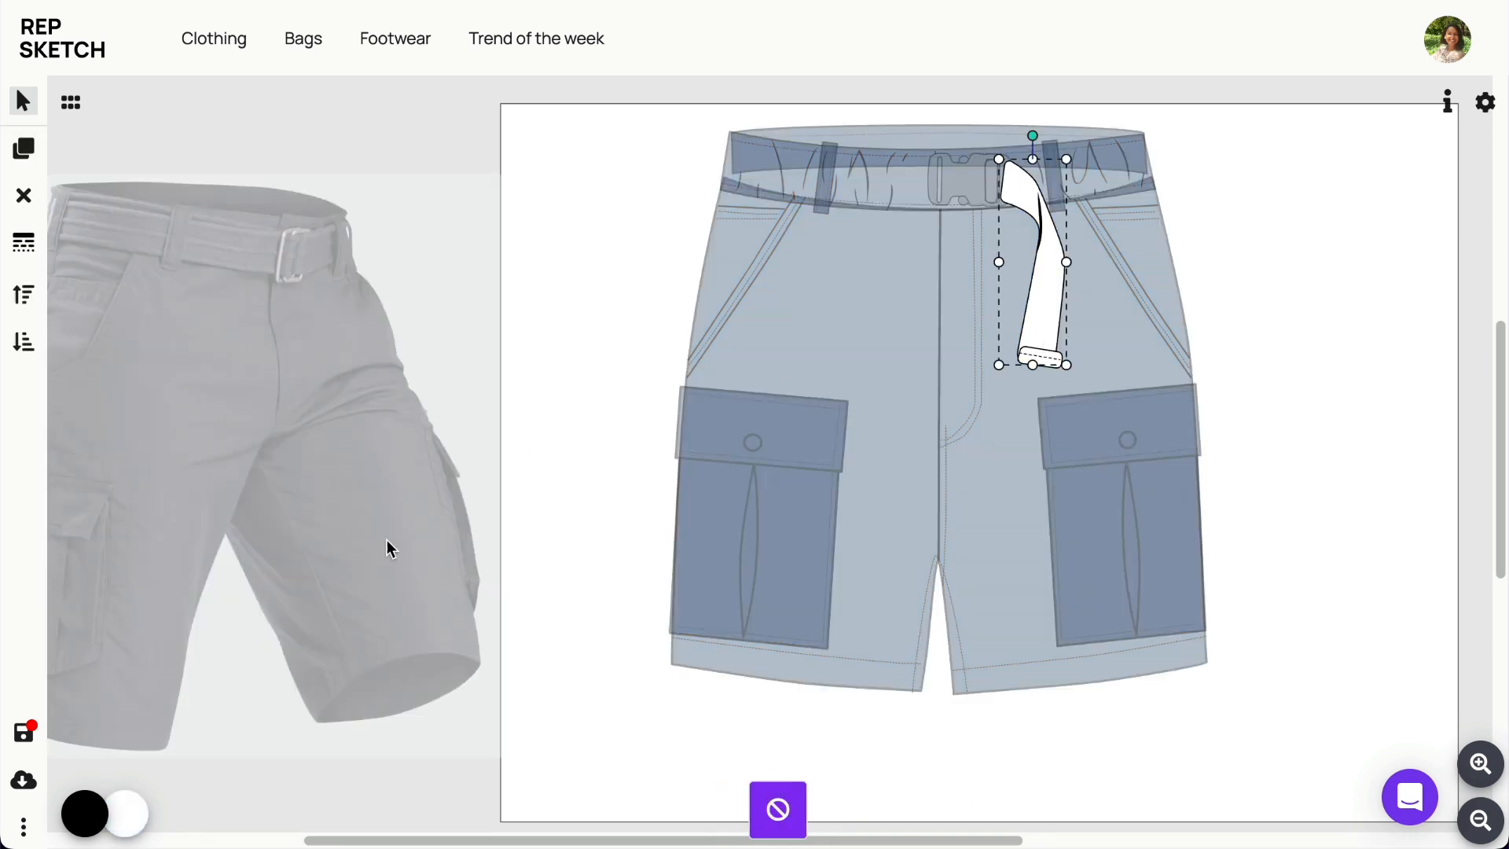
{"action": "left_click", "coordinate": [126, 813]}
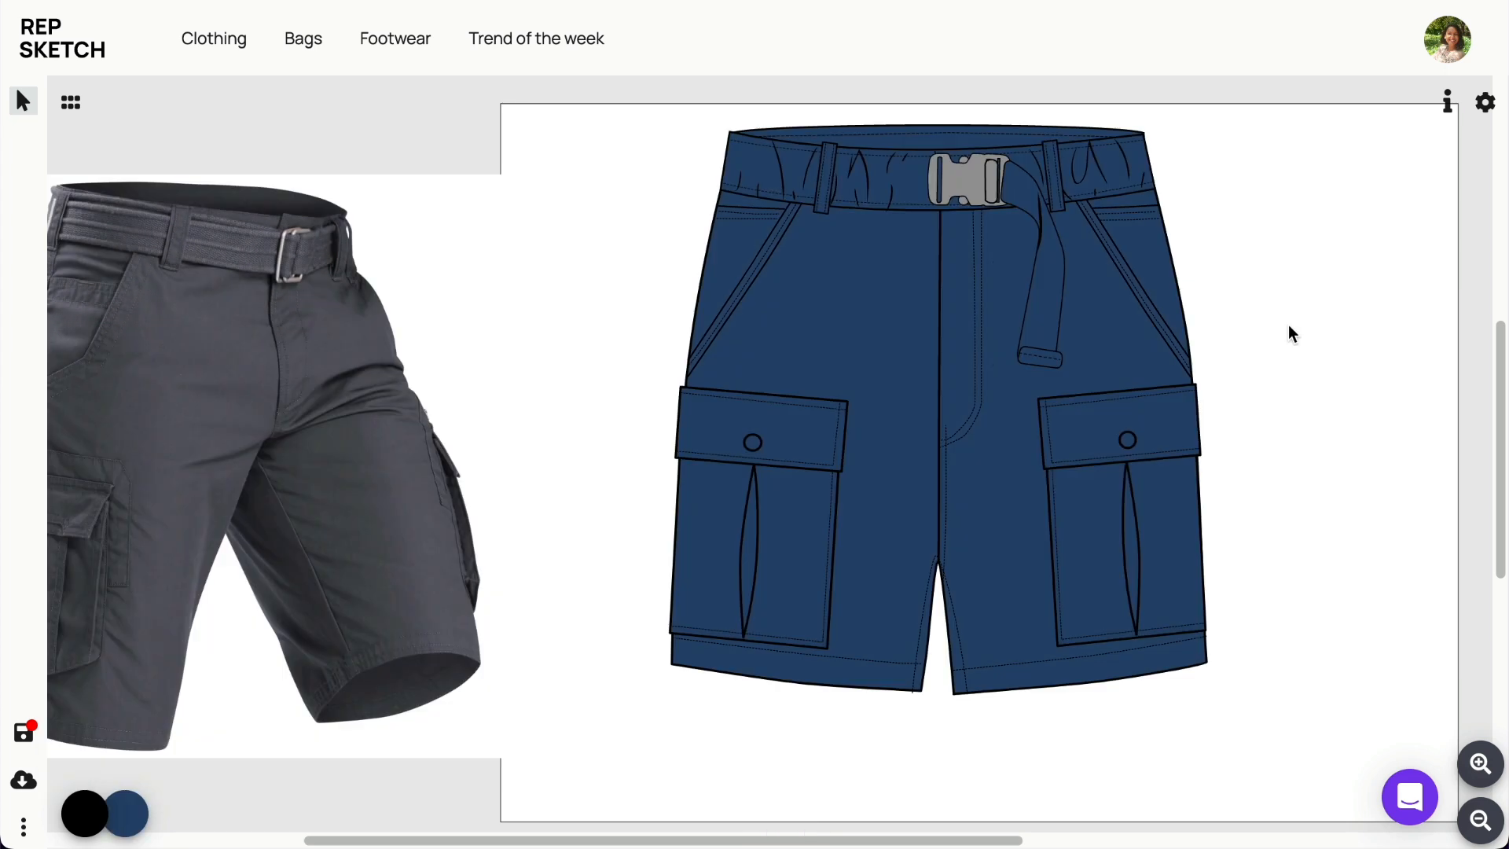
Step: Add the waist tie with buckle from the Waist Ties components for bottoms and place it beside the shorts
{"action": "left_click", "coordinate": [965, 177]}
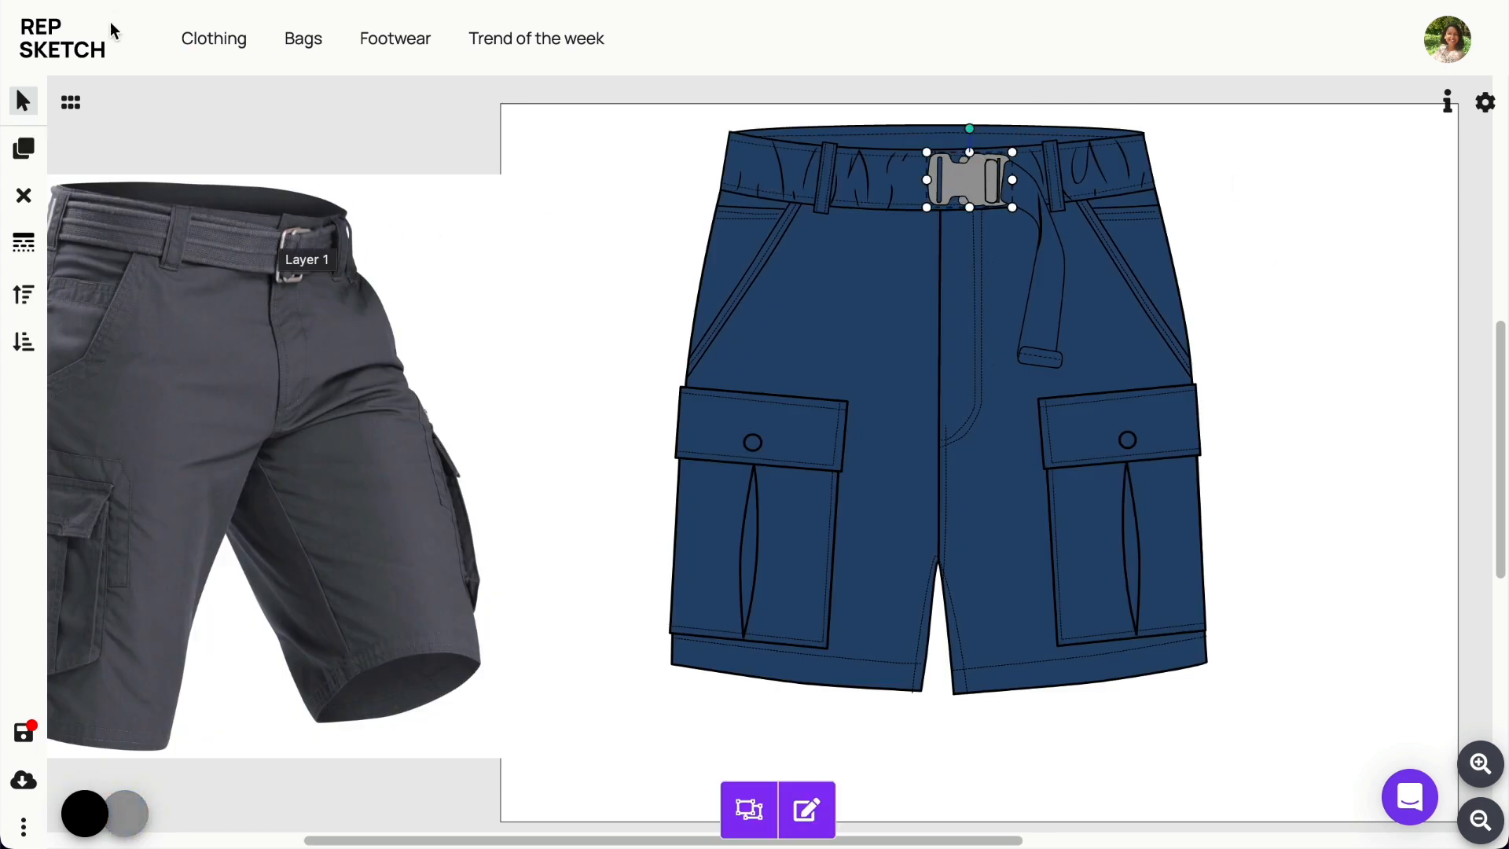
{"action": "left_click", "coordinate": [71, 102]}
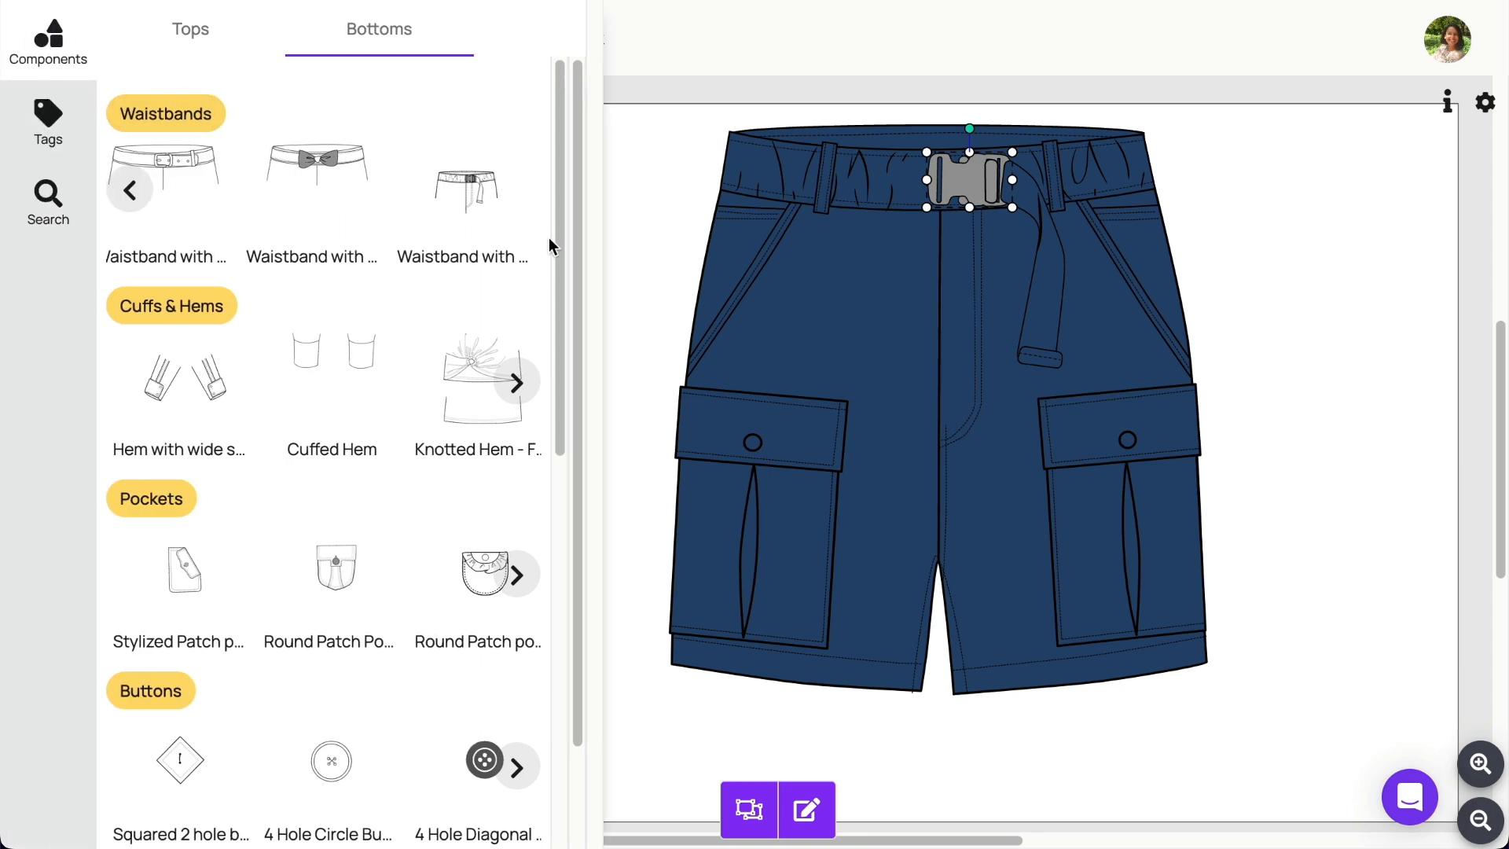
{"action": "left_click_drag", "start_coordinate": [566, 229], "coordinate": [554, 736]}
{"action": "left_click", "coordinate": [529, 611]}
{"action": "left_click", "coordinate": [529, 612]}
{"action": "left_click", "coordinate": [529, 613]}
{"action": "left_click", "coordinate": [529, 613]}
{"action": "left_click", "coordinate": [529, 613]}
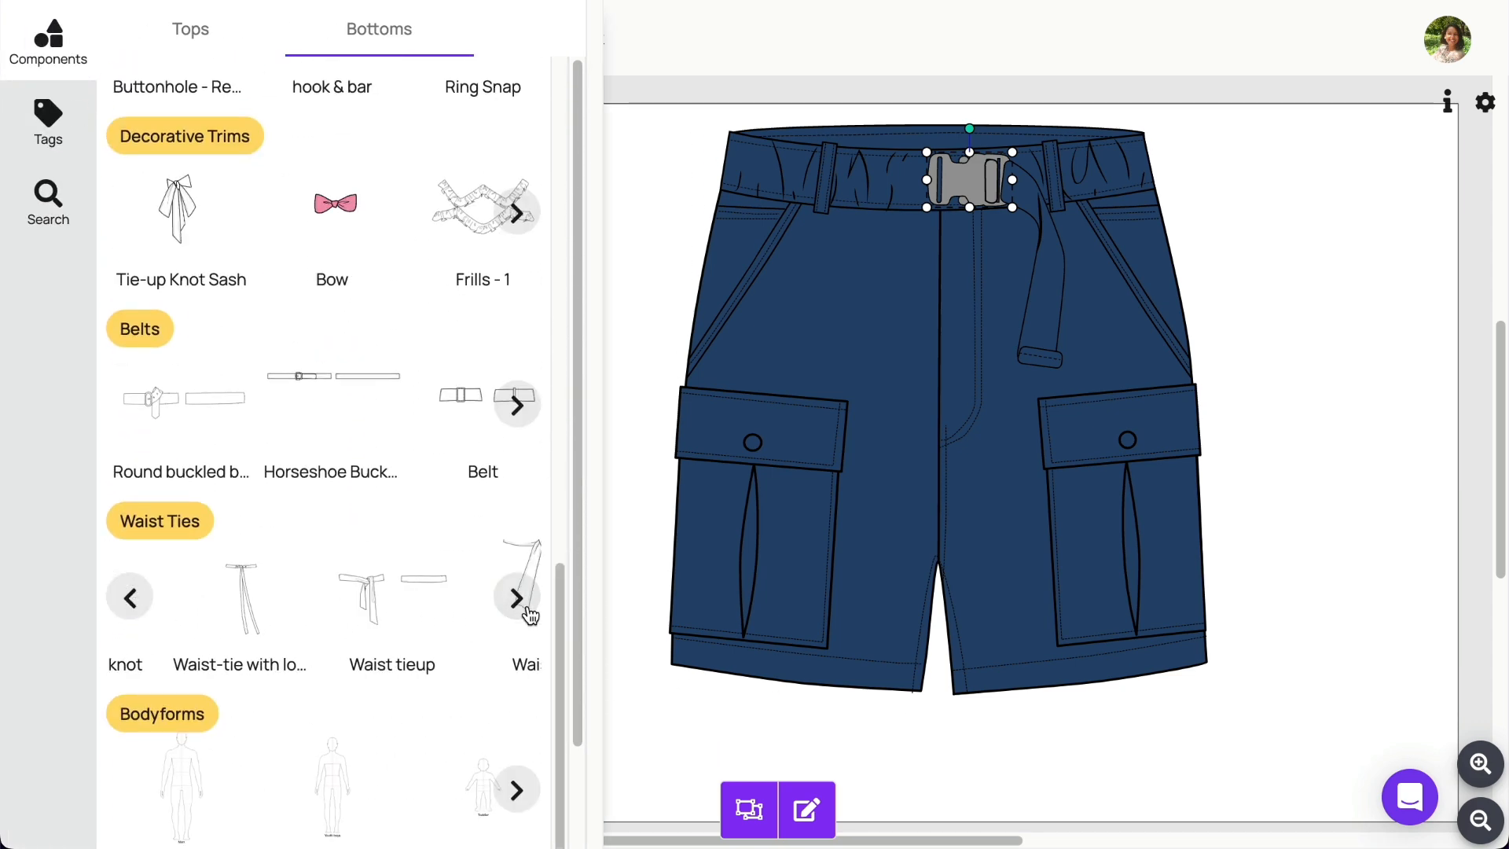
{"action": "left_click", "coordinate": [529, 613]}
{"action": "left_click", "coordinate": [529, 613]}
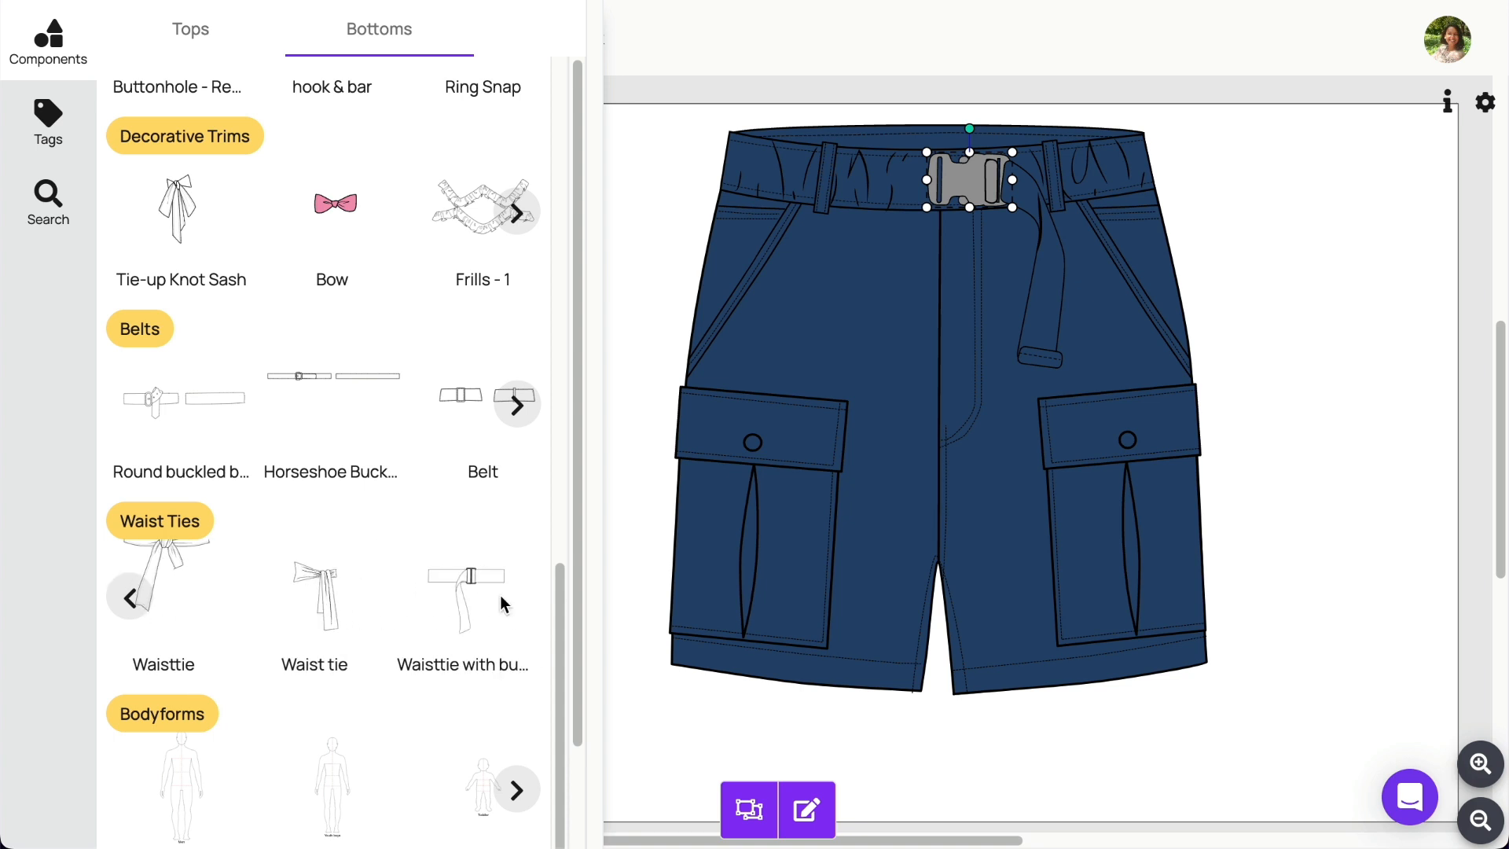
{"action": "left_click_drag", "start_coordinate": [500, 596], "coordinate": [1341, 517]}
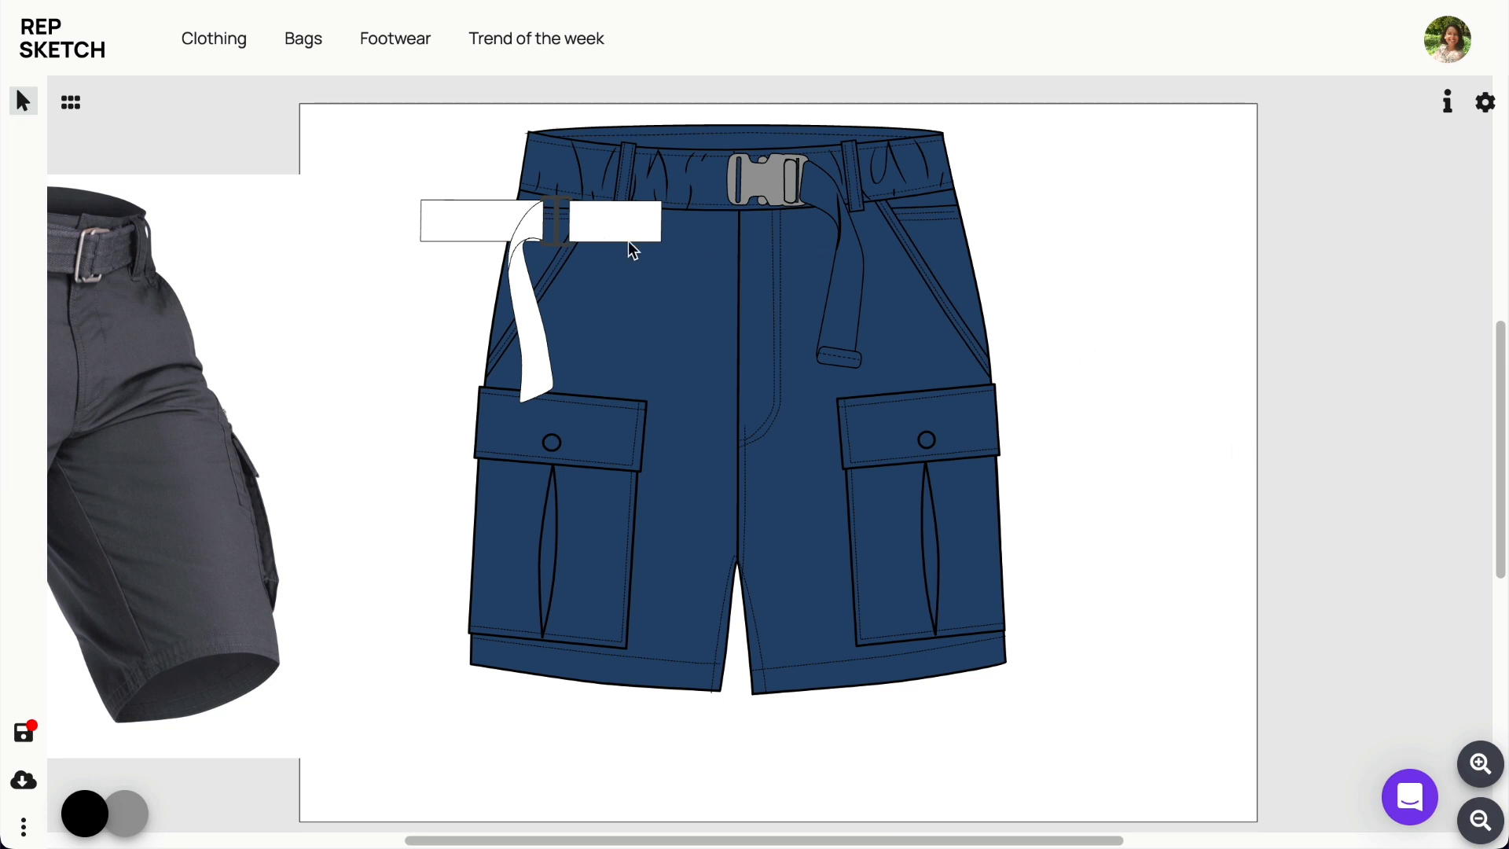
{"action": "left_click_drag", "start_coordinate": [629, 241], "coordinate": [1257, 354]}
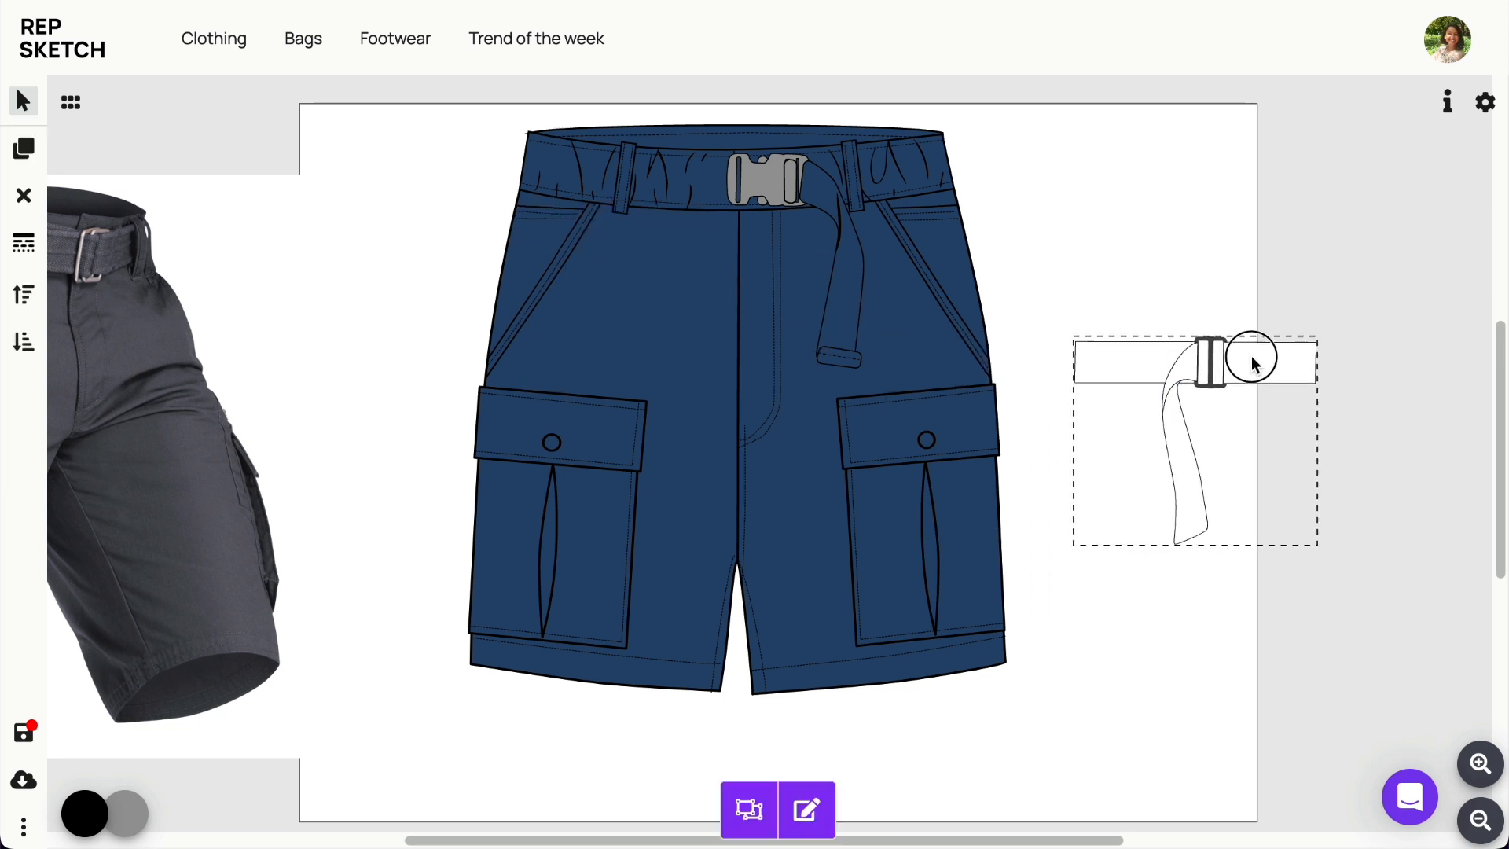
Step: Ungroup the added waist tie and delete its band and strap pieces, keeping only the rectangular buckle
{"action": "left_click", "coordinate": [741, 821]}
{"action": "left_click", "coordinate": [1172, 434]}
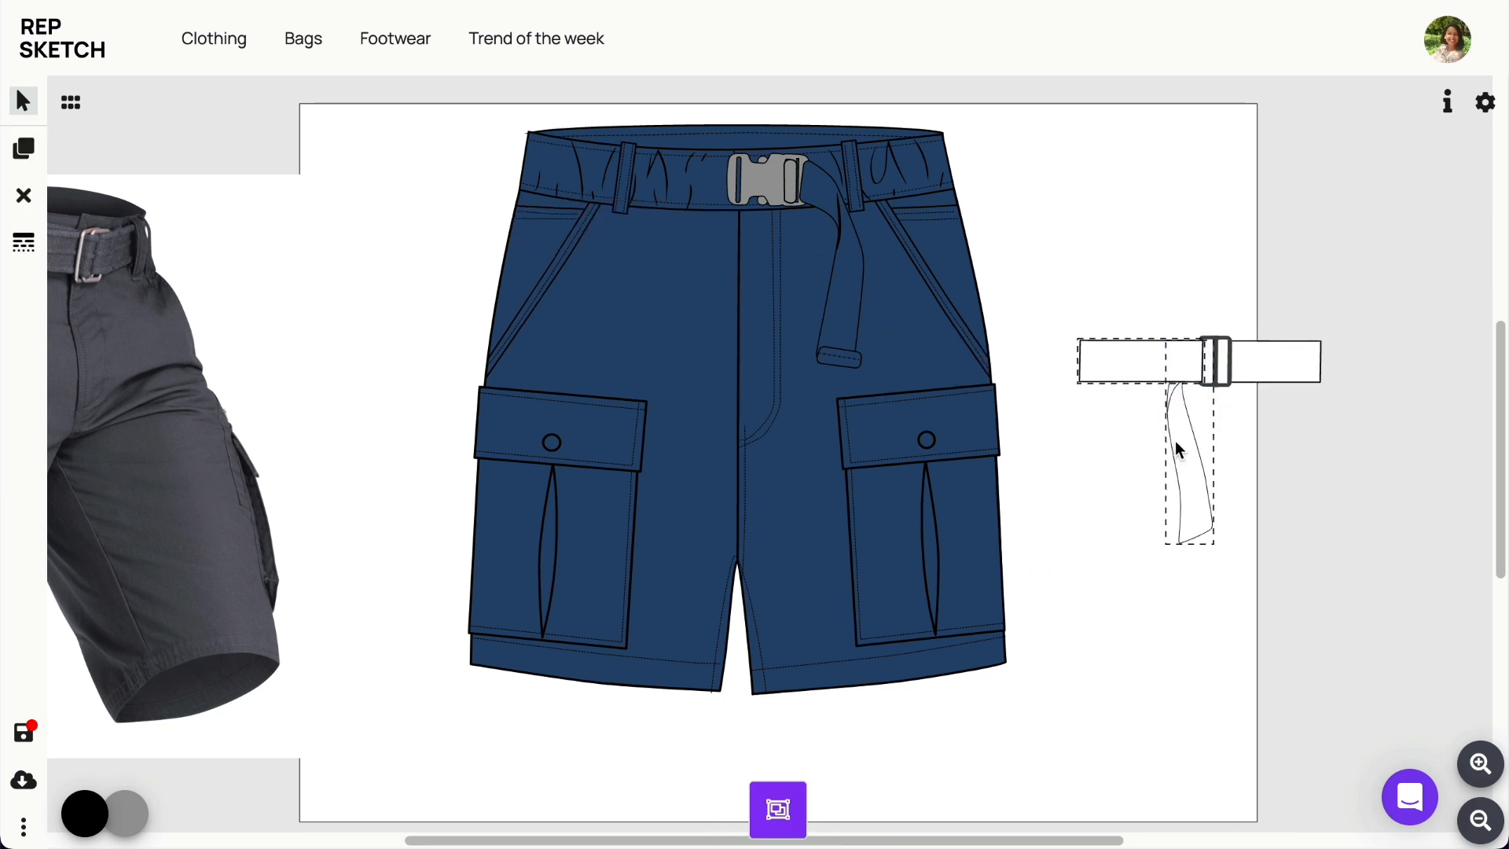
{"action": "left_click", "coordinate": [24, 196]}
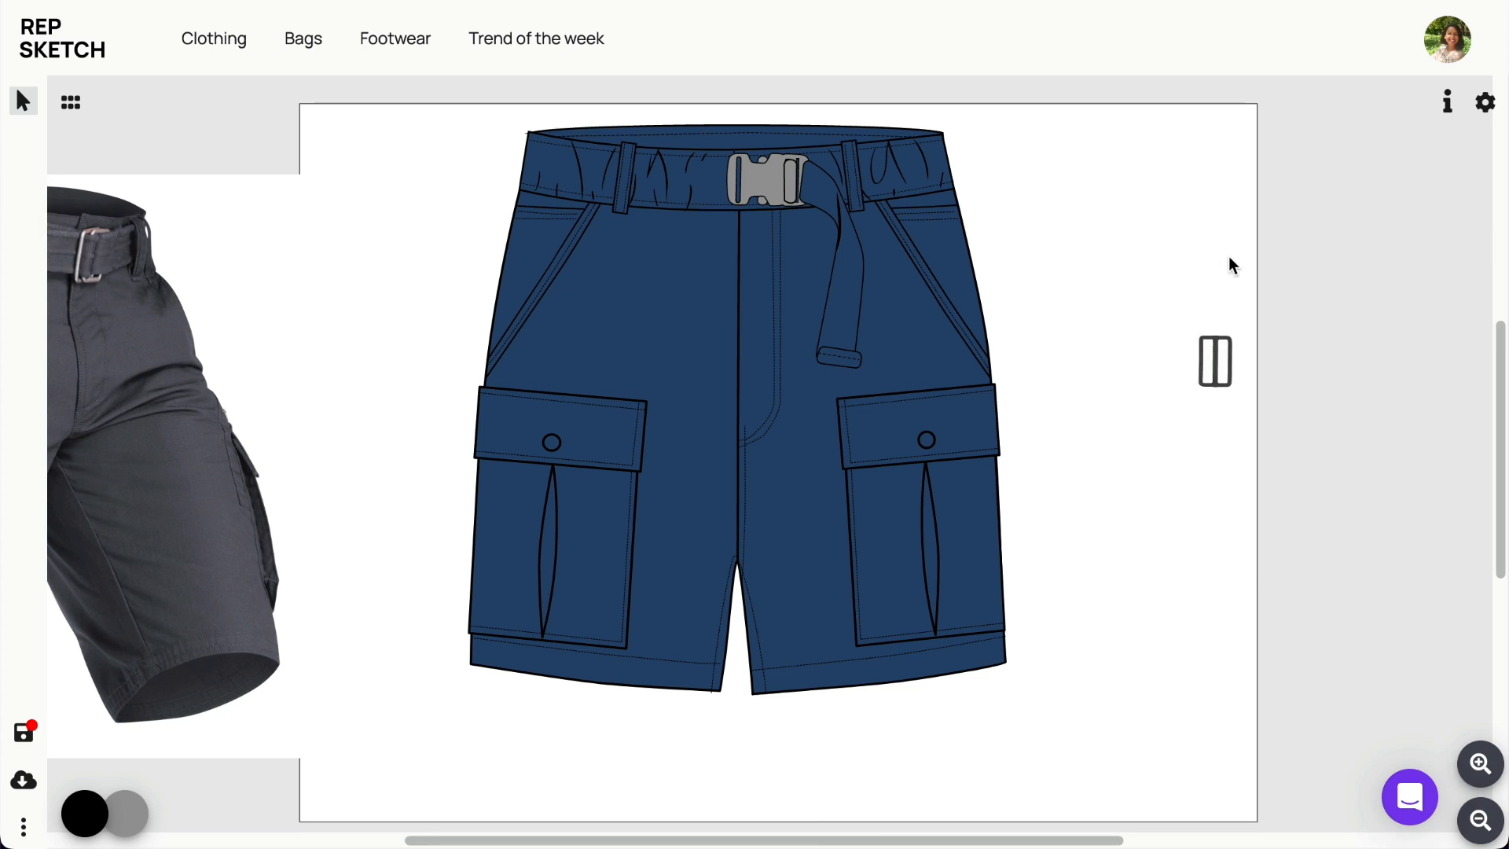
Step: Delete the grey clip buckle and put the rectangular buckle in its place at the waistband's centre, slightly widened
{"action": "left_click", "coordinate": [766, 180]}
{"action": "left_click", "coordinate": [31, 193]}
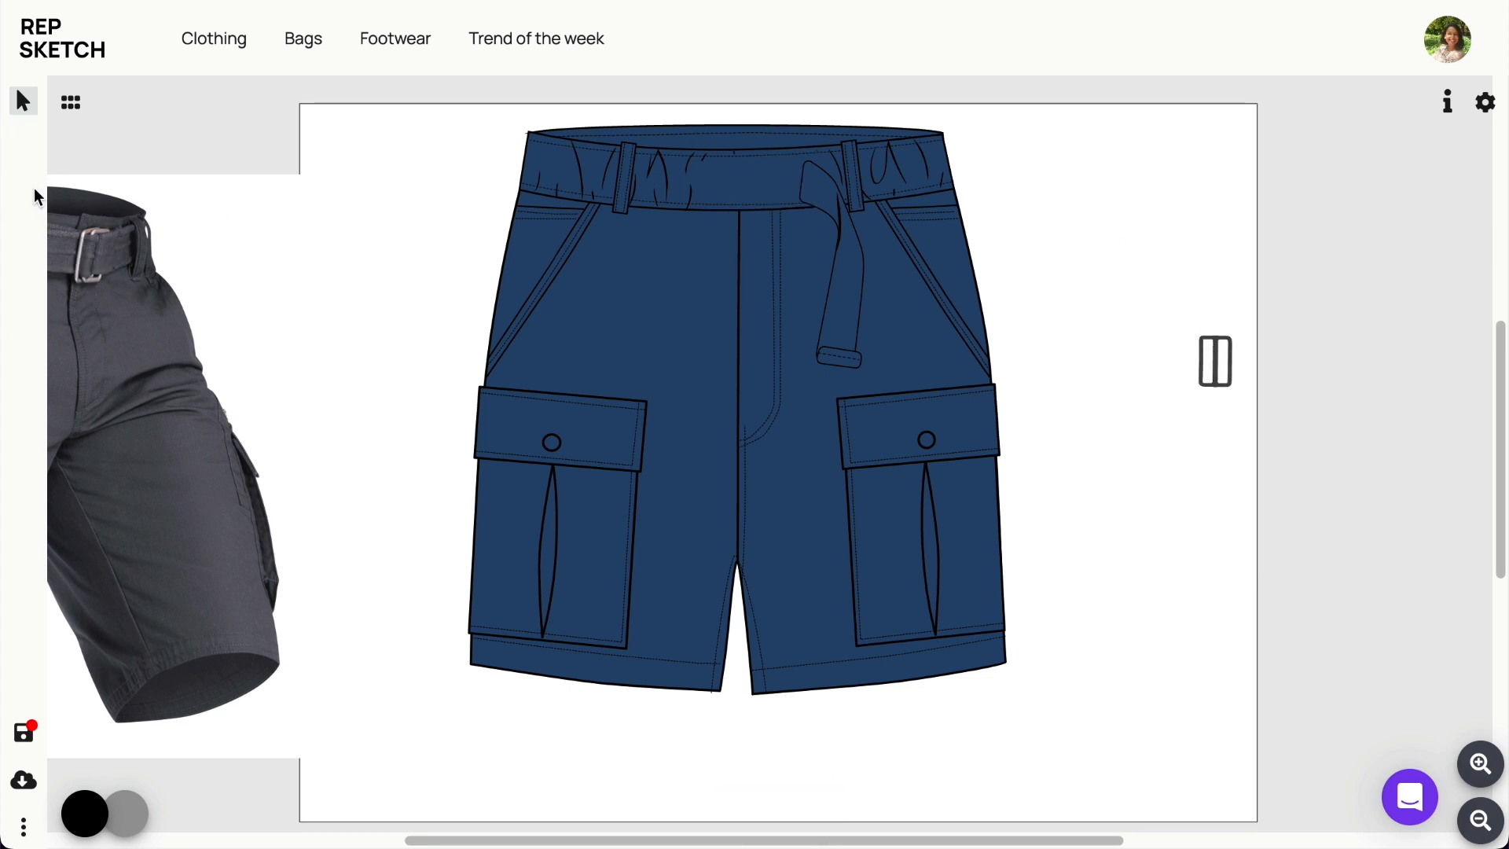
{"action": "left_click_drag", "start_coordinate": [1216, 370], "coordinate": [759, 189]}
{"action": "left_click", "coordinate": [745, 182]}
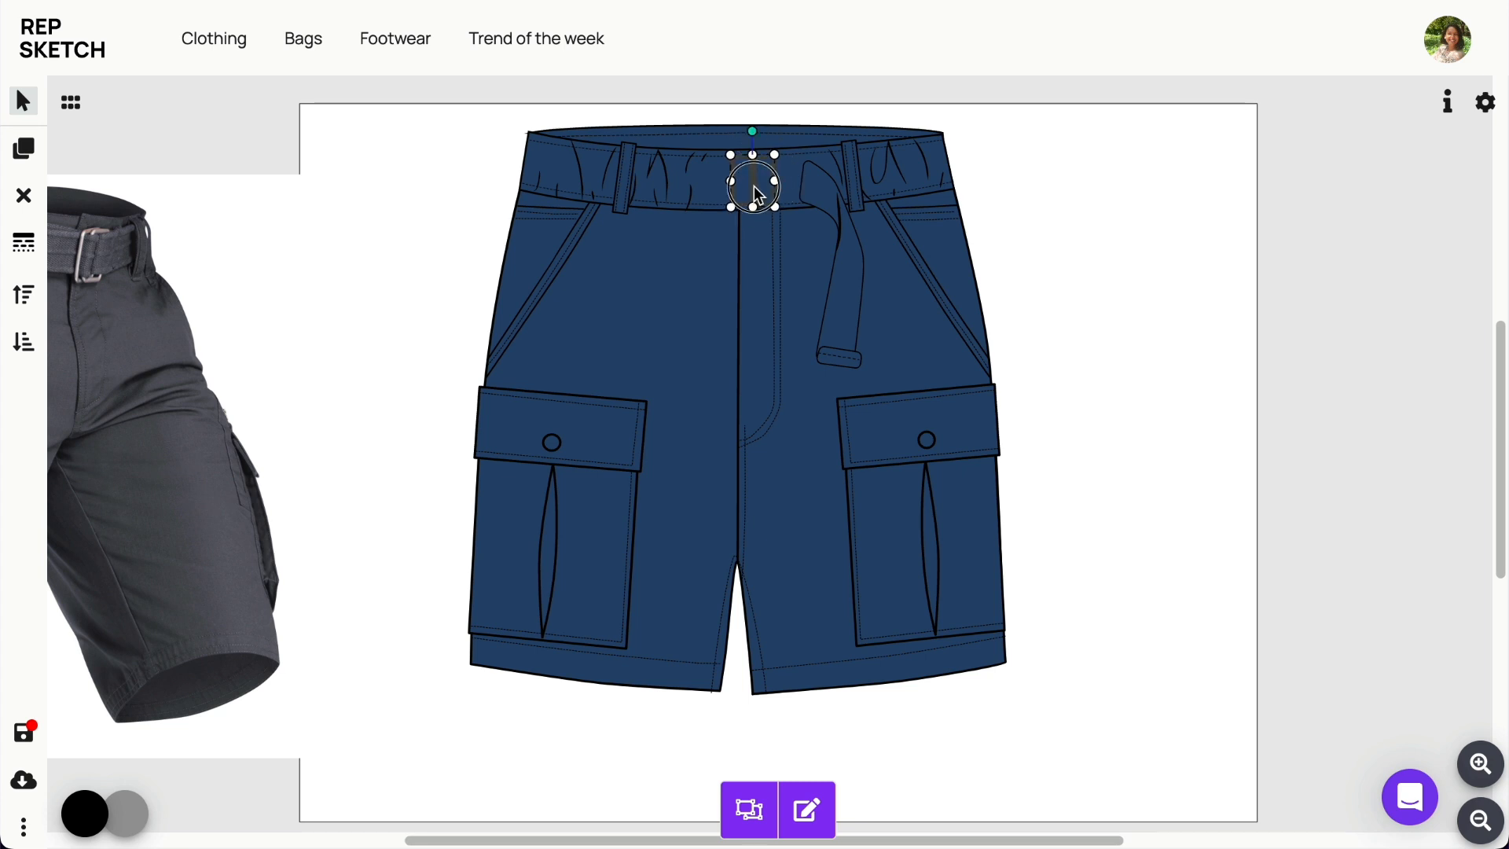
Step: Group the hanging strap with its fold and end tab, and move the group against the new buckle
{"action": "left_click", "coordinate": [820, 196]}
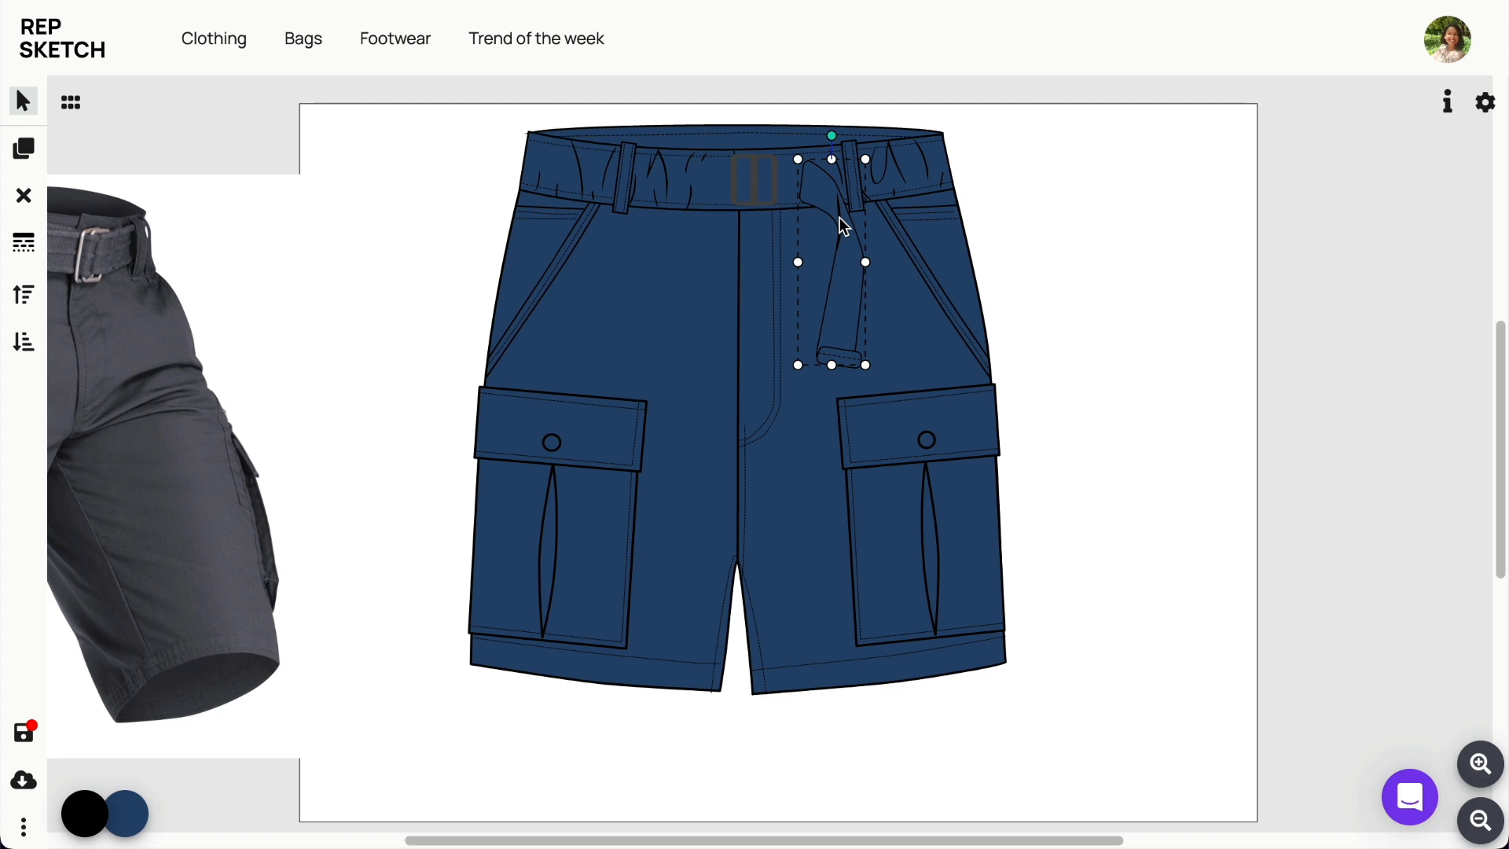
{"action": "left_click", "coordinate": [839, 218], "text": "shift"}
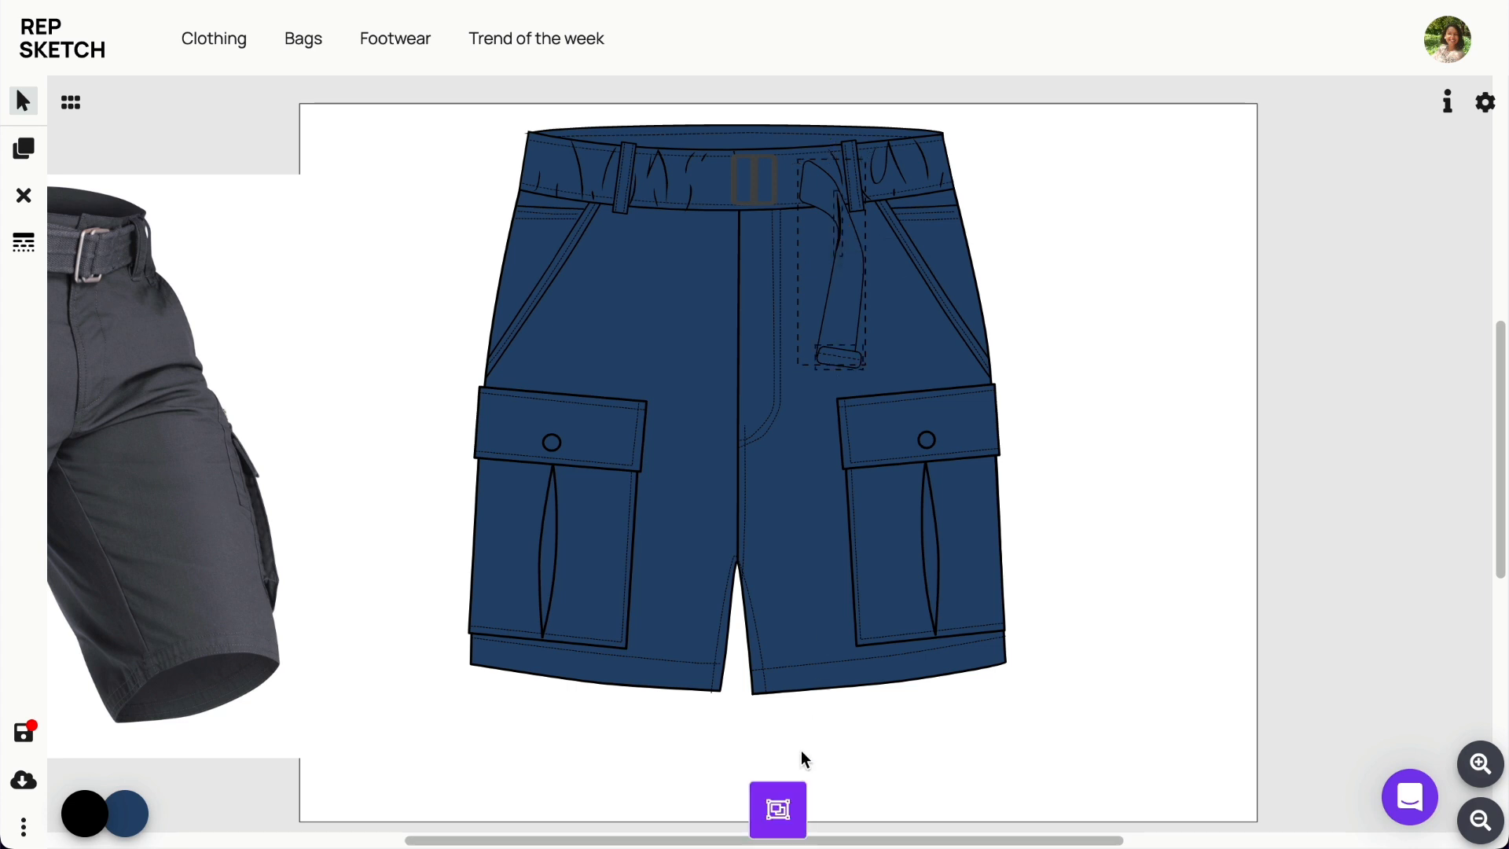
{"action": "left_click", "coordinate": [776, 805]}
{"action": "left_click_drag", "start_coordinate": [832, 187], "coordinate": [805, 185]}
Step: Reshape the upper end of the strap by moving its corner nodes up and outward to meet the buckle's edge
{"action": "left_click", "coordinate": [1478, 763]}
{"action": "left_click", "coordinate": [1478, 762]}
{"action": "left_click_drag", "start_coordinate": [1500, 465], "coordinate": [1500, 413]}
{"action": "left_click", "coordinate": [940, 575]}
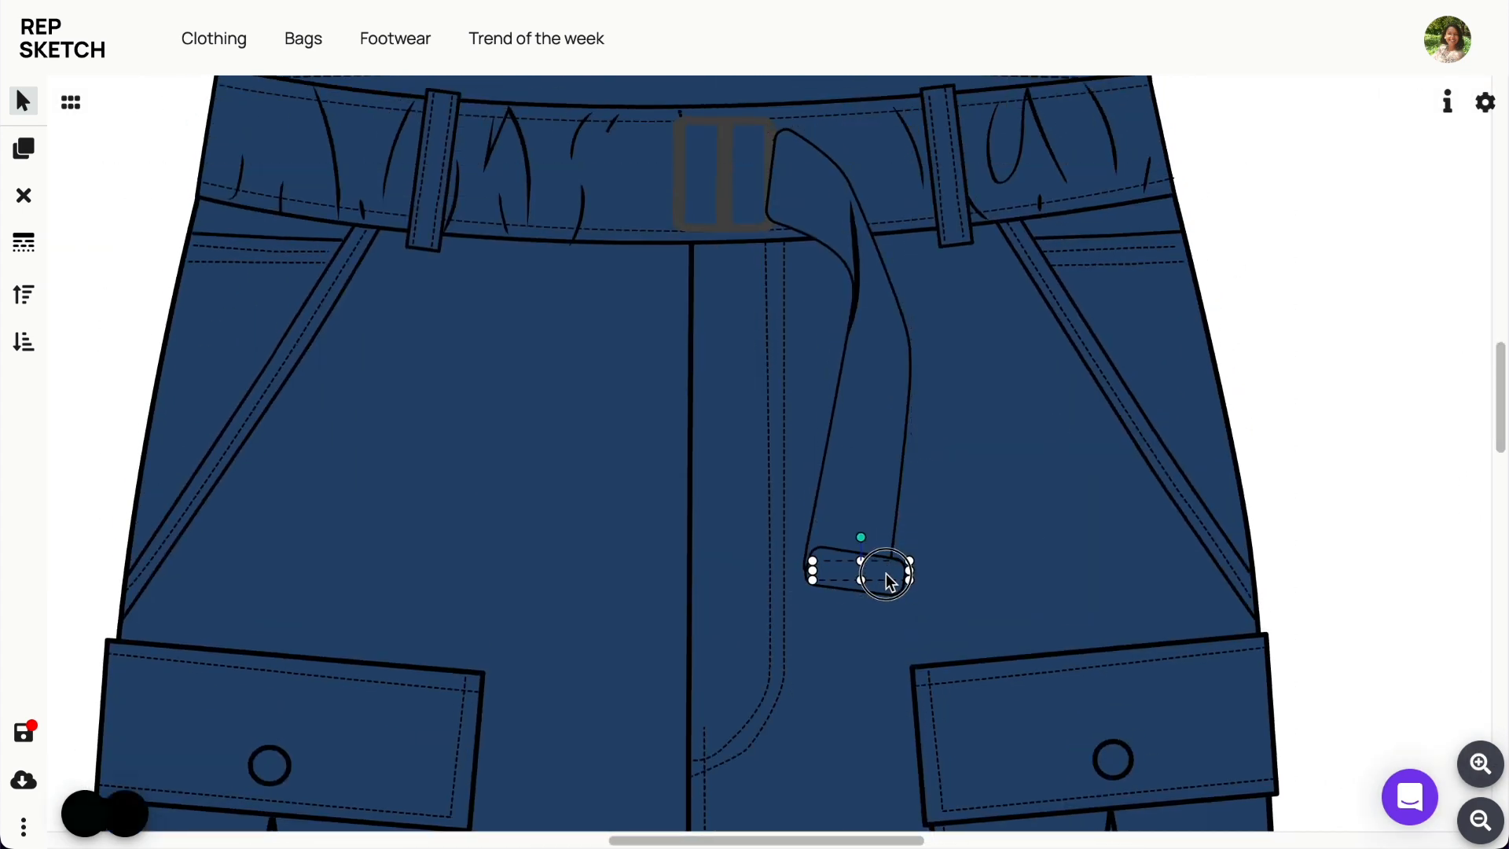
{"action": "left_click", "coordinate": [817, 196]}
{"action": "left_click", "coordinate": [809, 808]}
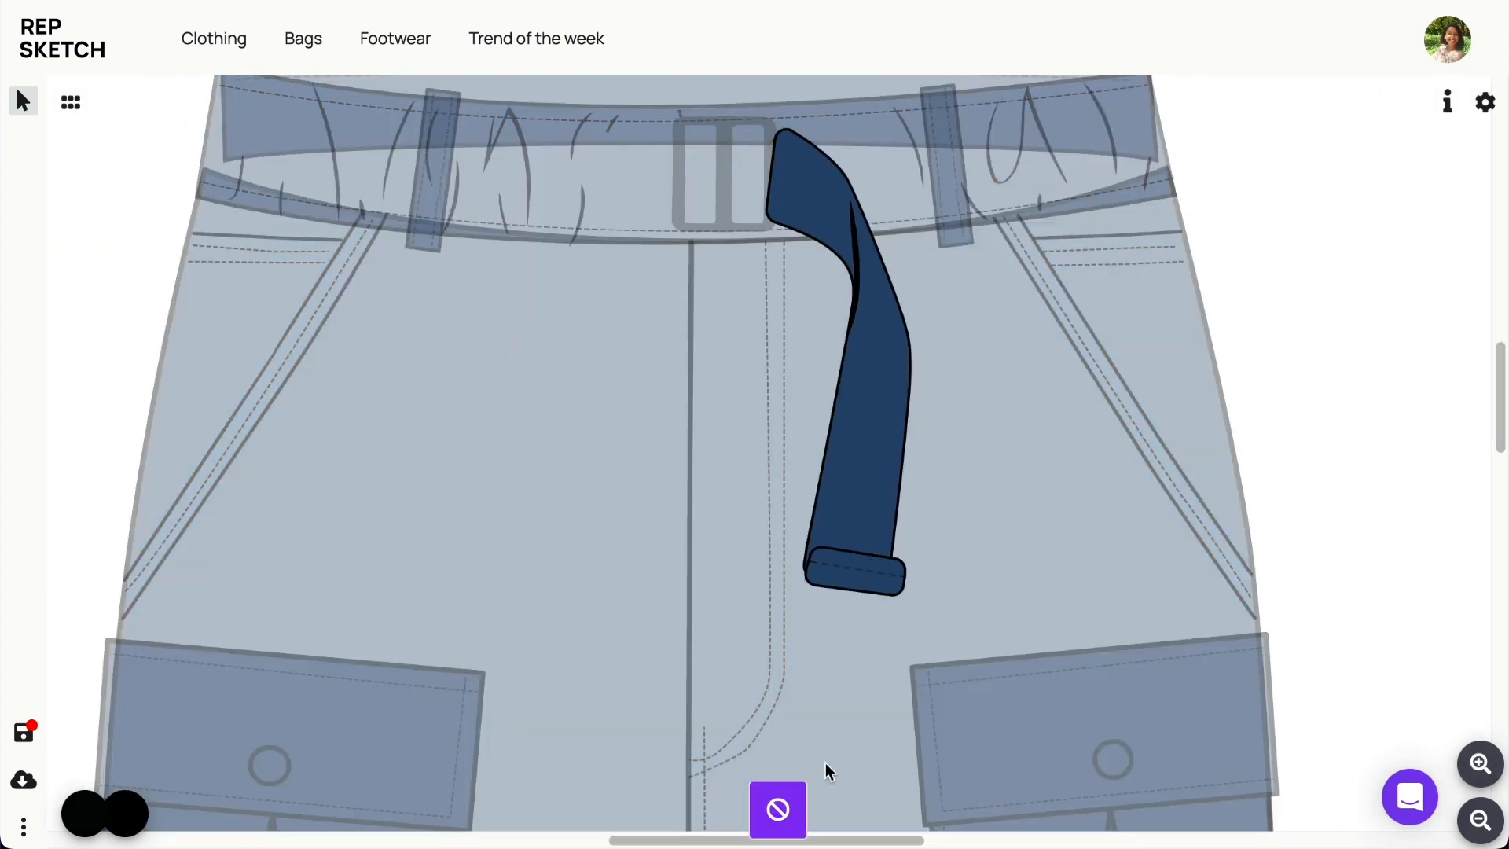
{"action": "double_click", "coordinate": [788, 191]}
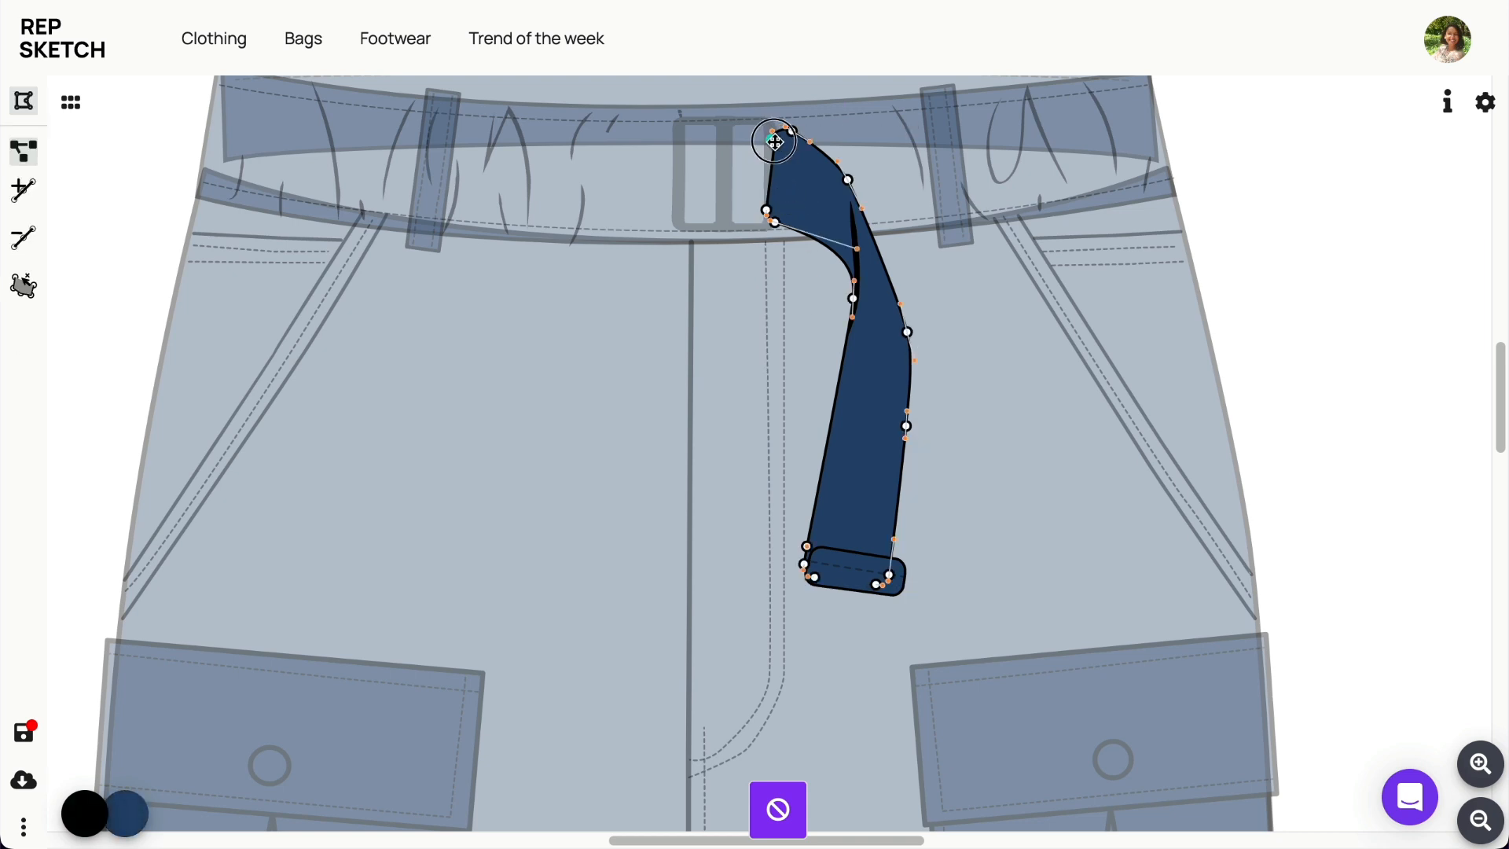
{"action": "left_click_drag", "start_coordinate": [775, 140], "coordinate": [764, 147]}
{"action": "mouse_move", "coordinate": [791, 131]}
{"action": "left_mouse_down"}
{"action": "mouse_move", "coordinate": [779, 122]}
{"action": "mouse_move", "coordinate": [797, 128]}
{"action": "left_mouse_up"}
{"action": "left_click", "coordinate": [1237, 282]}
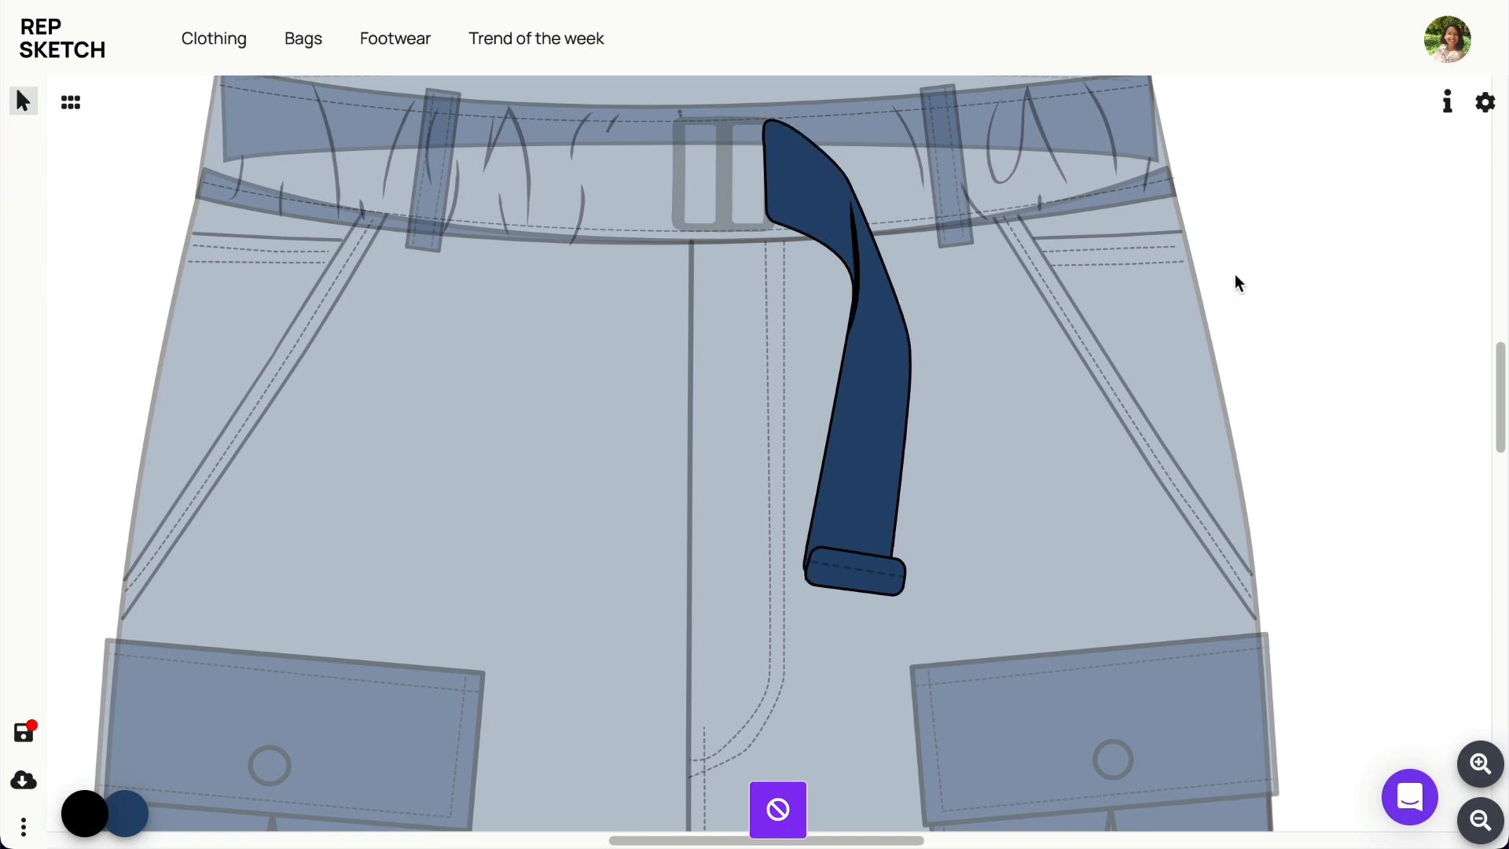
{"action": "left_click", "coordinate": [778, 810]}
Step: Set the rectangular buckle's fill colour to black, hex 000000
{"action": "left_click", "coordinate": [727, 200]}
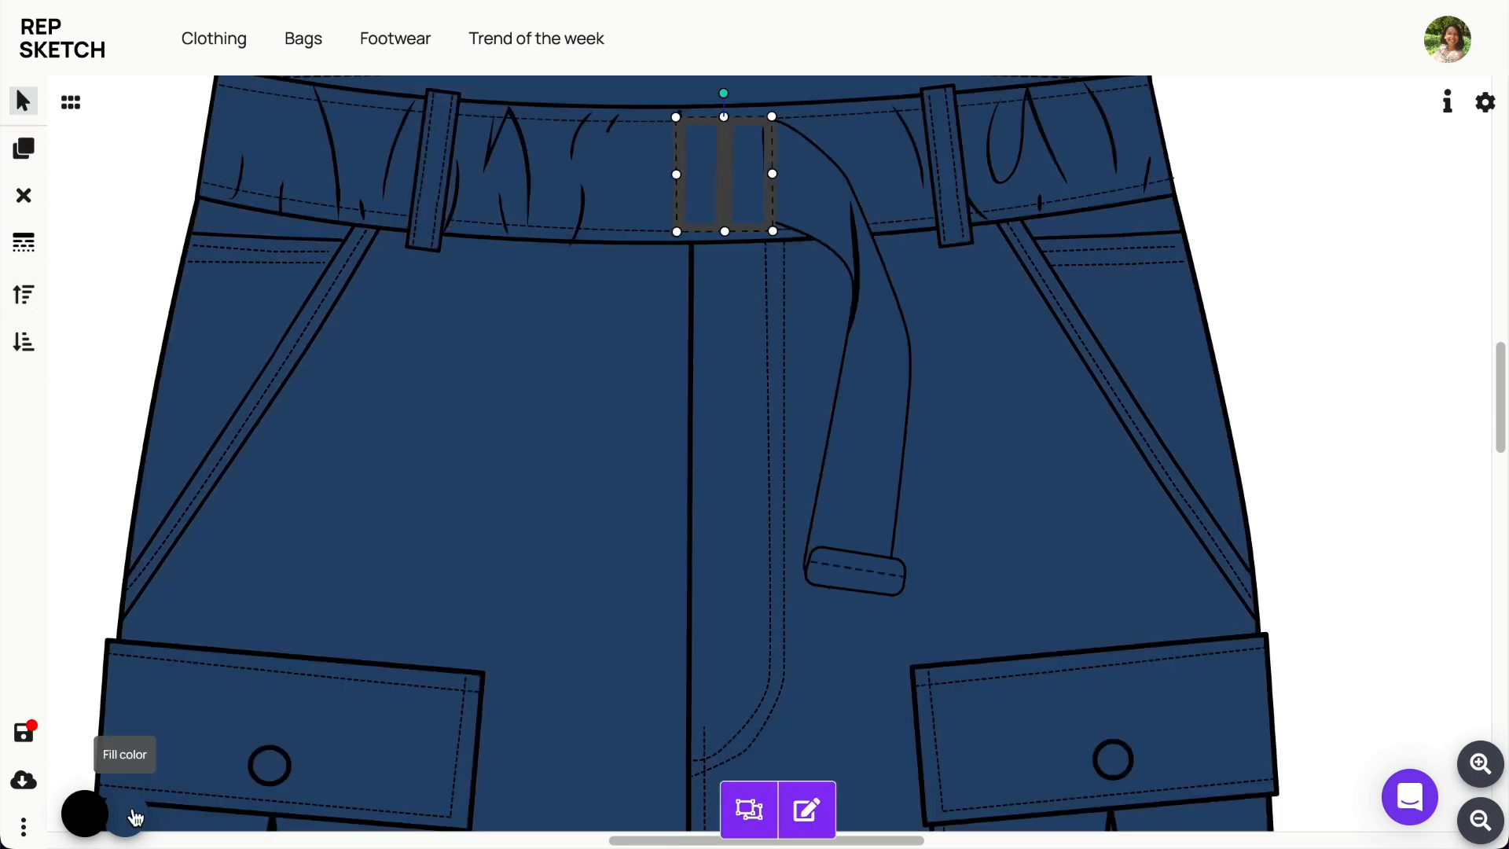
{"action": "left_click", "coordinate": [126, 813]}
{"action": "left_click", "coordinate": [77, 759]}
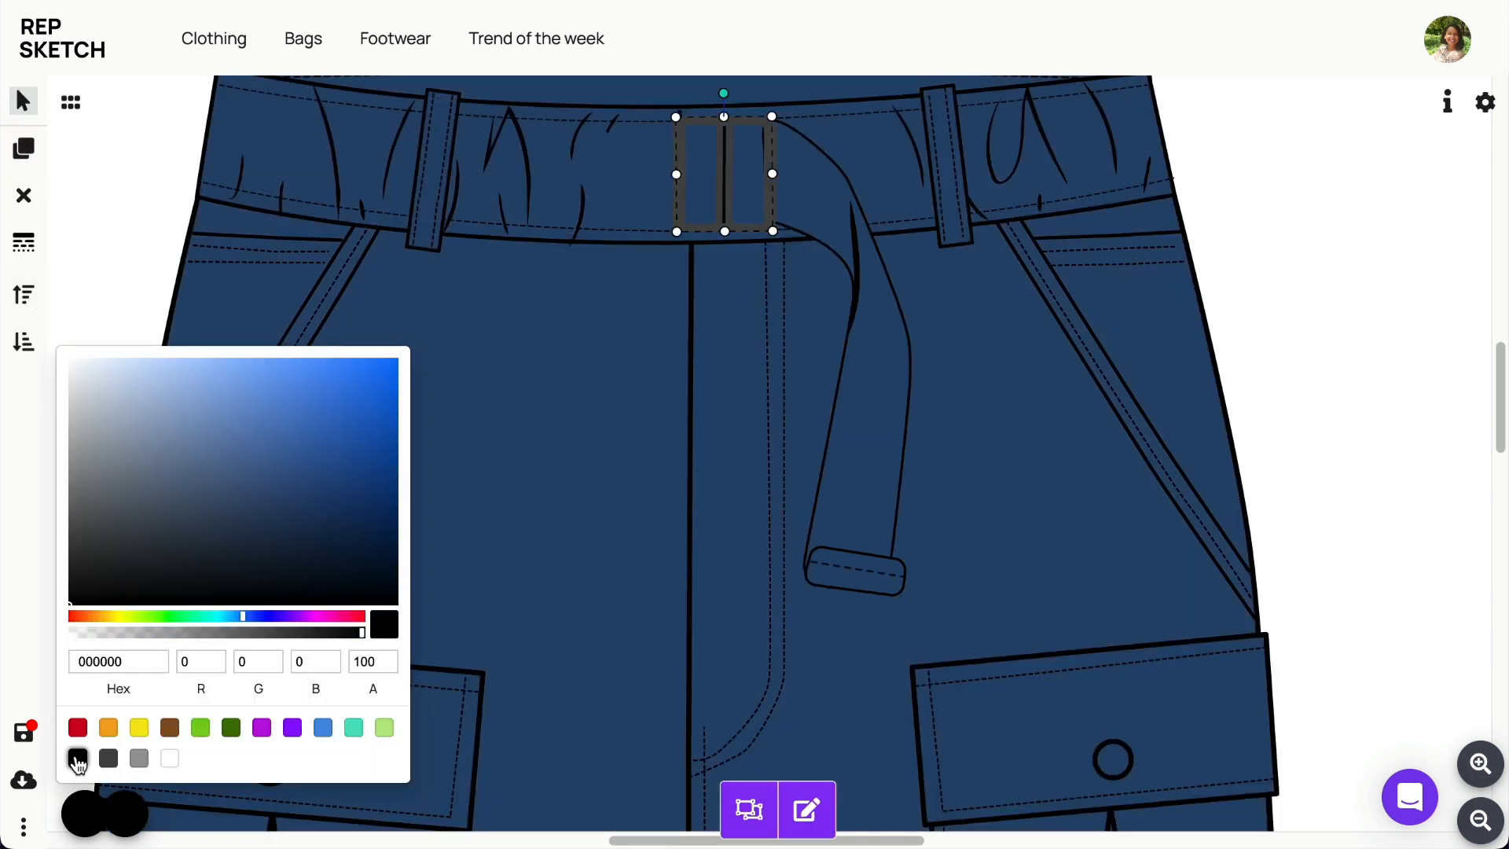
{"action": "left_click", "coordinate": [1478, 820]}
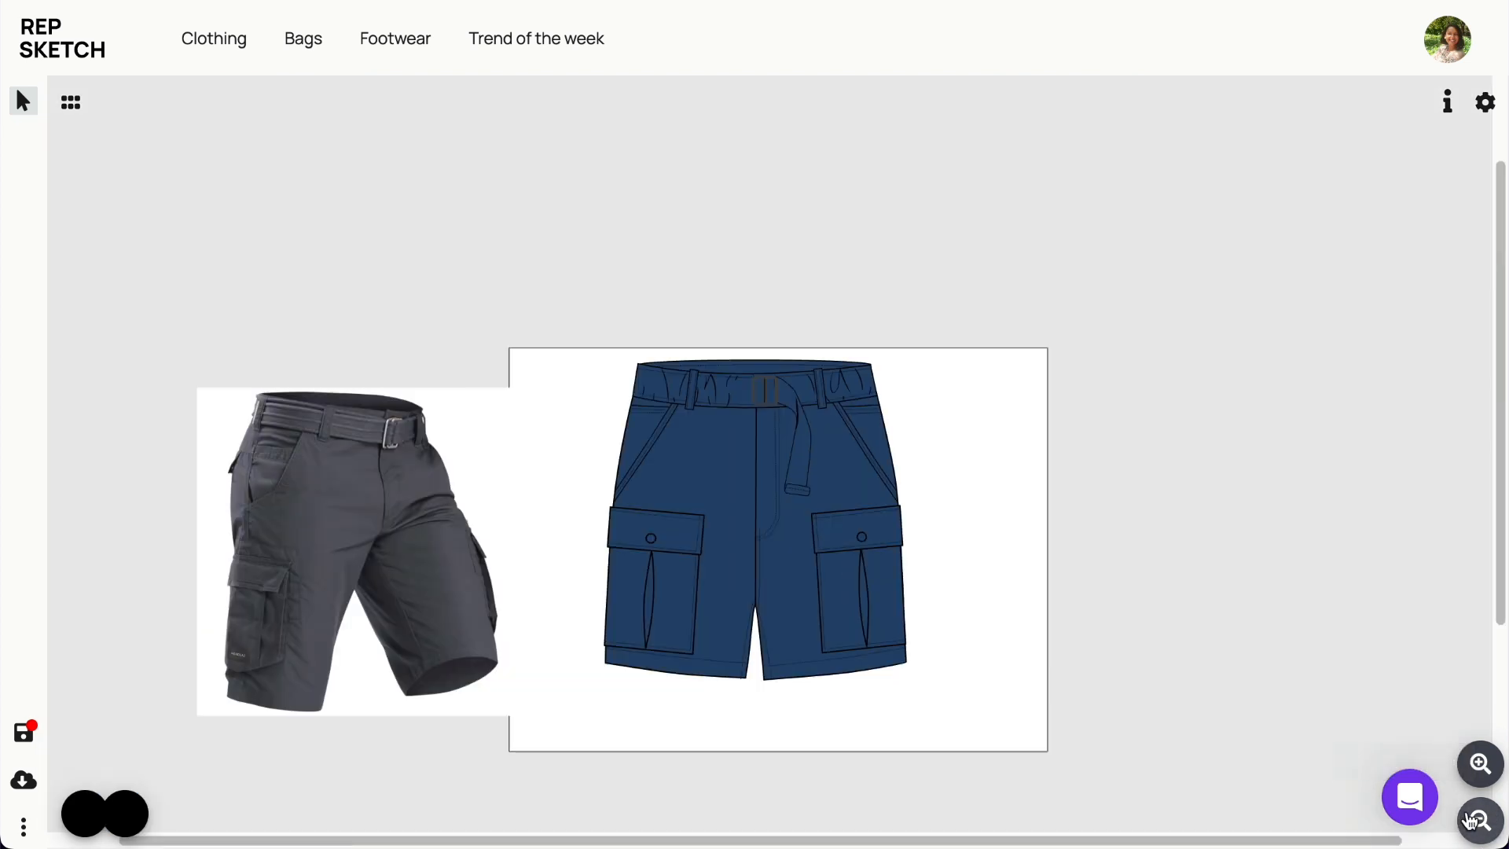
{"action": "left_click", "coordinate": [1480, 763]}
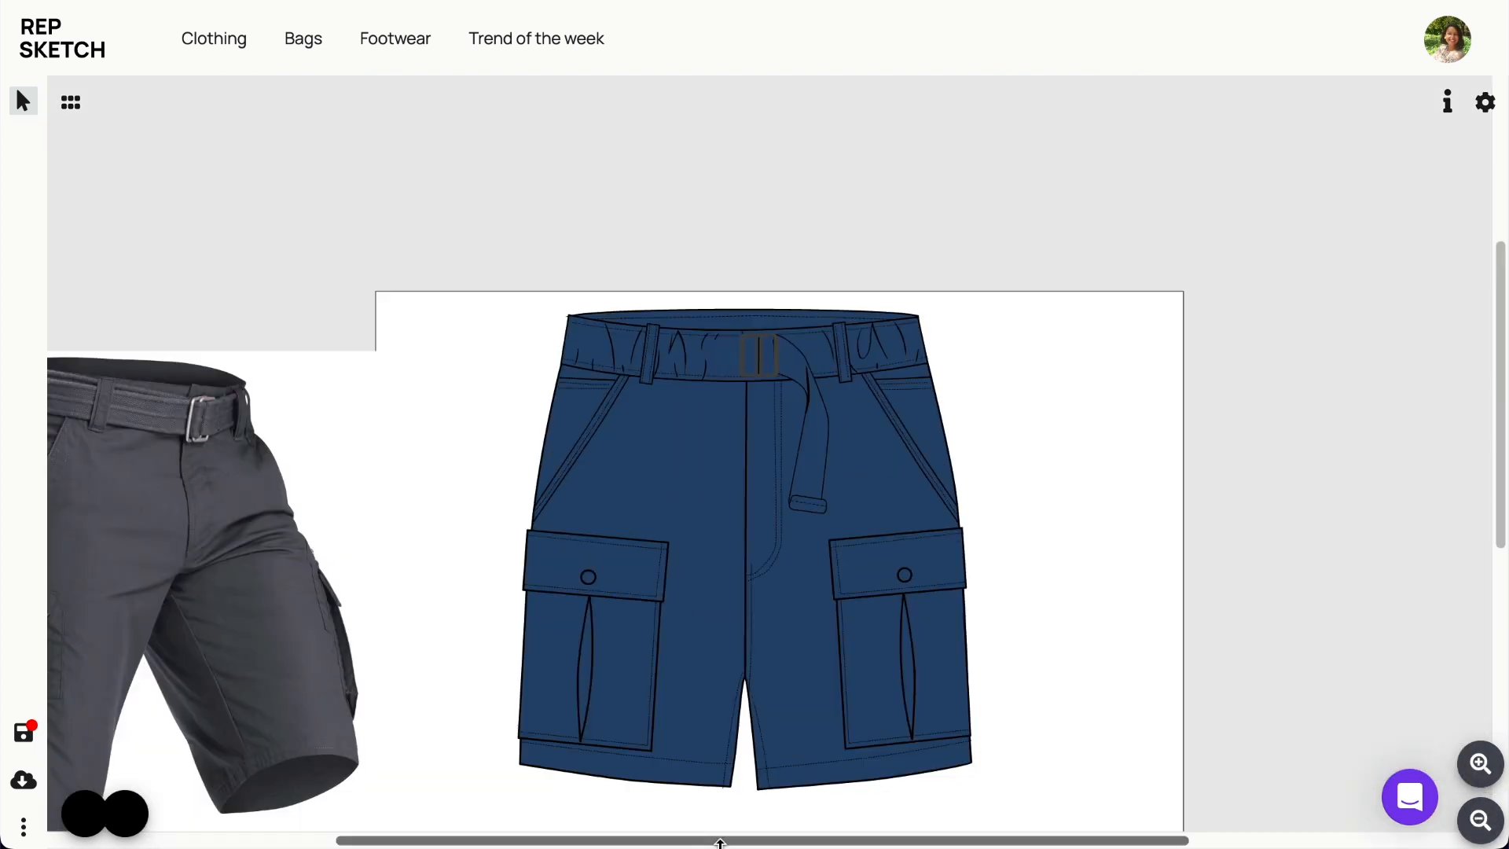